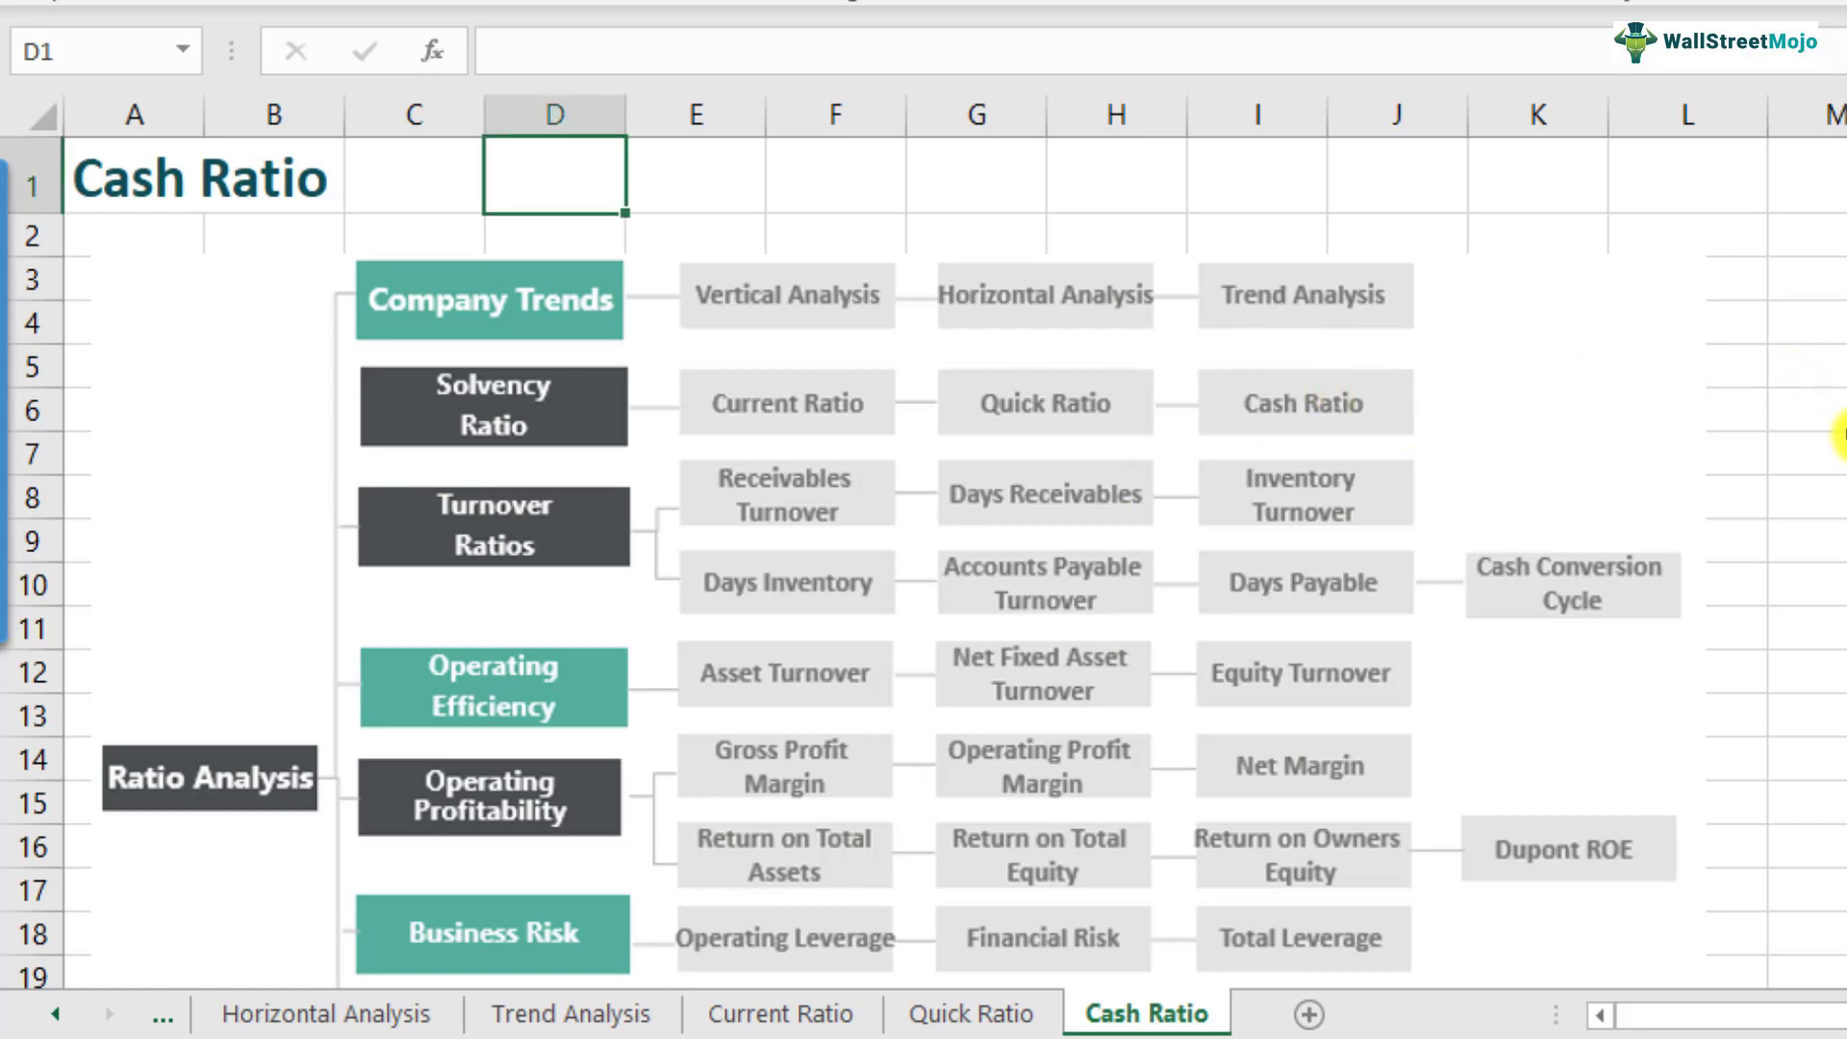
Step: Scroll past the Cash Ratio formula graphic to the example figures in rows 43–60
scroll(1809, 428, down, 8)
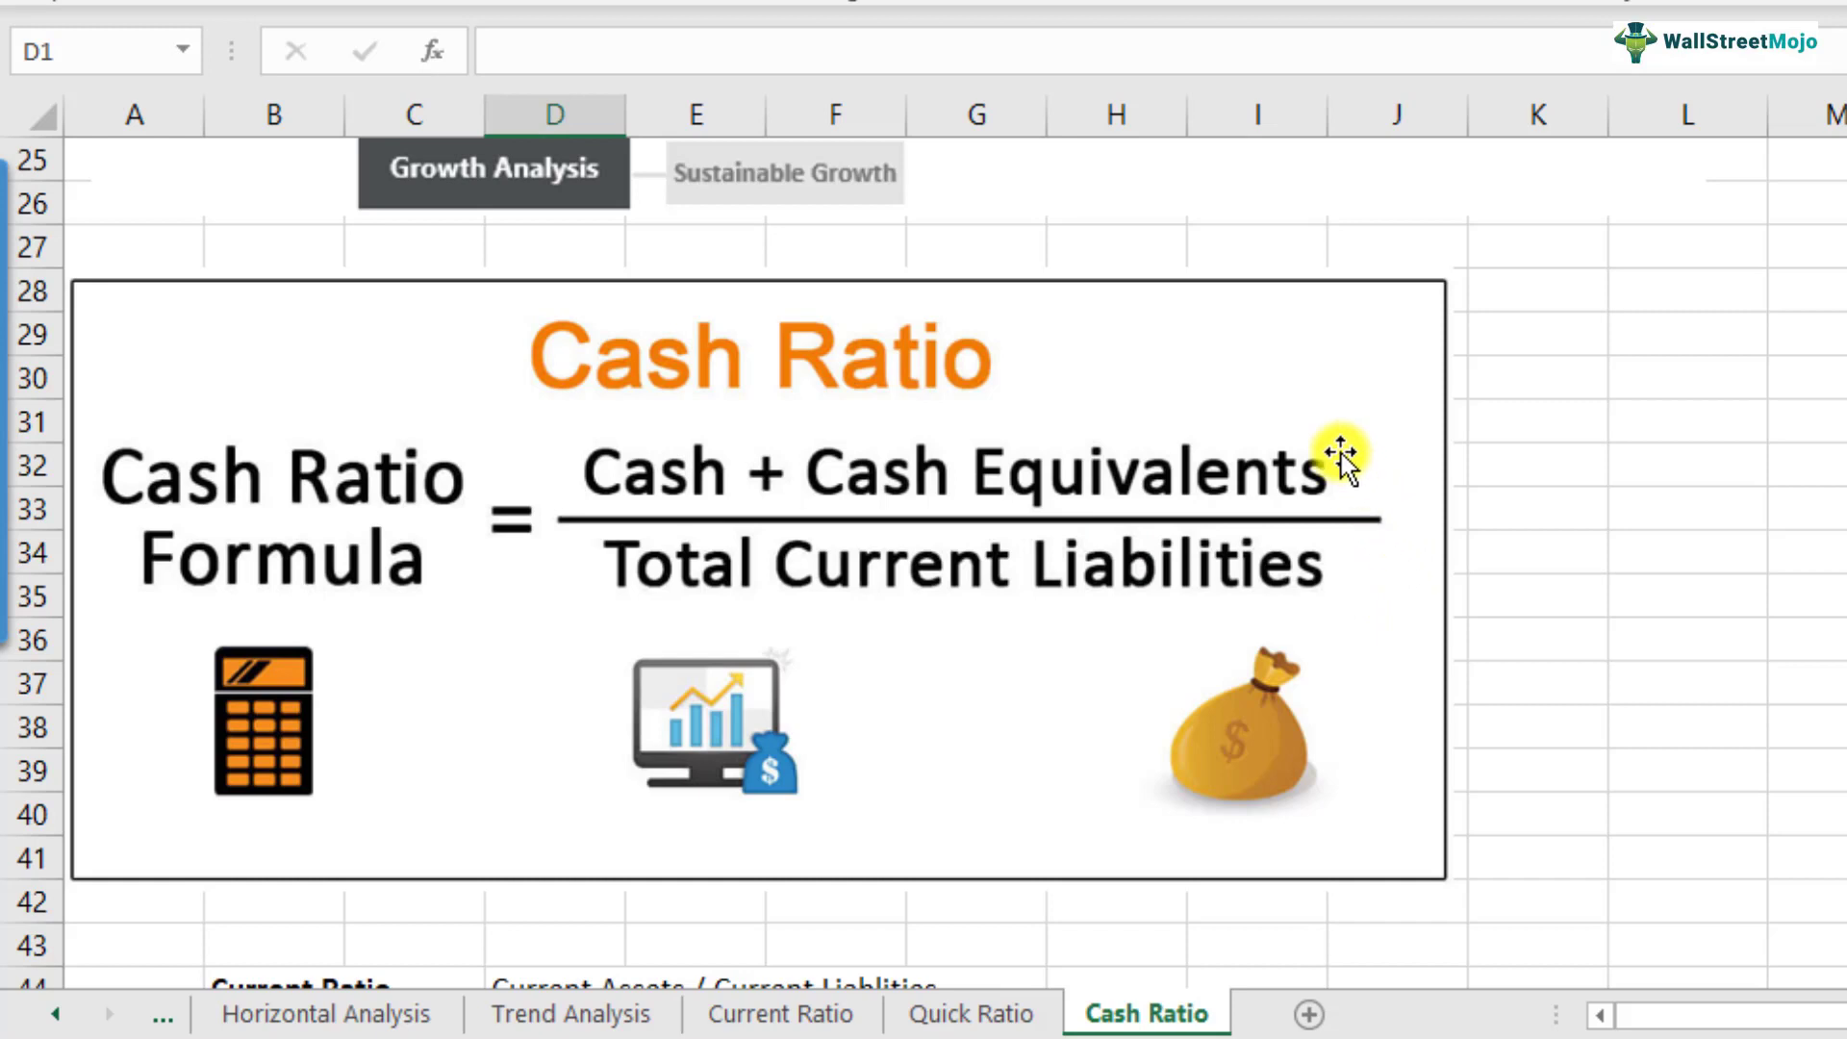
scroll(817, 536, down, 1)
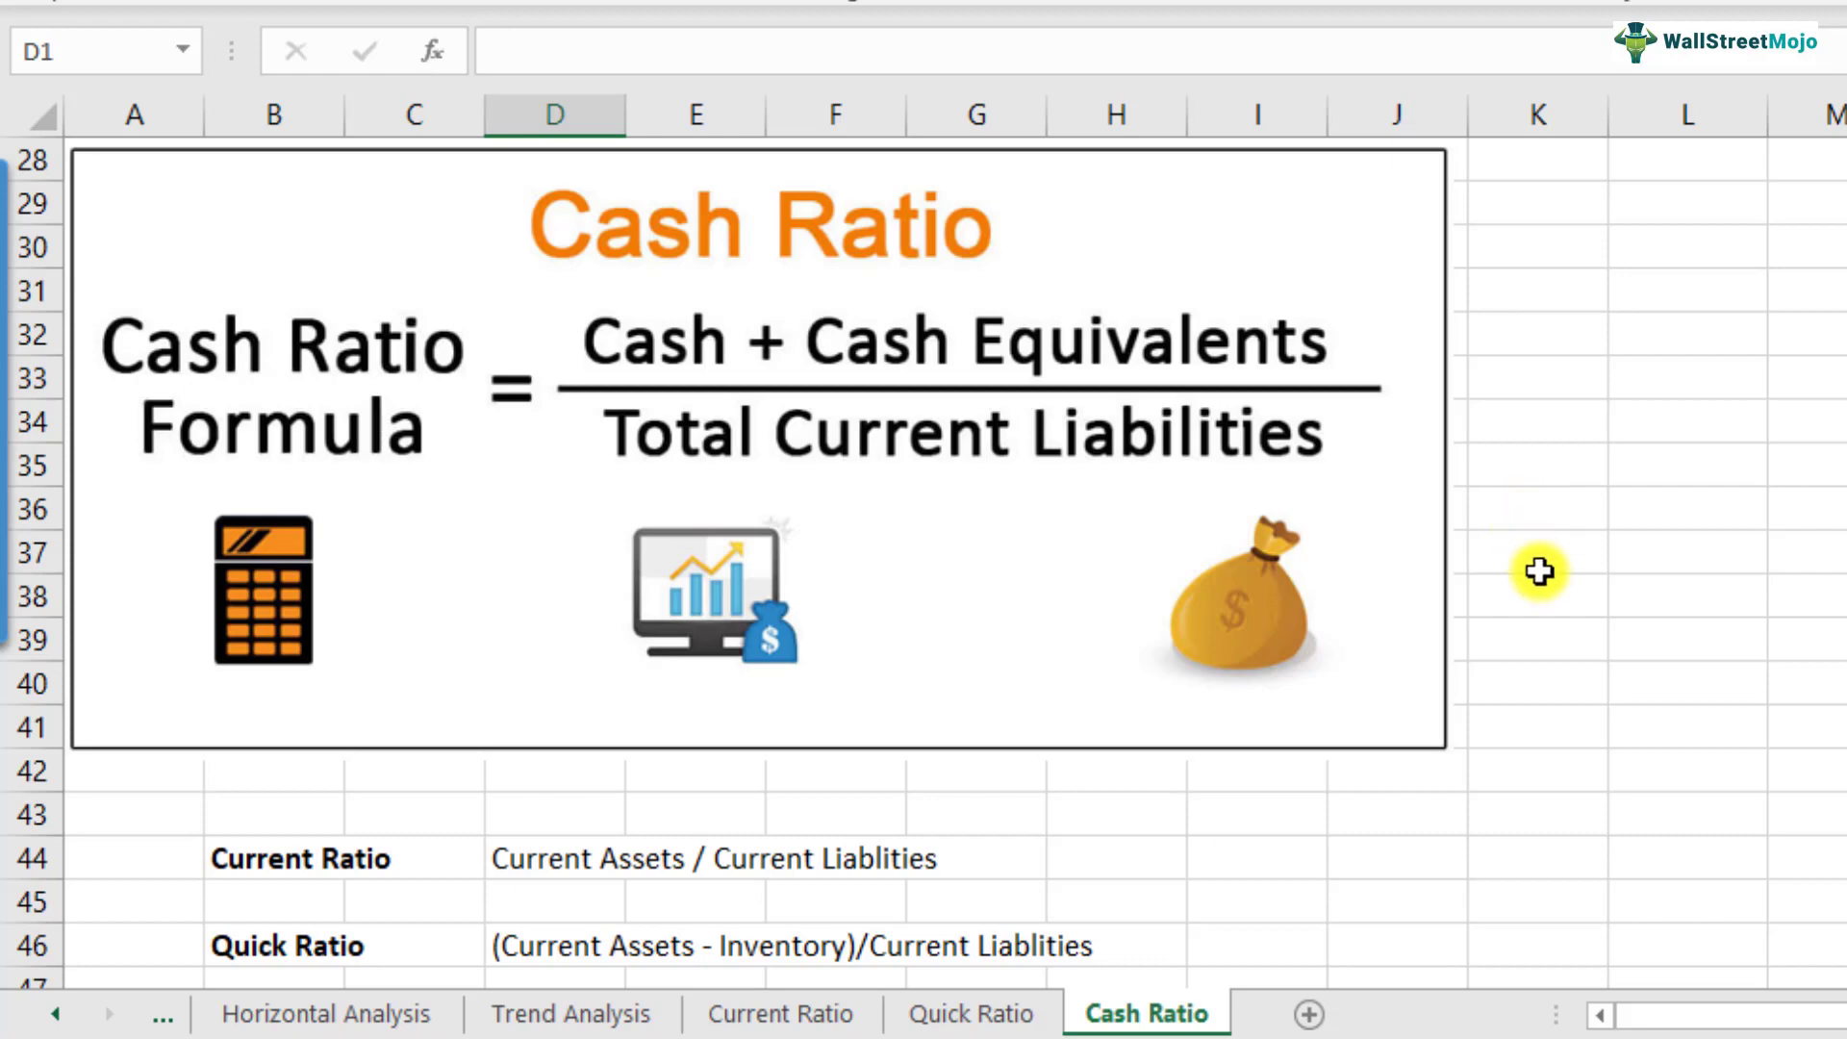
scroll(1547, 602, down, 1)
scroll(1549, 601, down, 1)
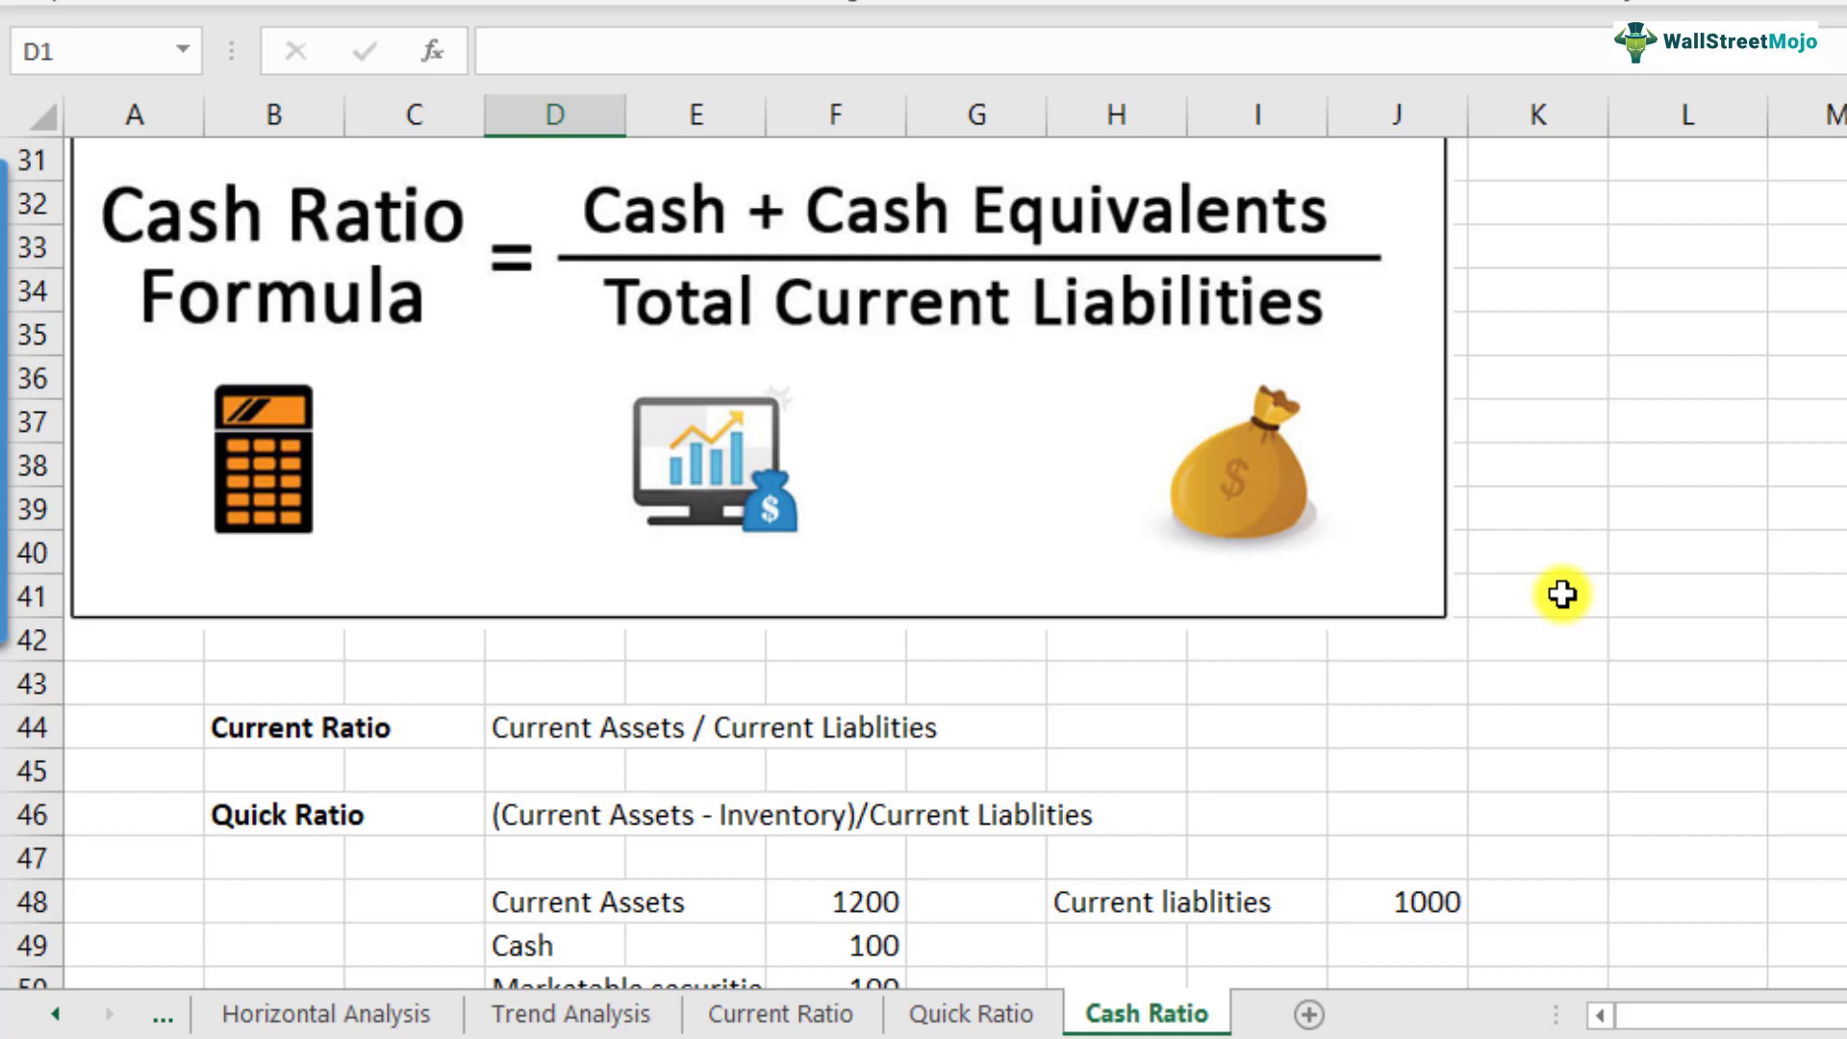
scroll(1563, 595, down, 3)
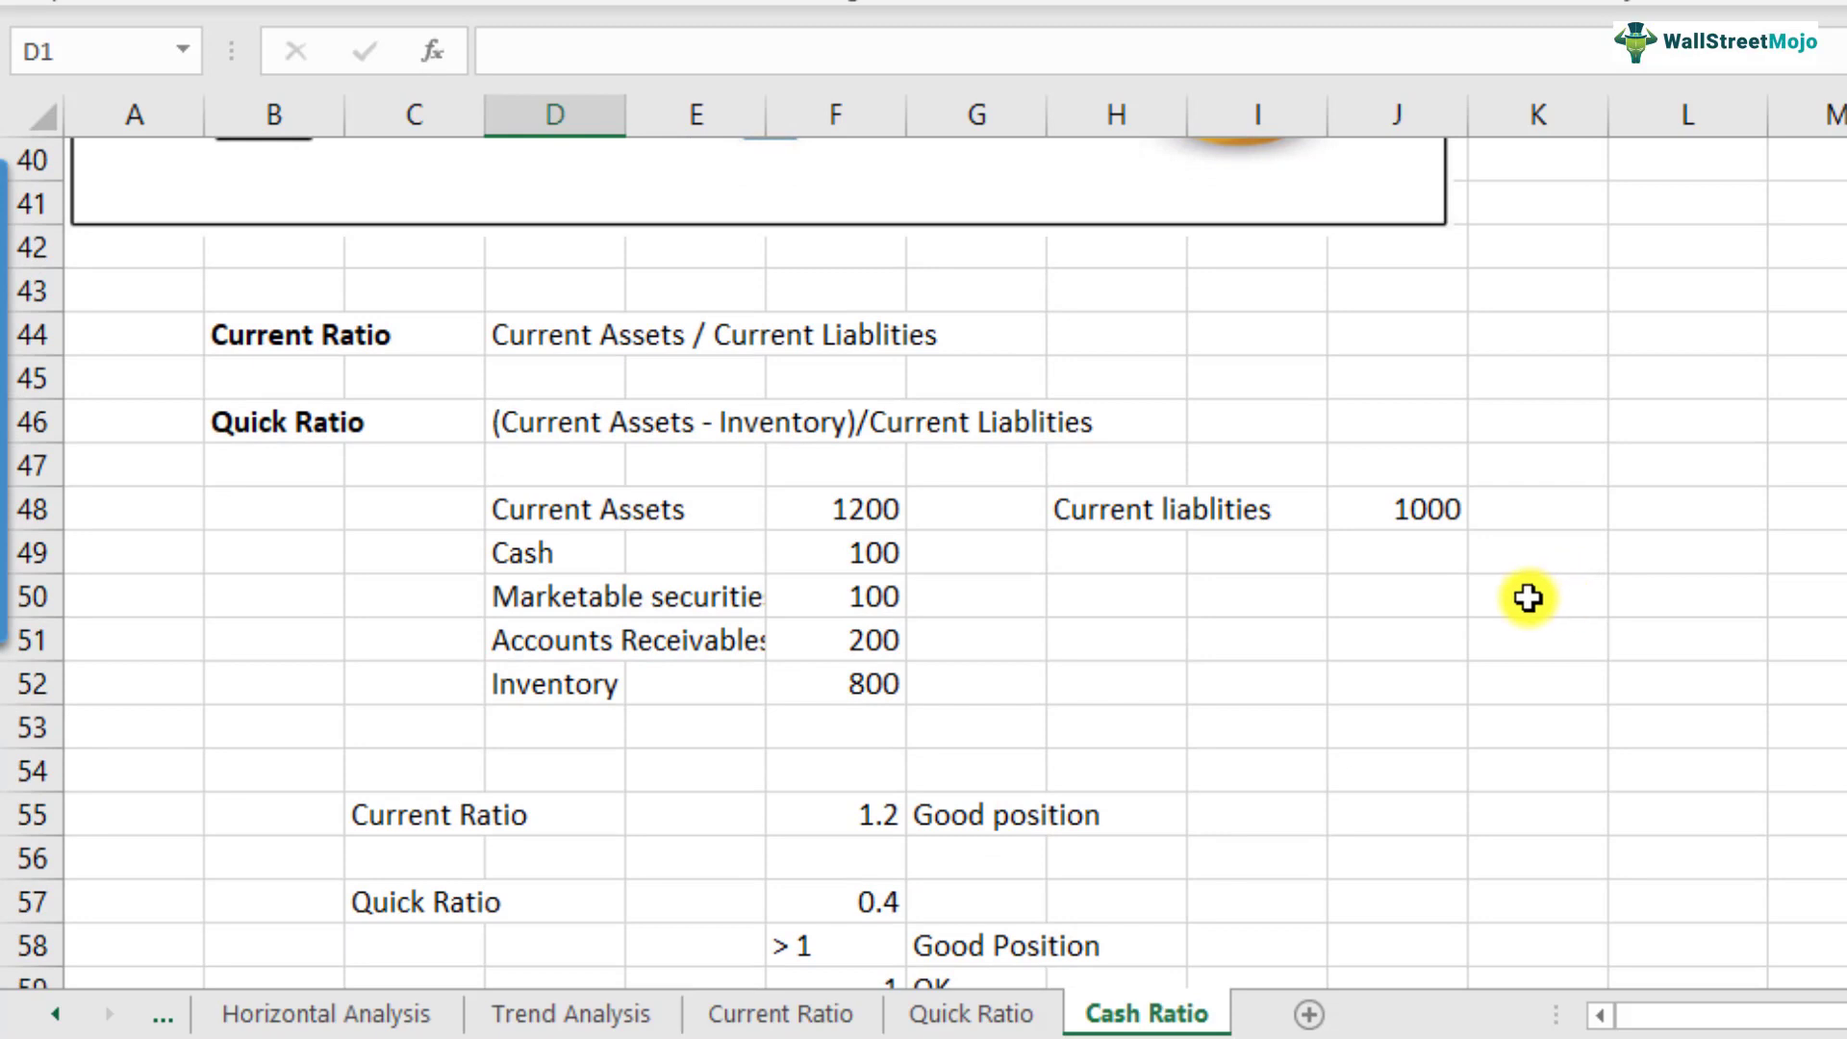
scroll(1524, 598, down, 1)
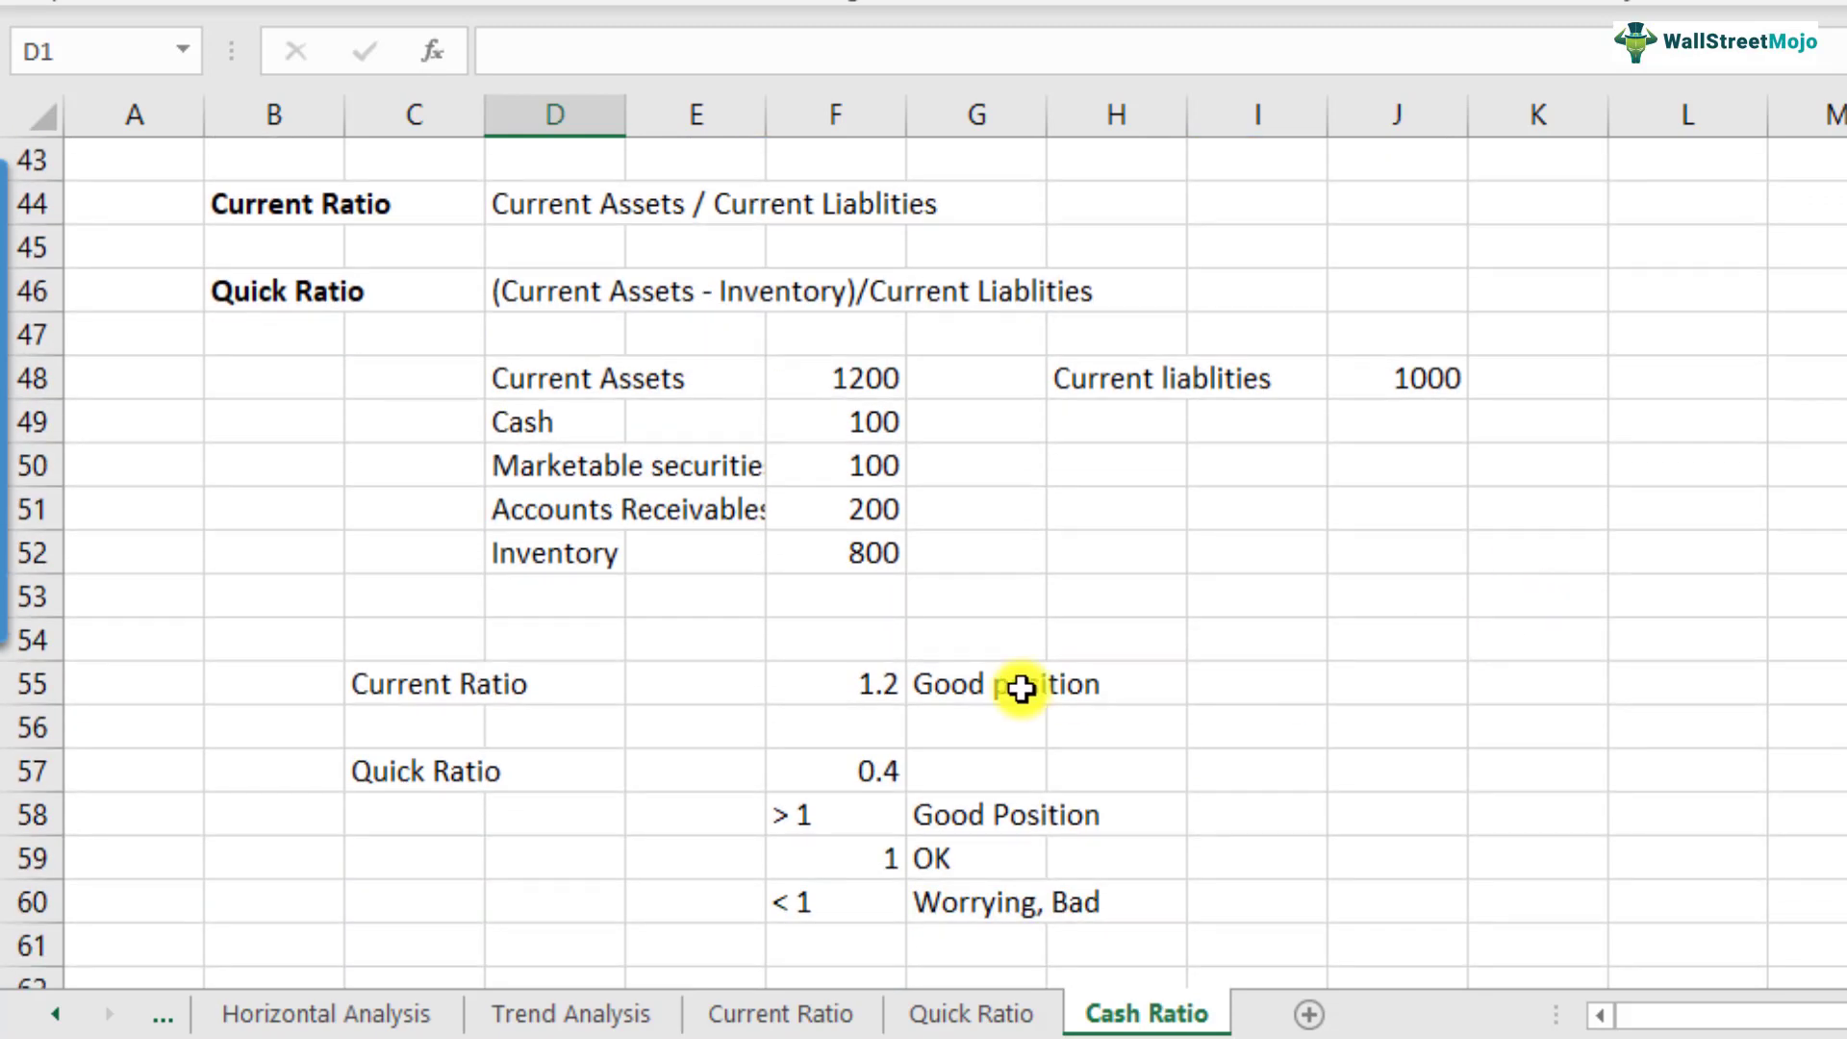
click(534, 427)
click(842, 381)
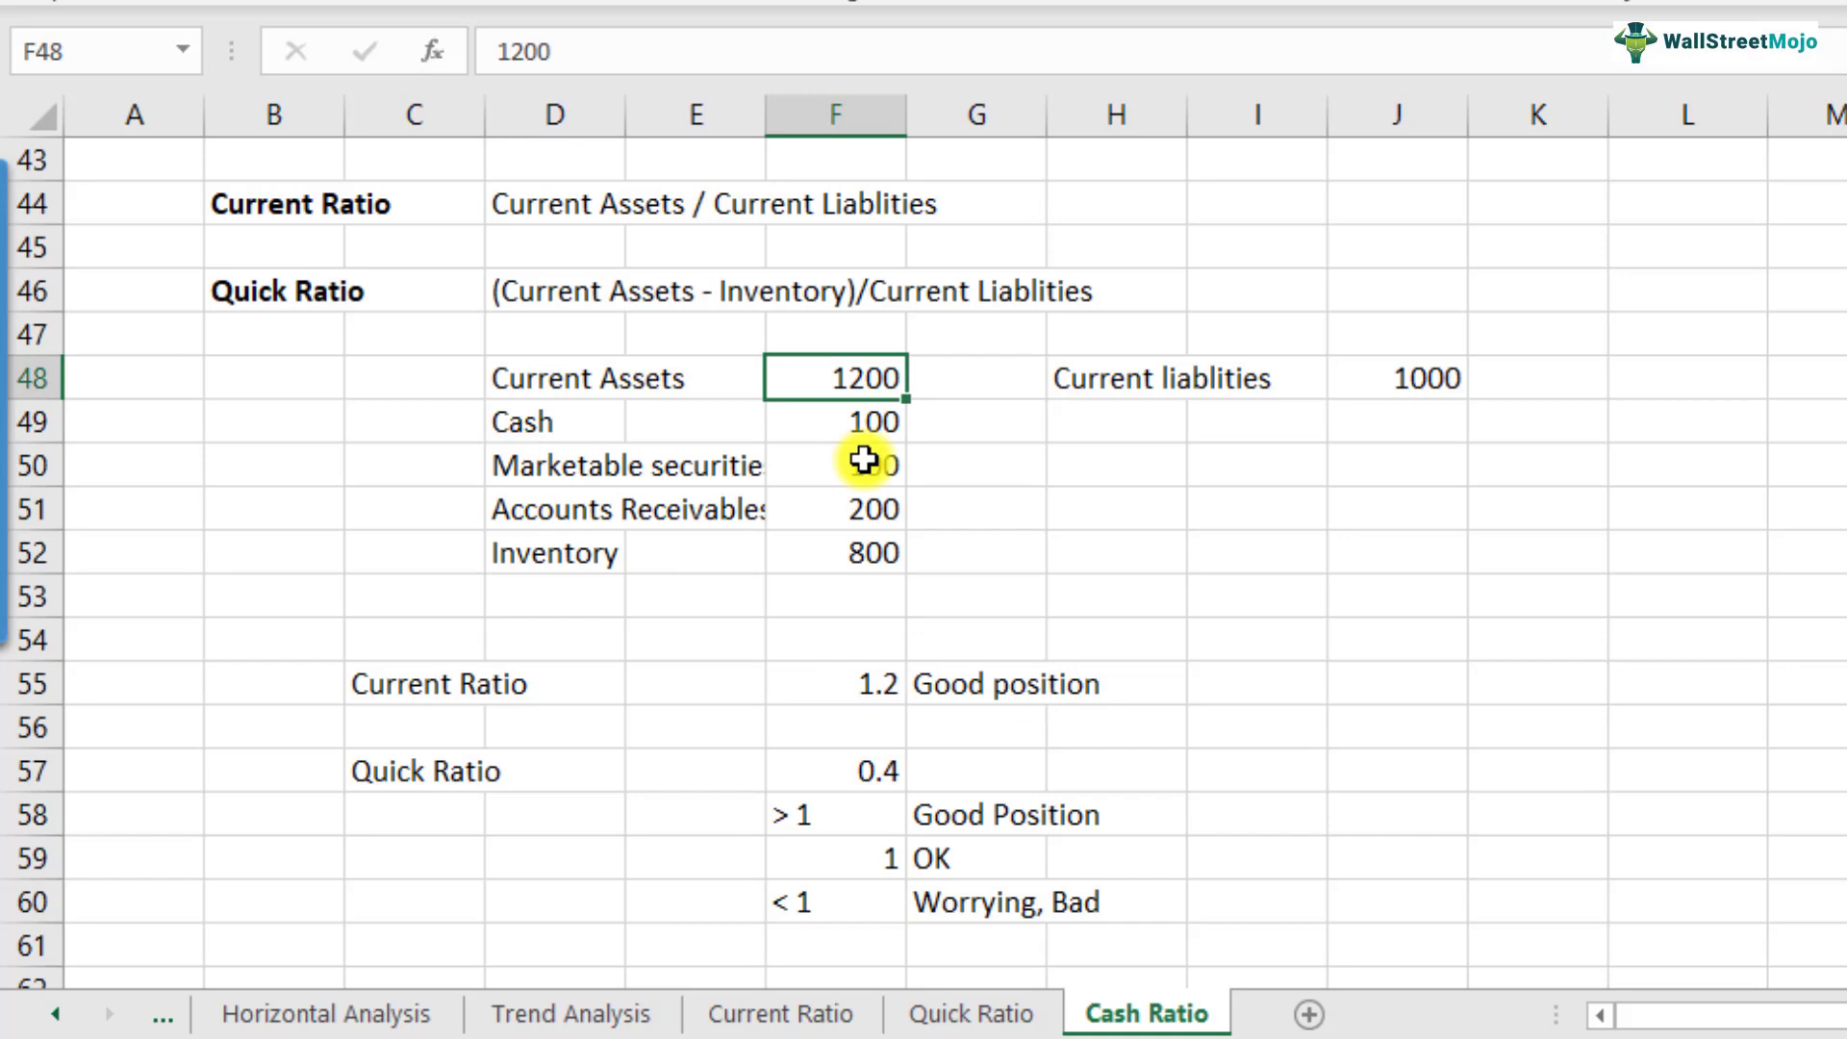
click(505, 454)
click(805, 421)
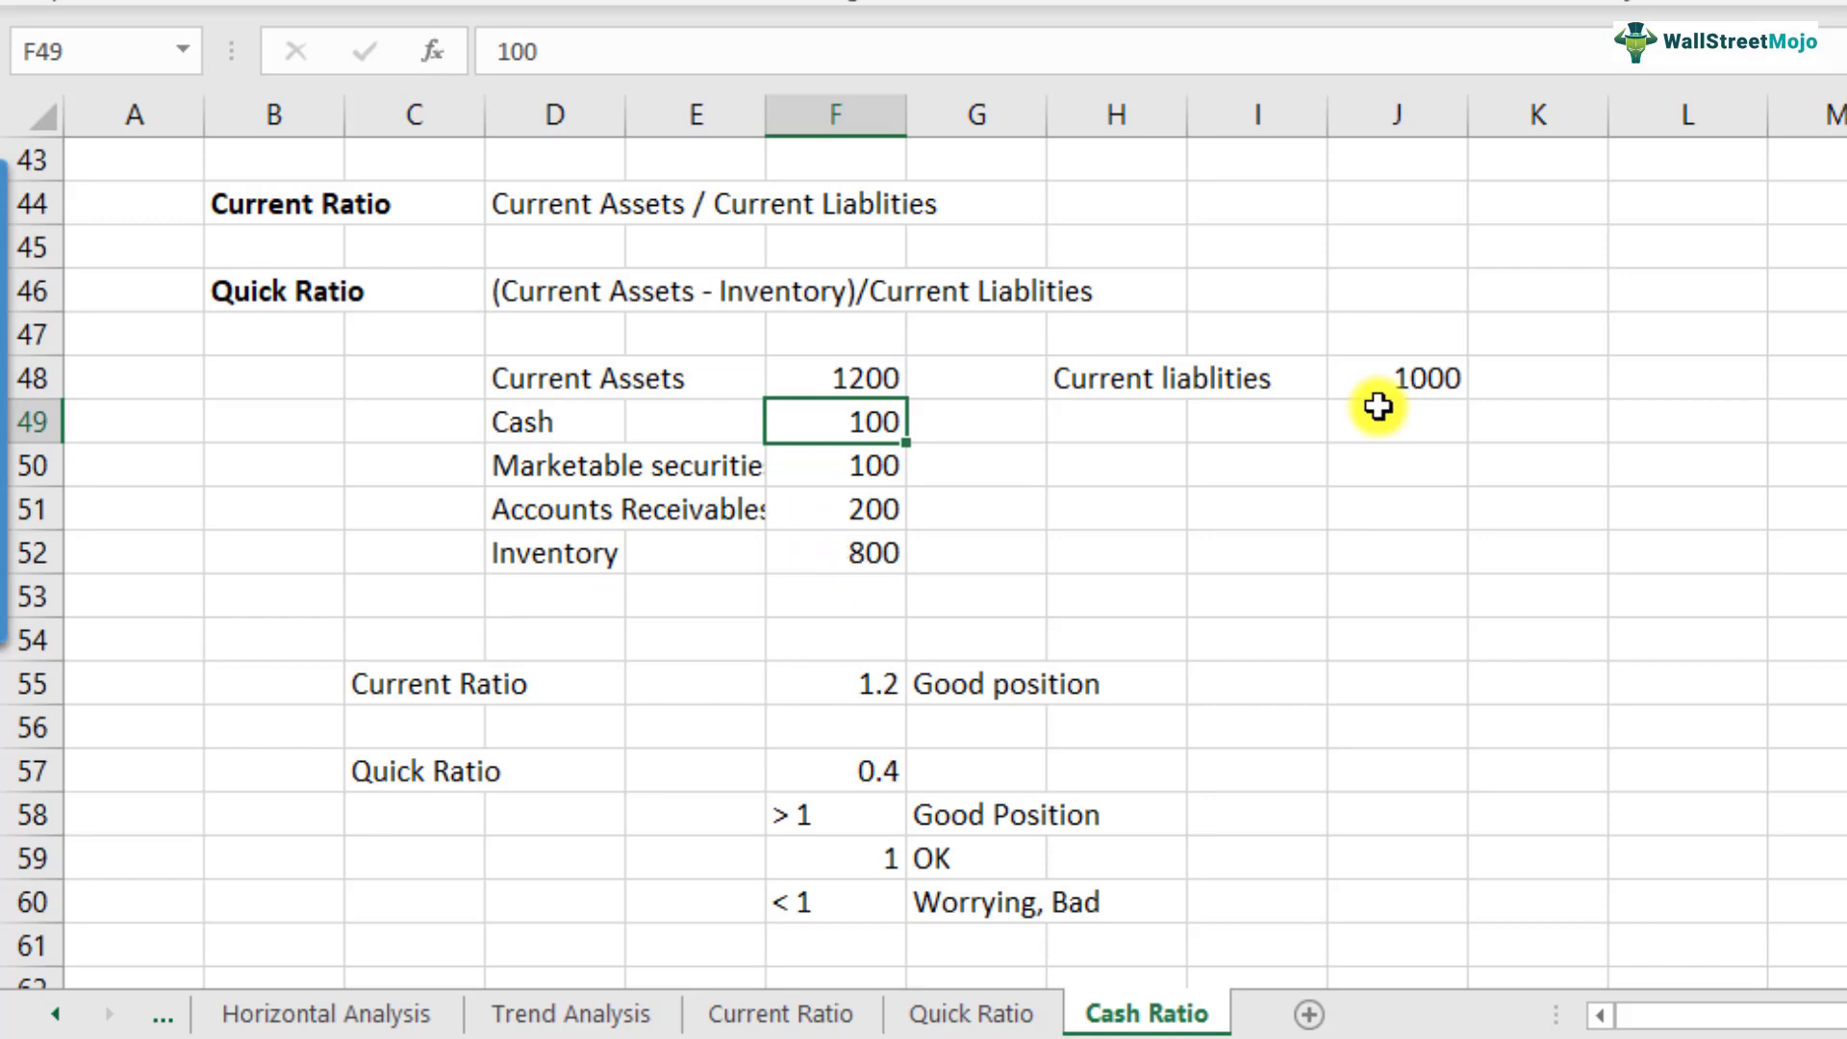
click(850, 690)
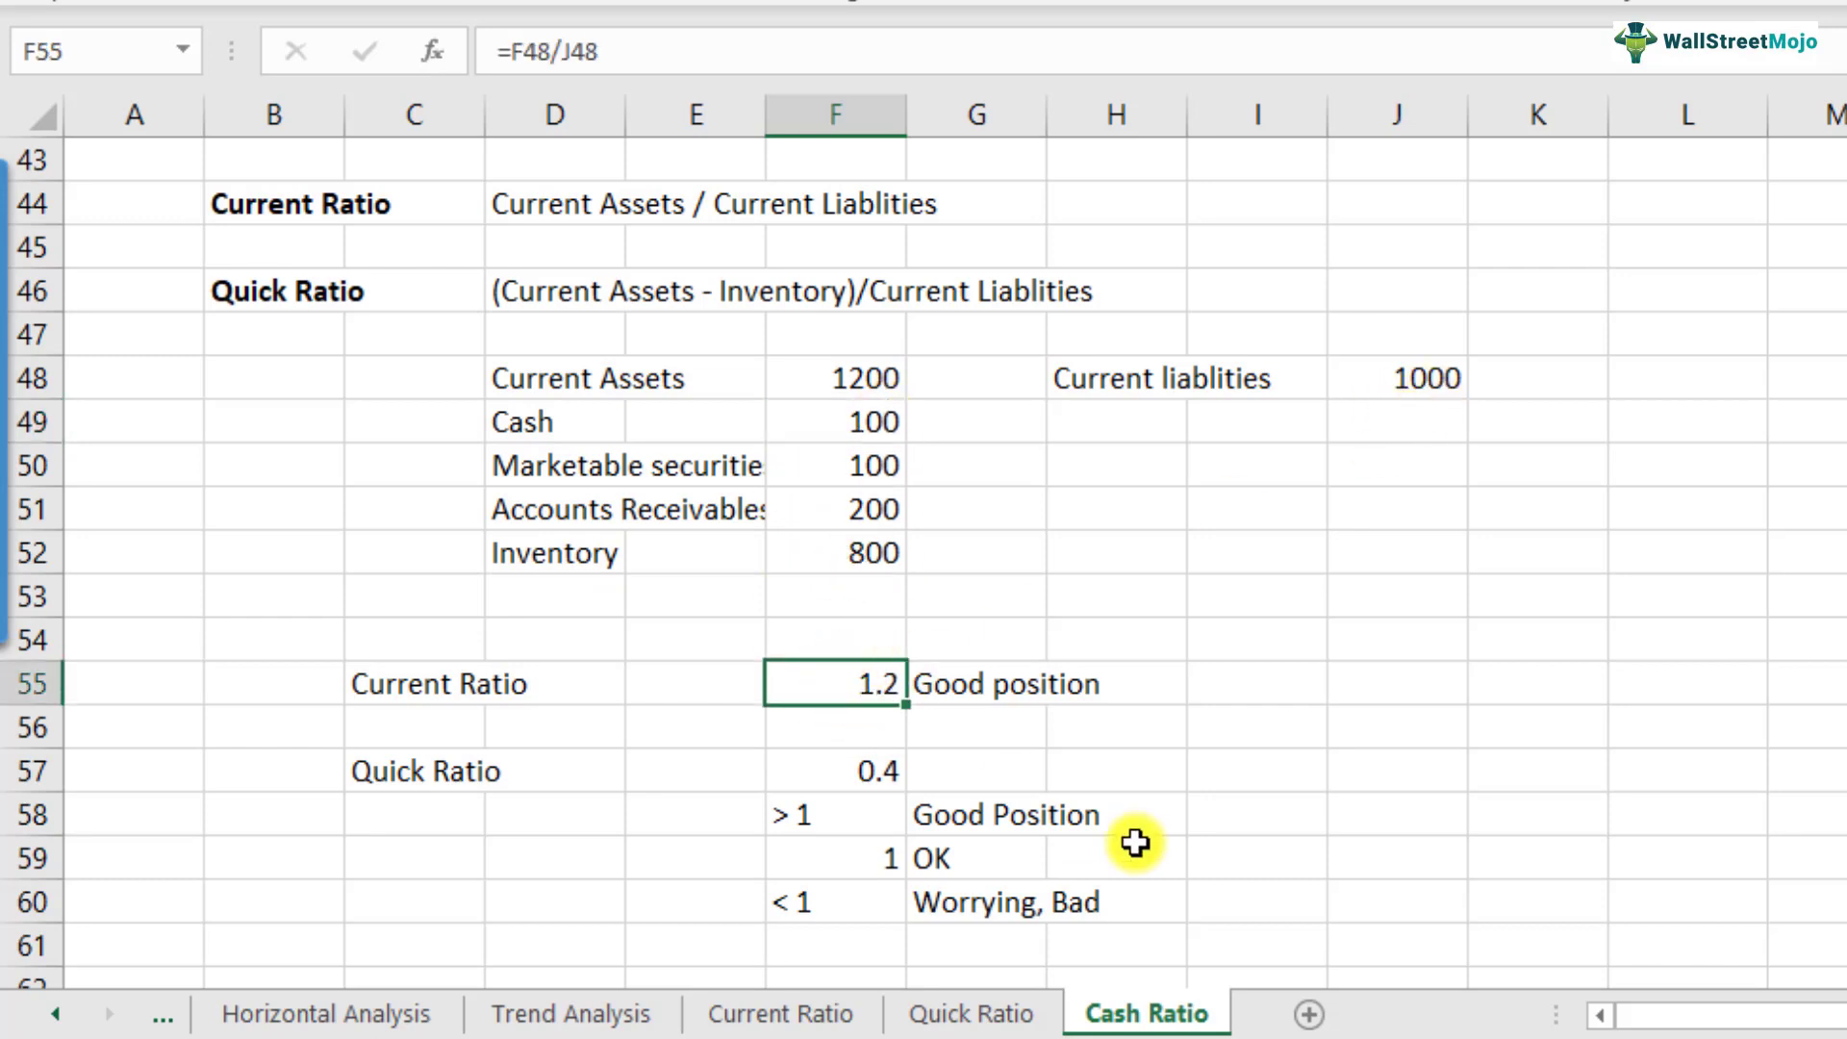
key(F2)
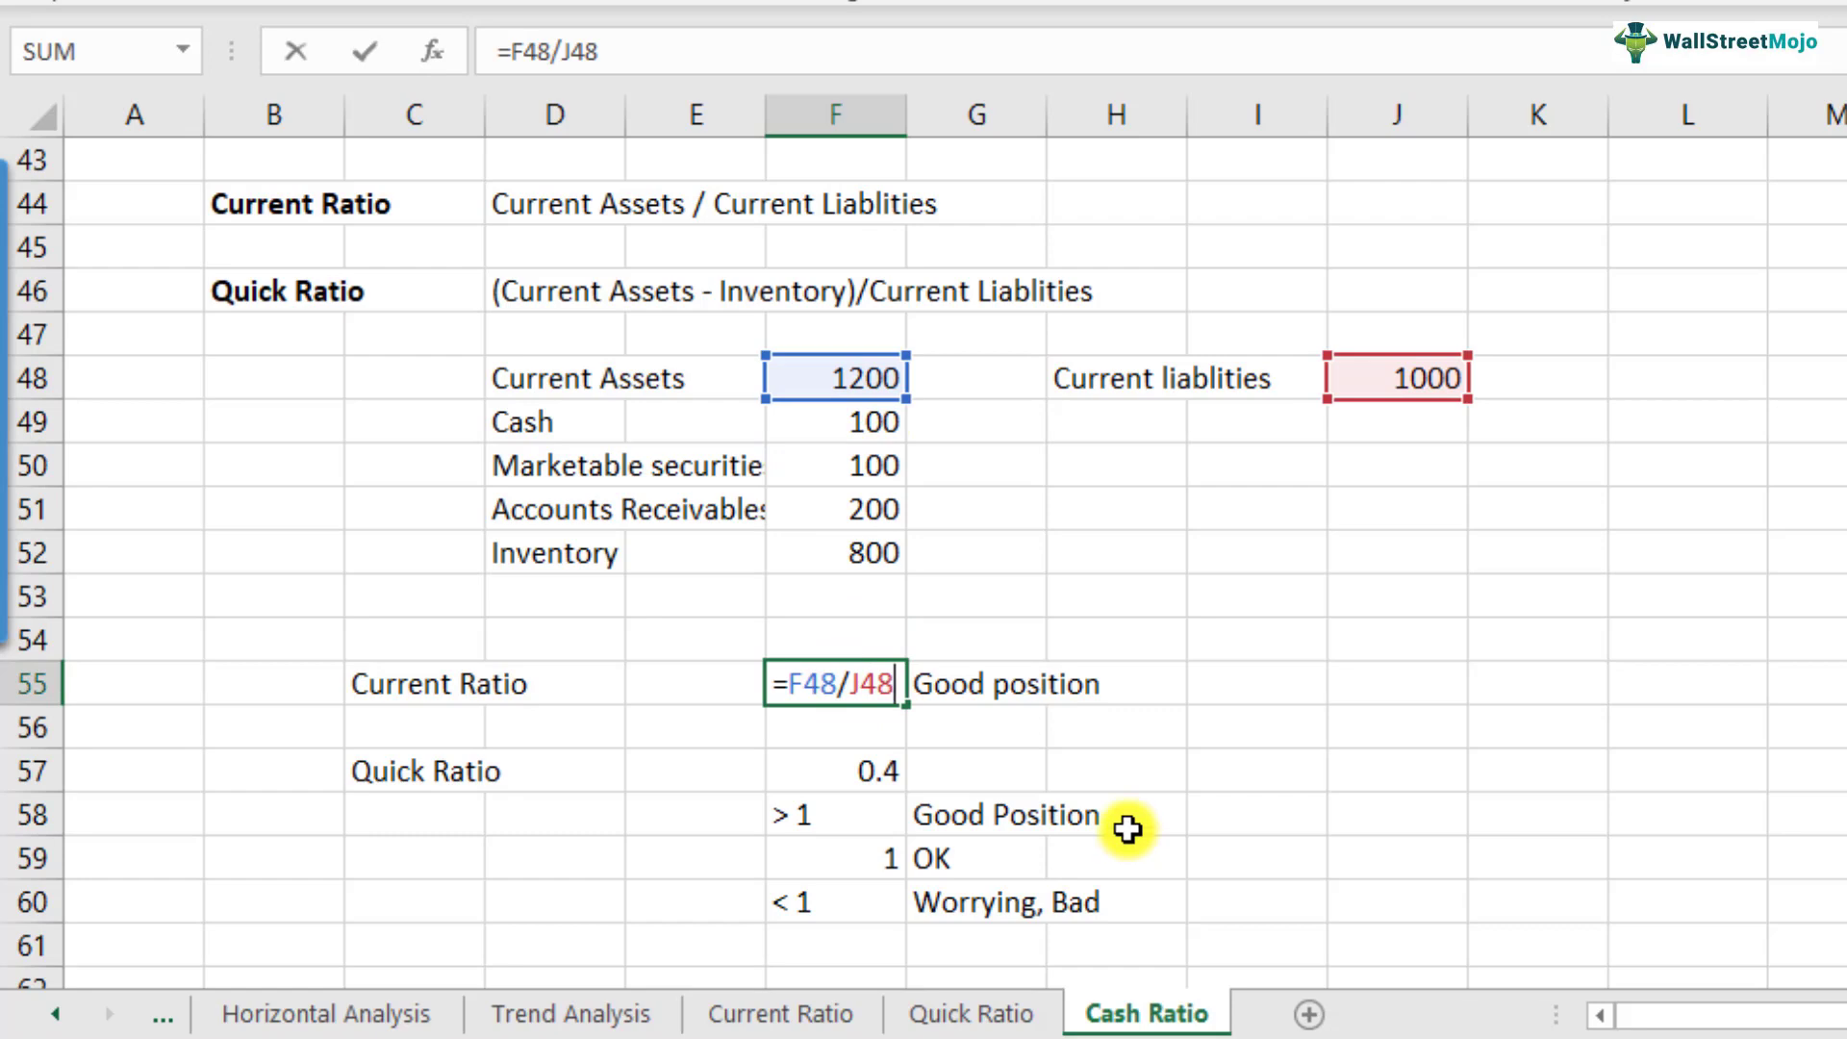
key(Escape)
scroll(962, 799, down, 2)
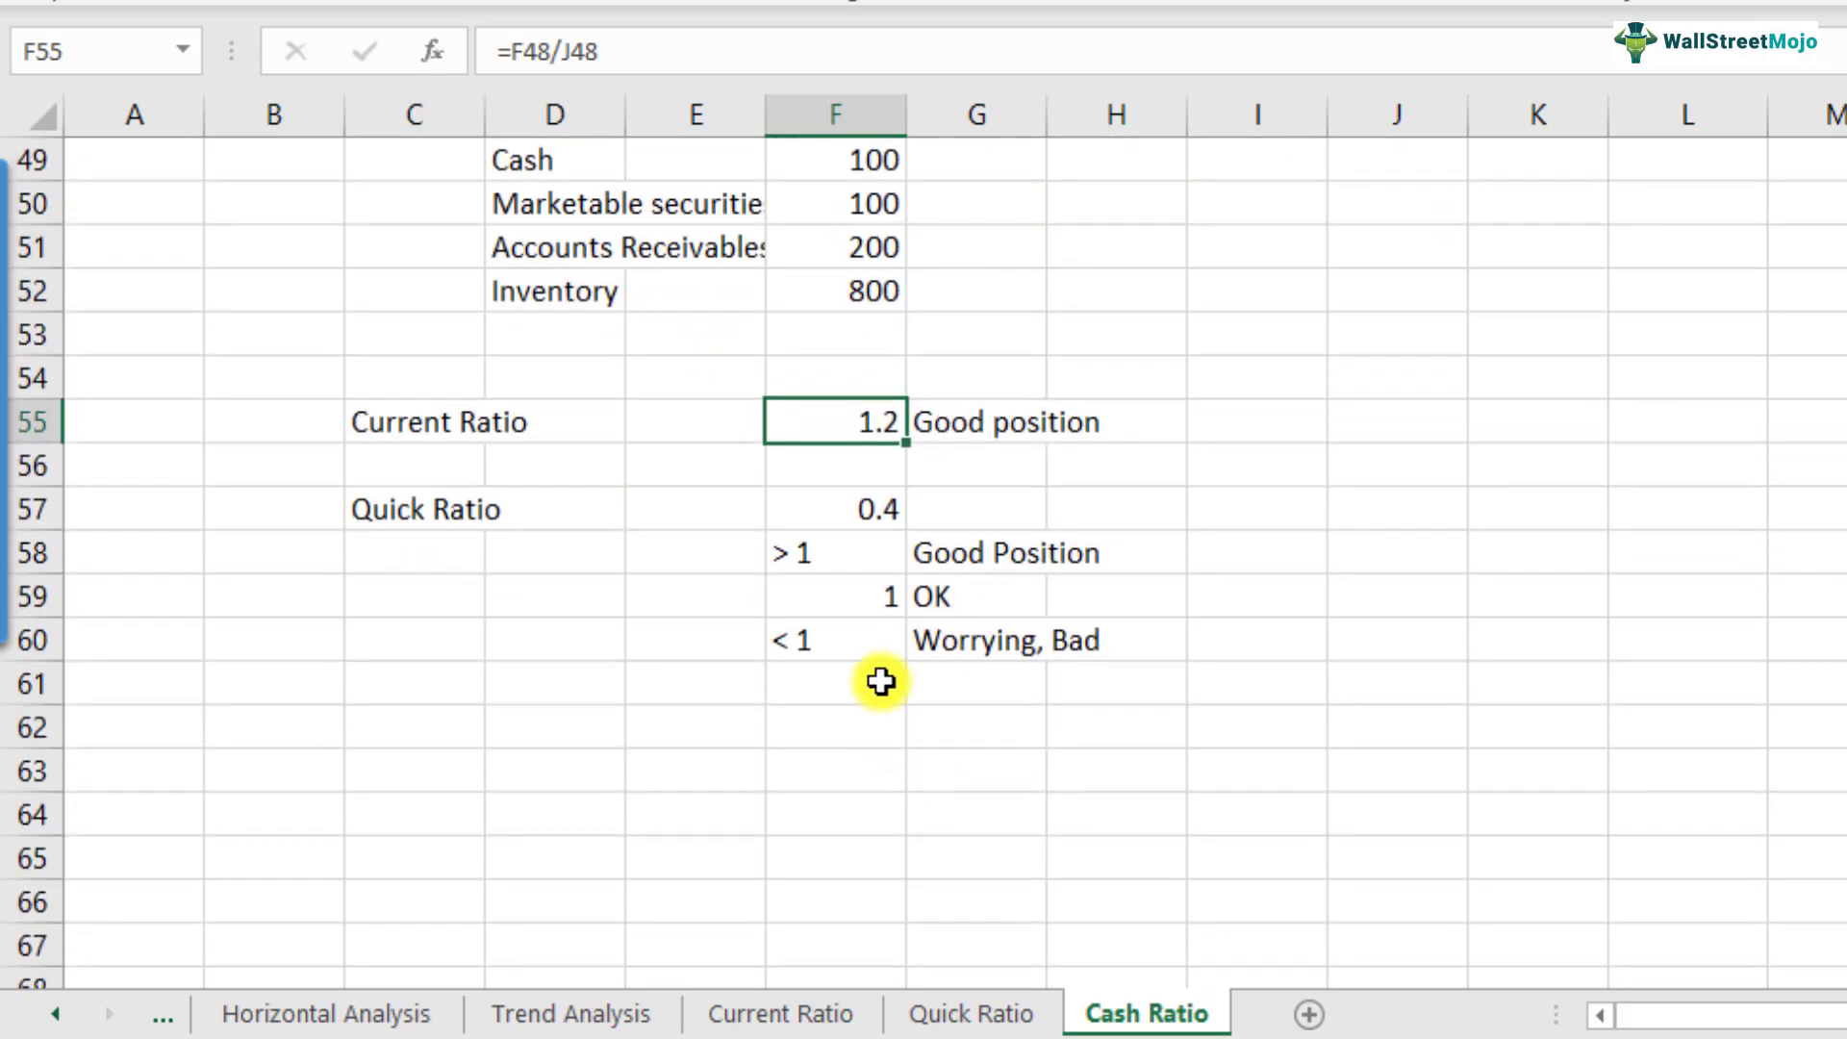
click(883, 520)
key(F2)
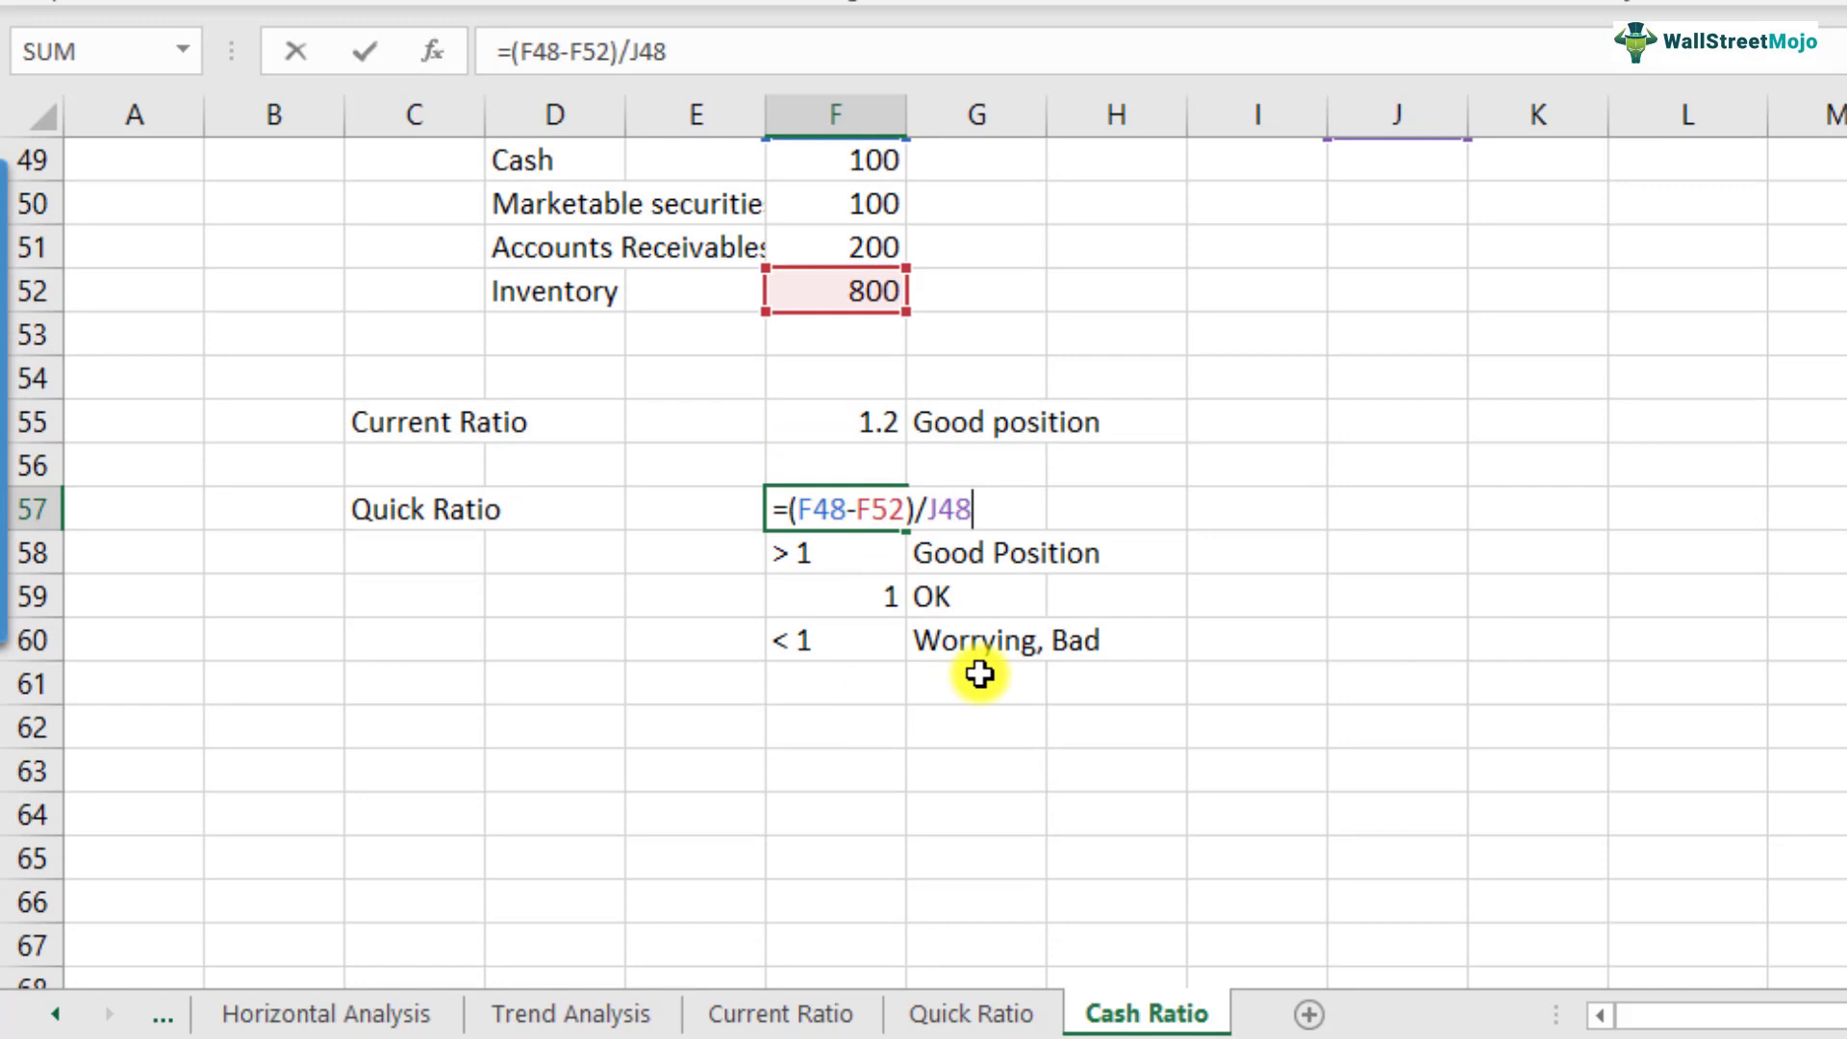
scroll(980, 674, up, 1)
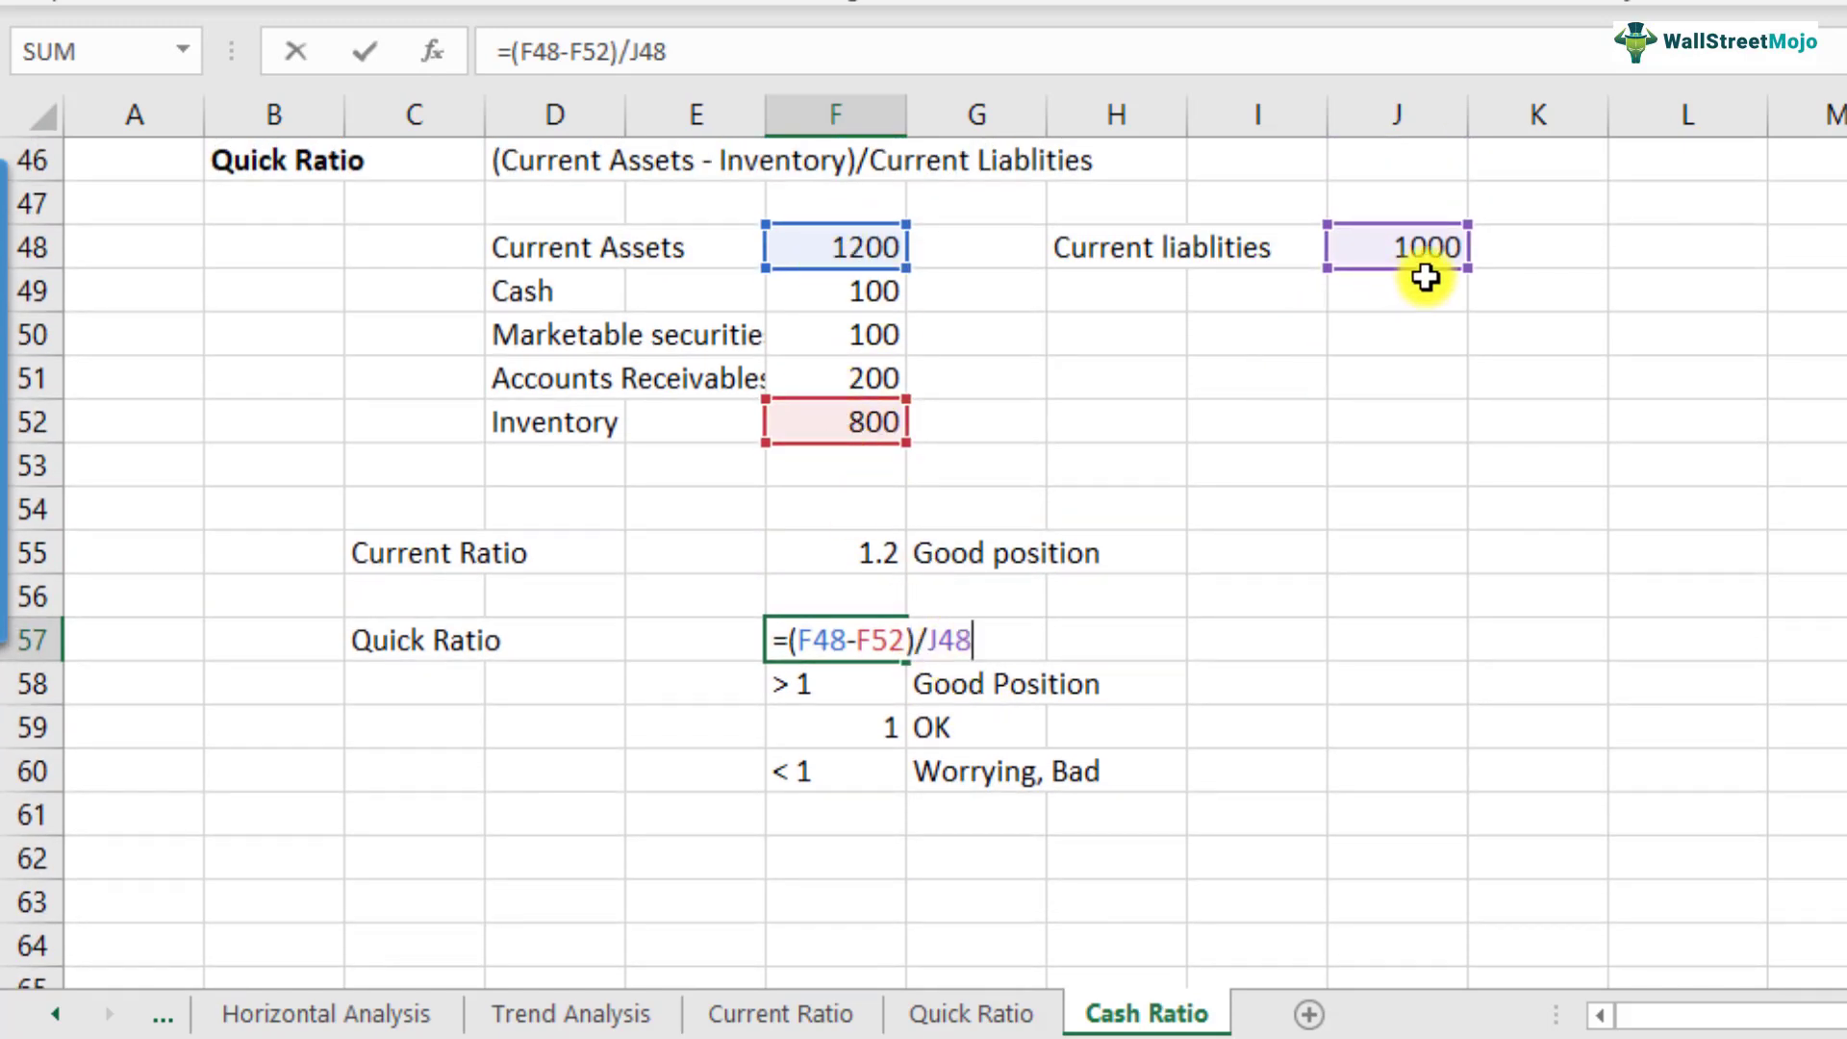
key(ctrl+Return)
Step: Enter the label 'Cash Ratio' in C62
click(426, 887)
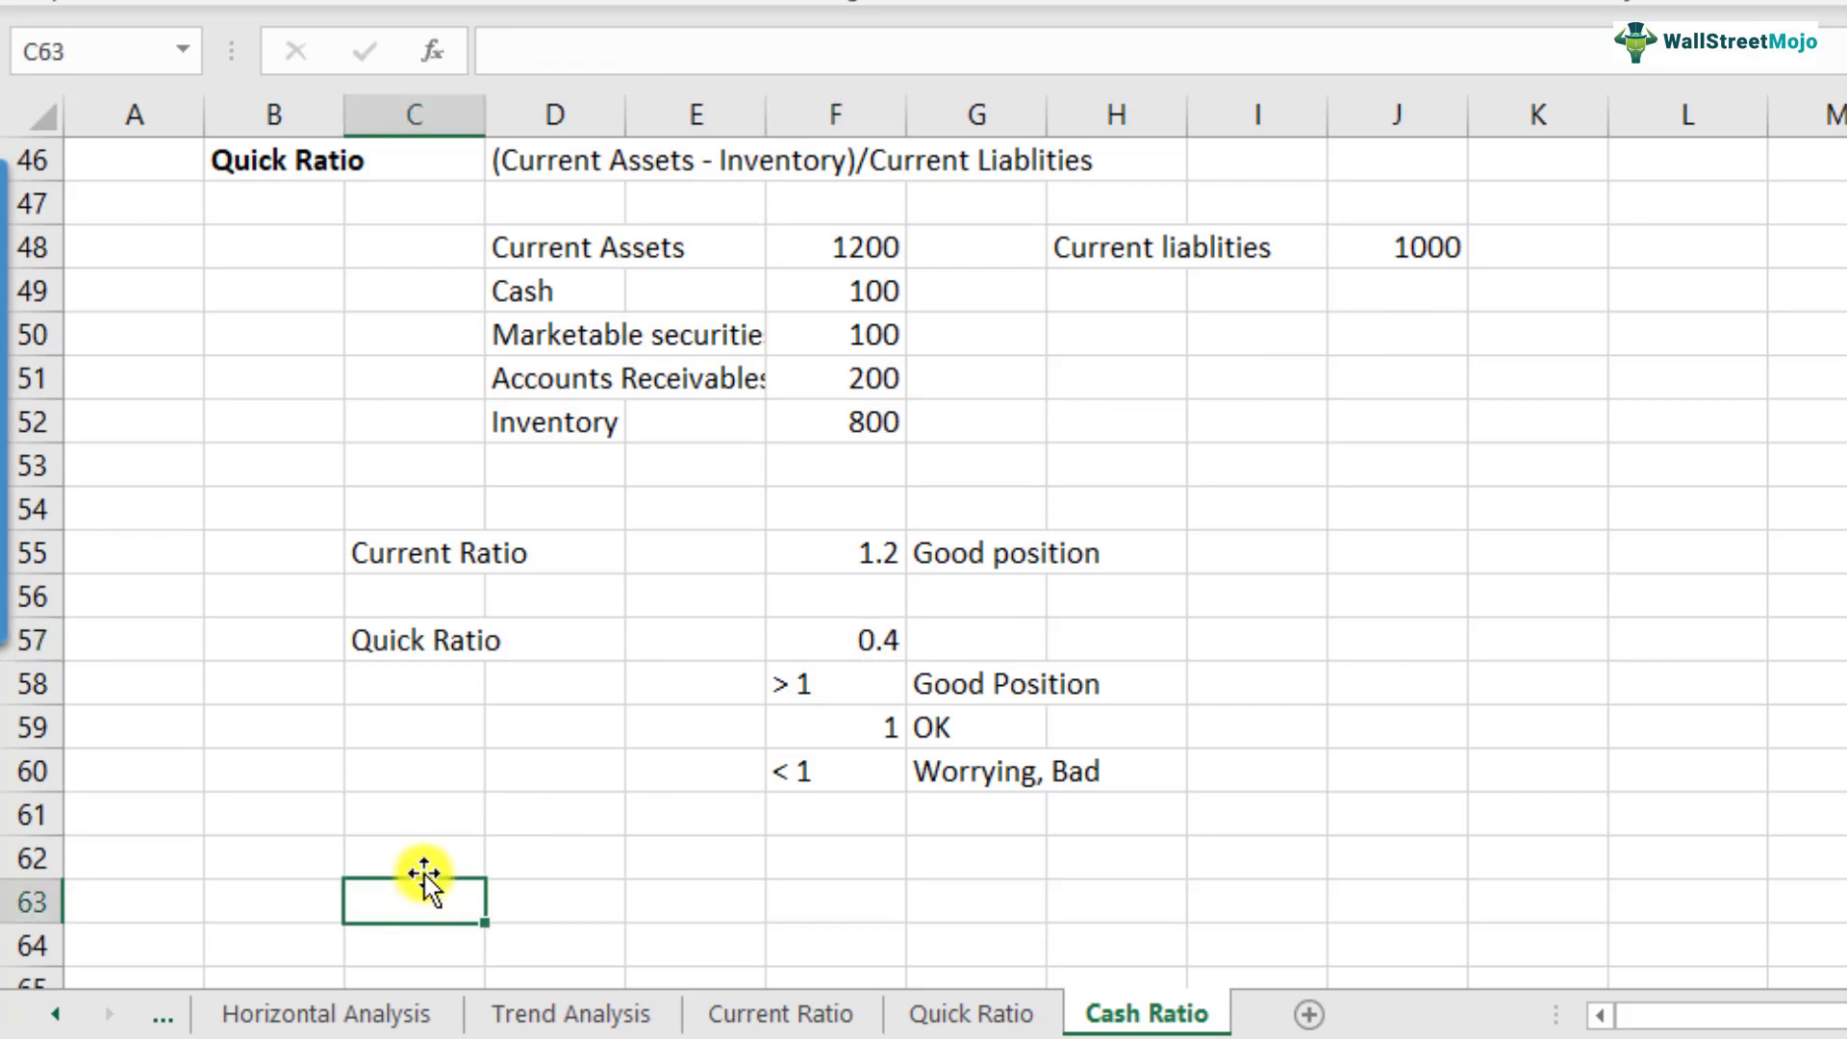
click(438, 871)
text(Cash Ratio)
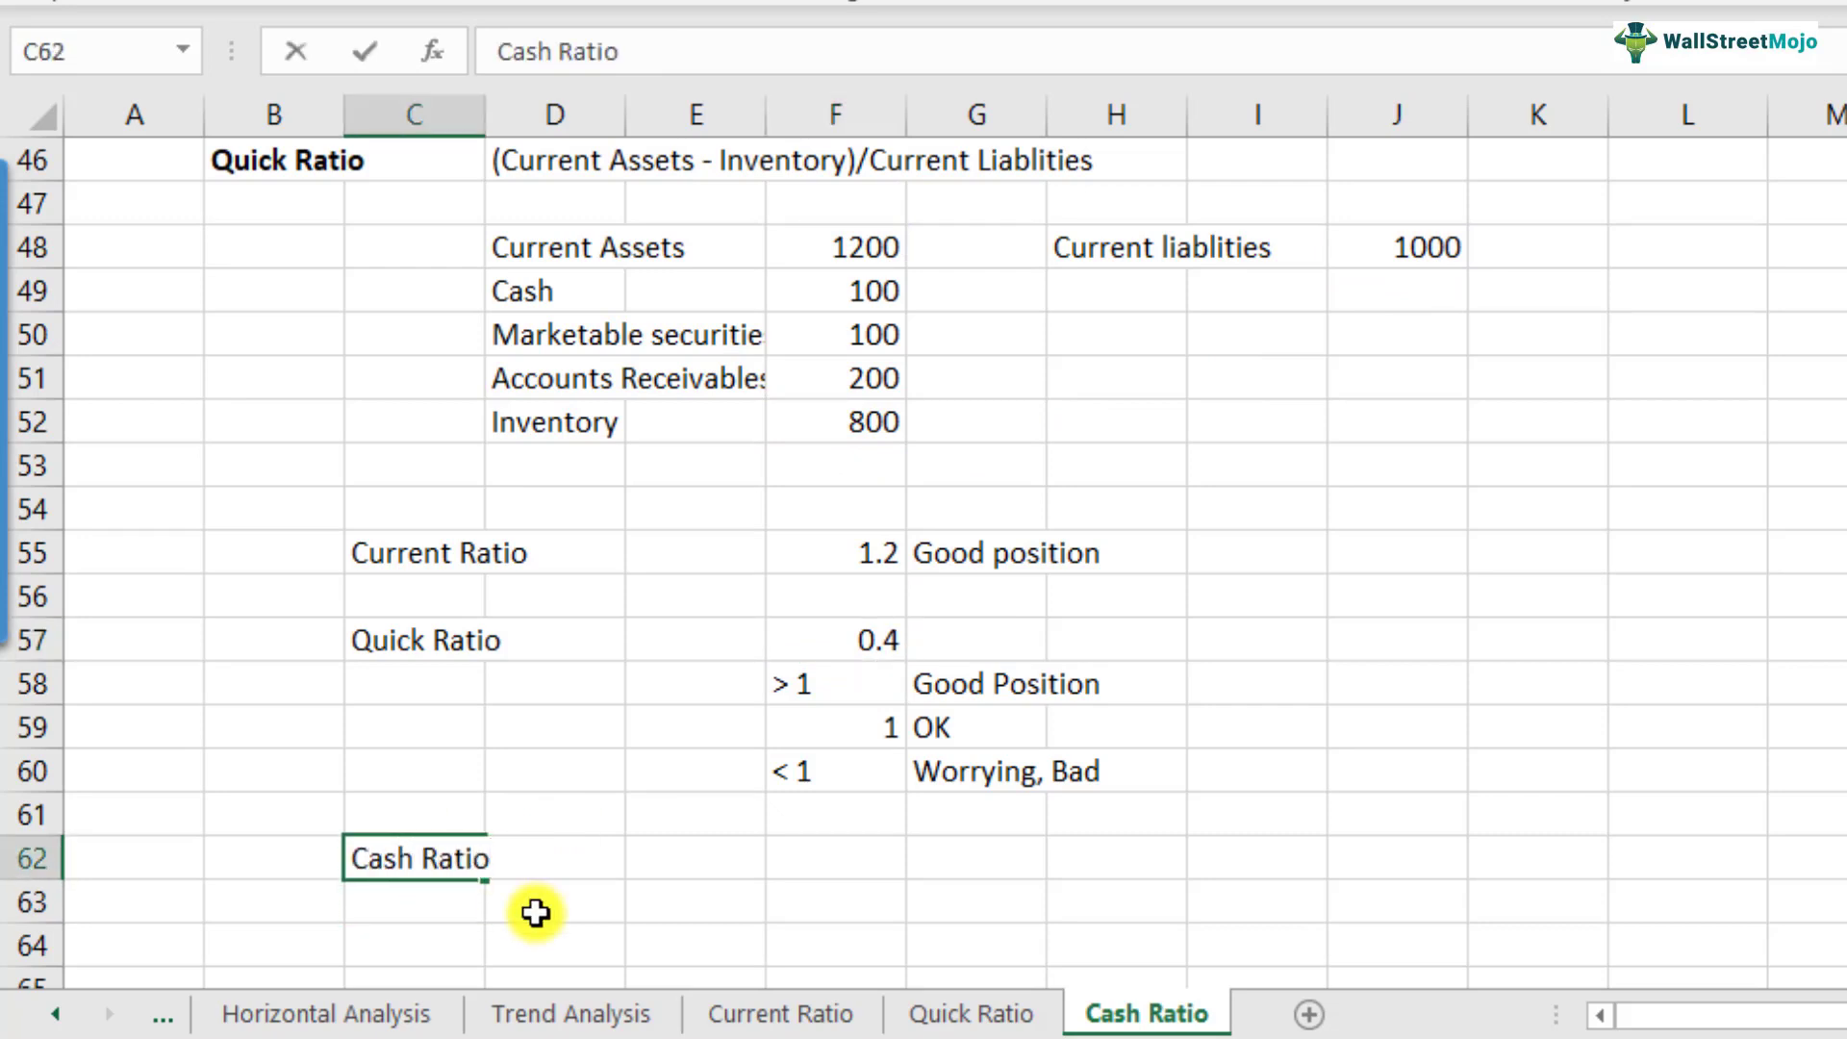
key(Return)
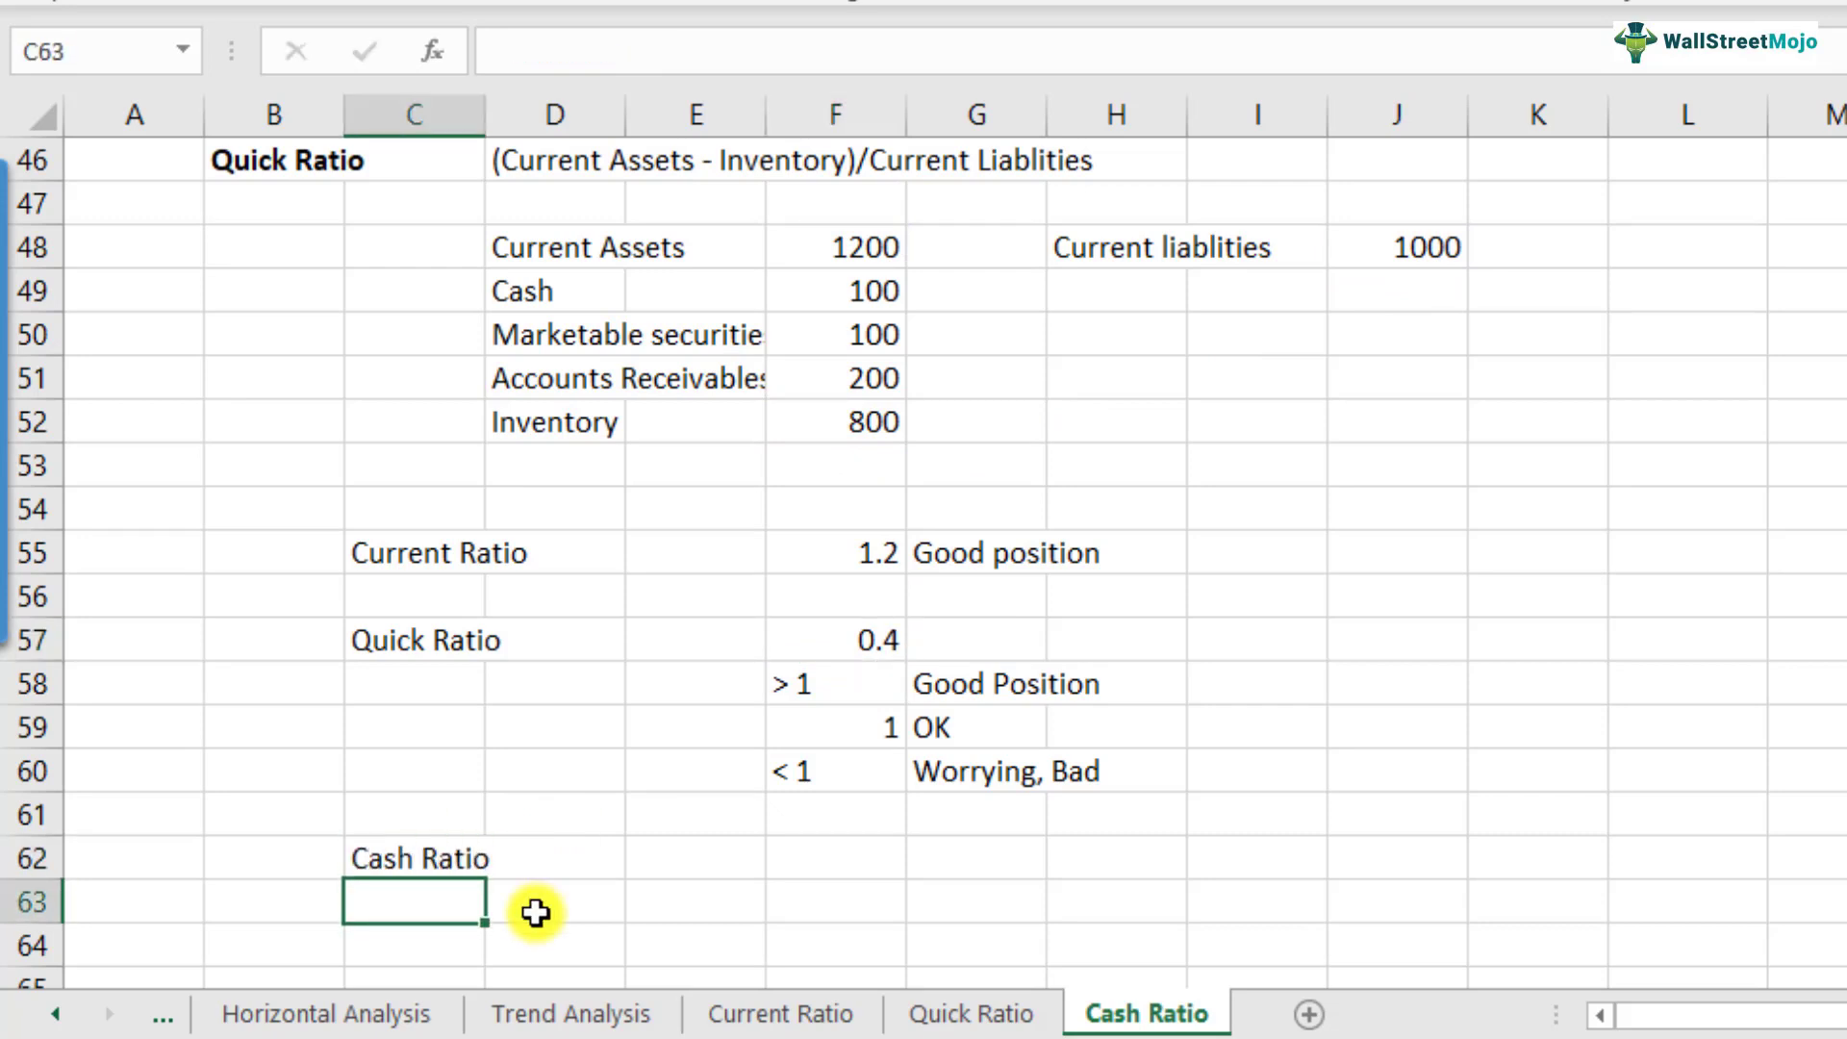
Step: Enter =(F49+F50)/J48 in F62, giving a cash ratio of 0.2
key(Up)
key(Right)
key(Right)
key(Right)
text(=()
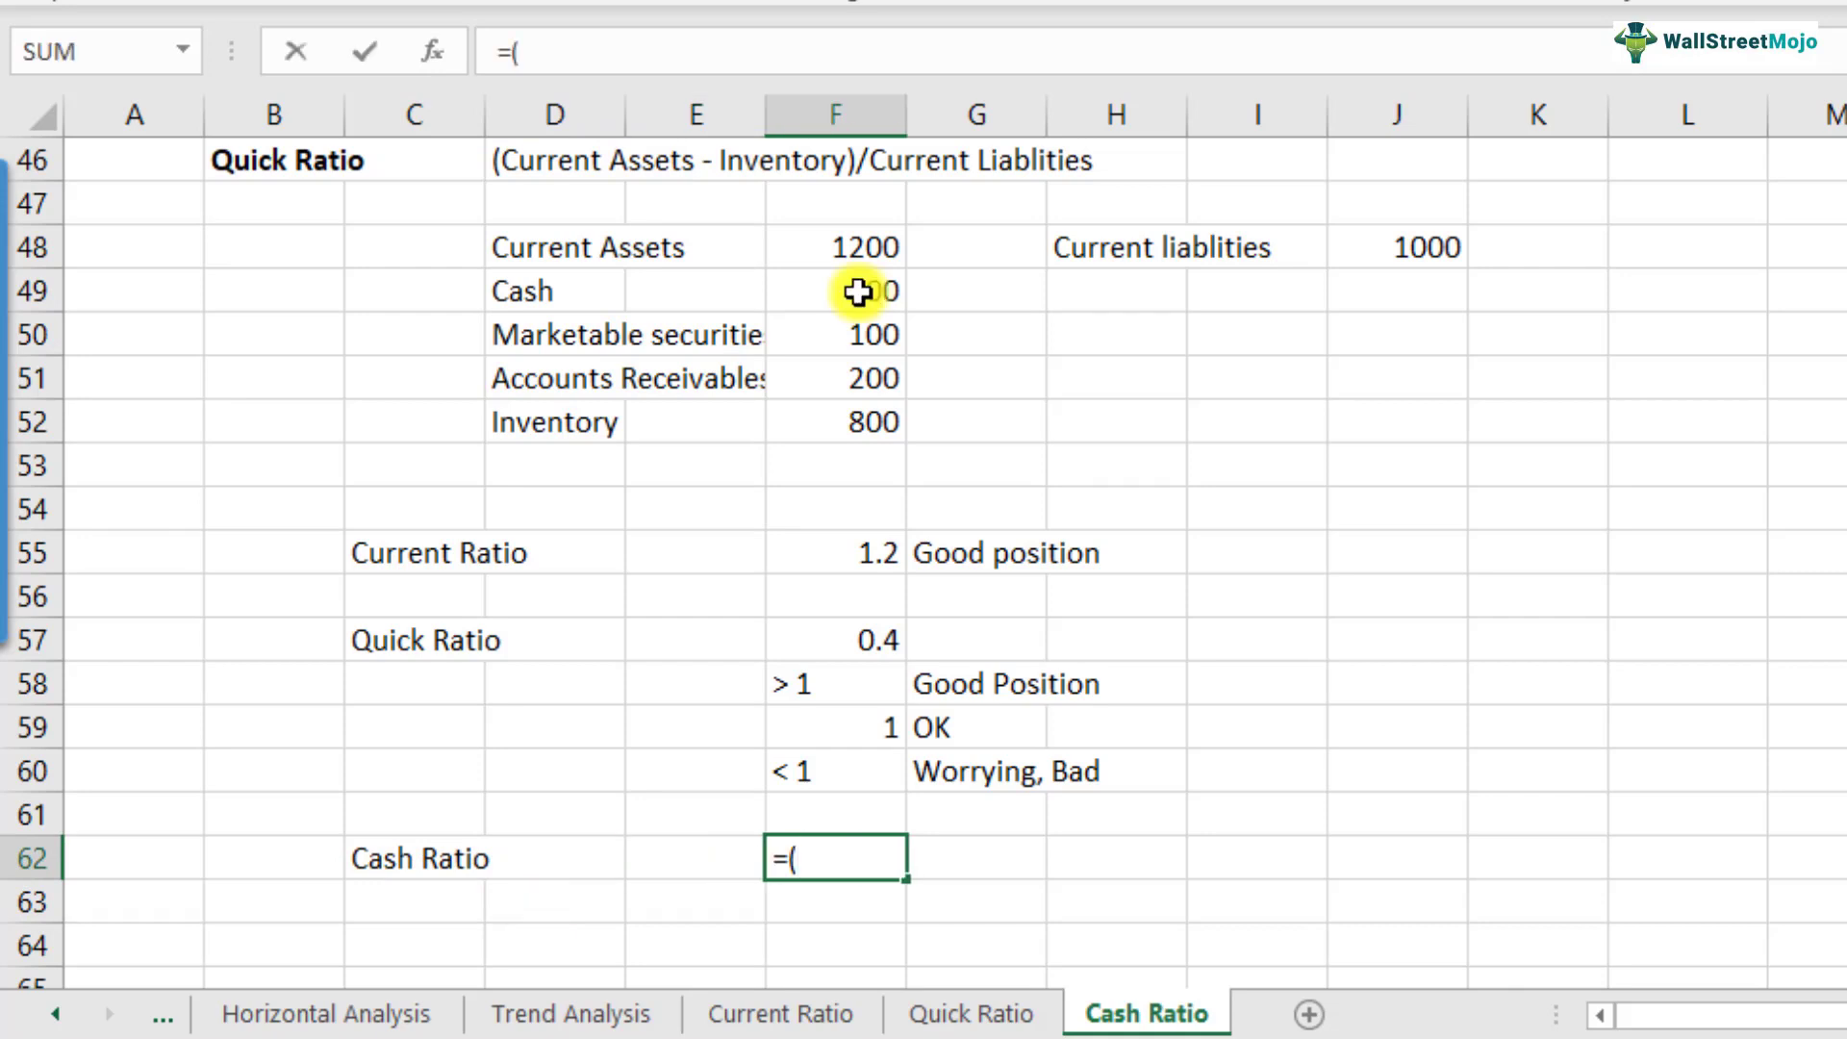
click(857, 292)
text(+)
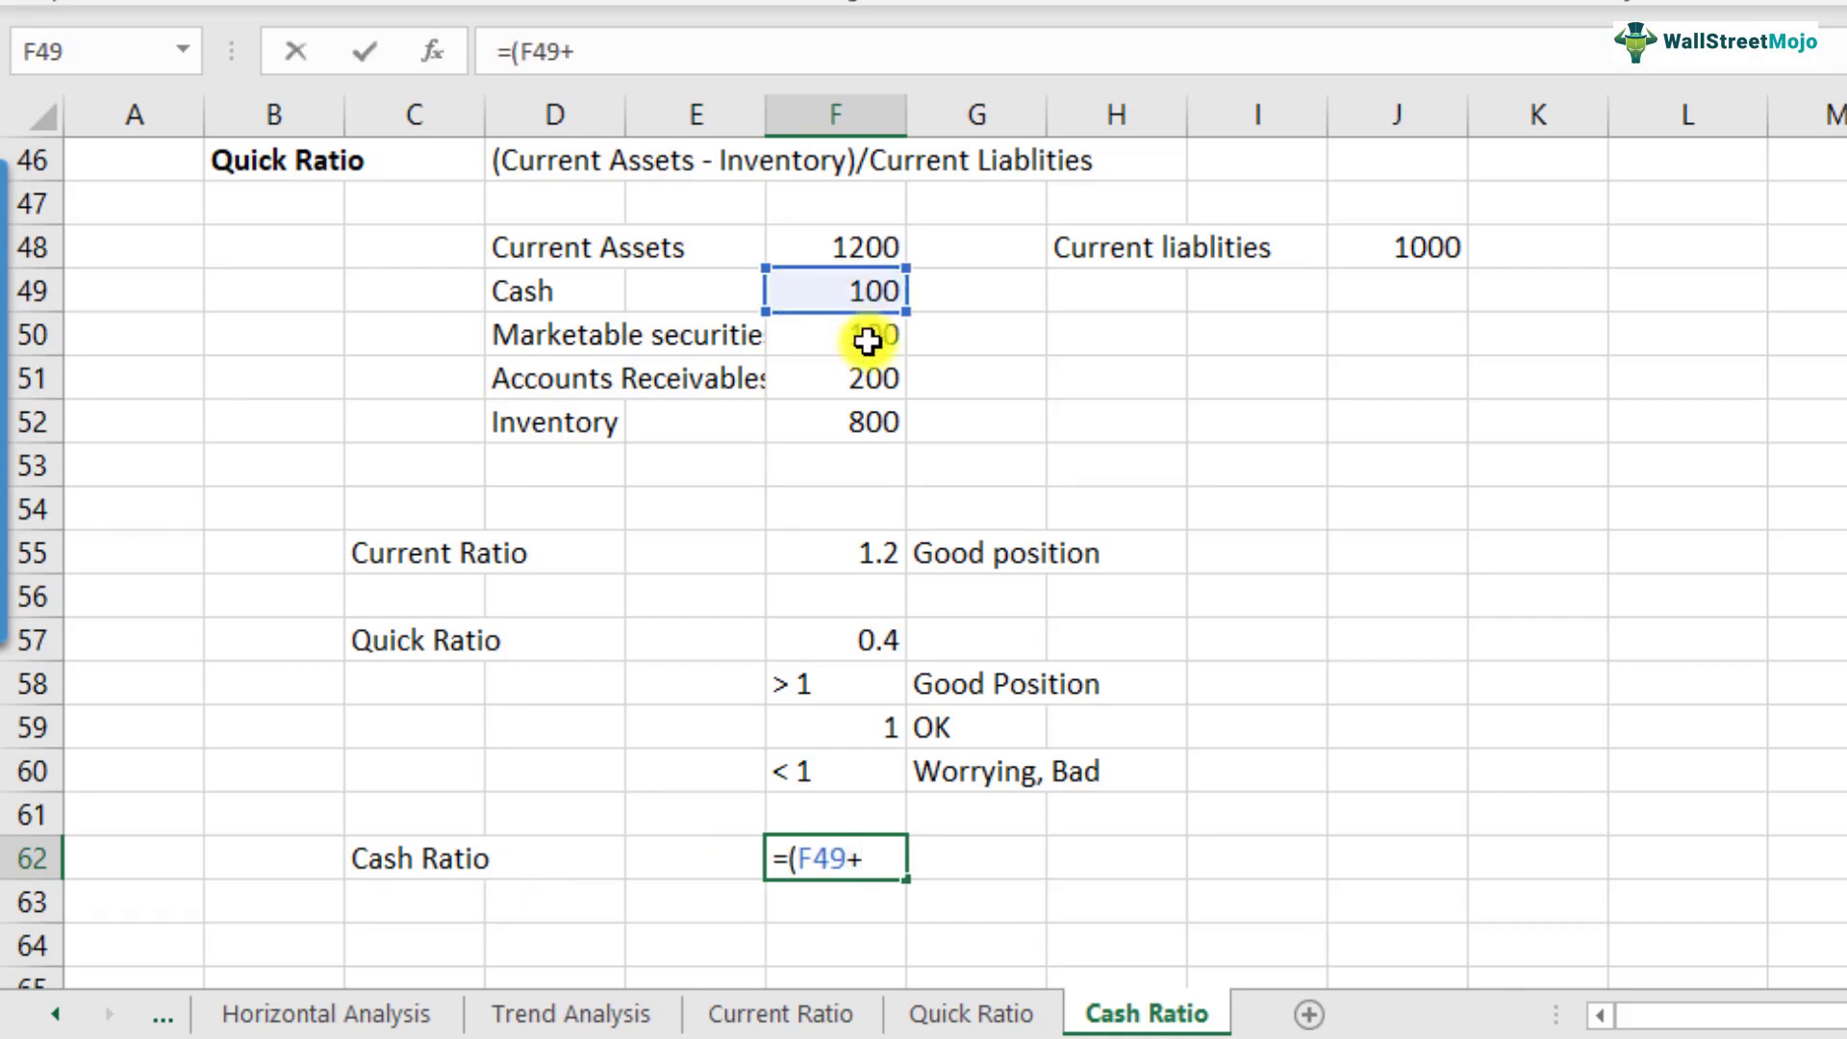
click(866, 344)
text()/)
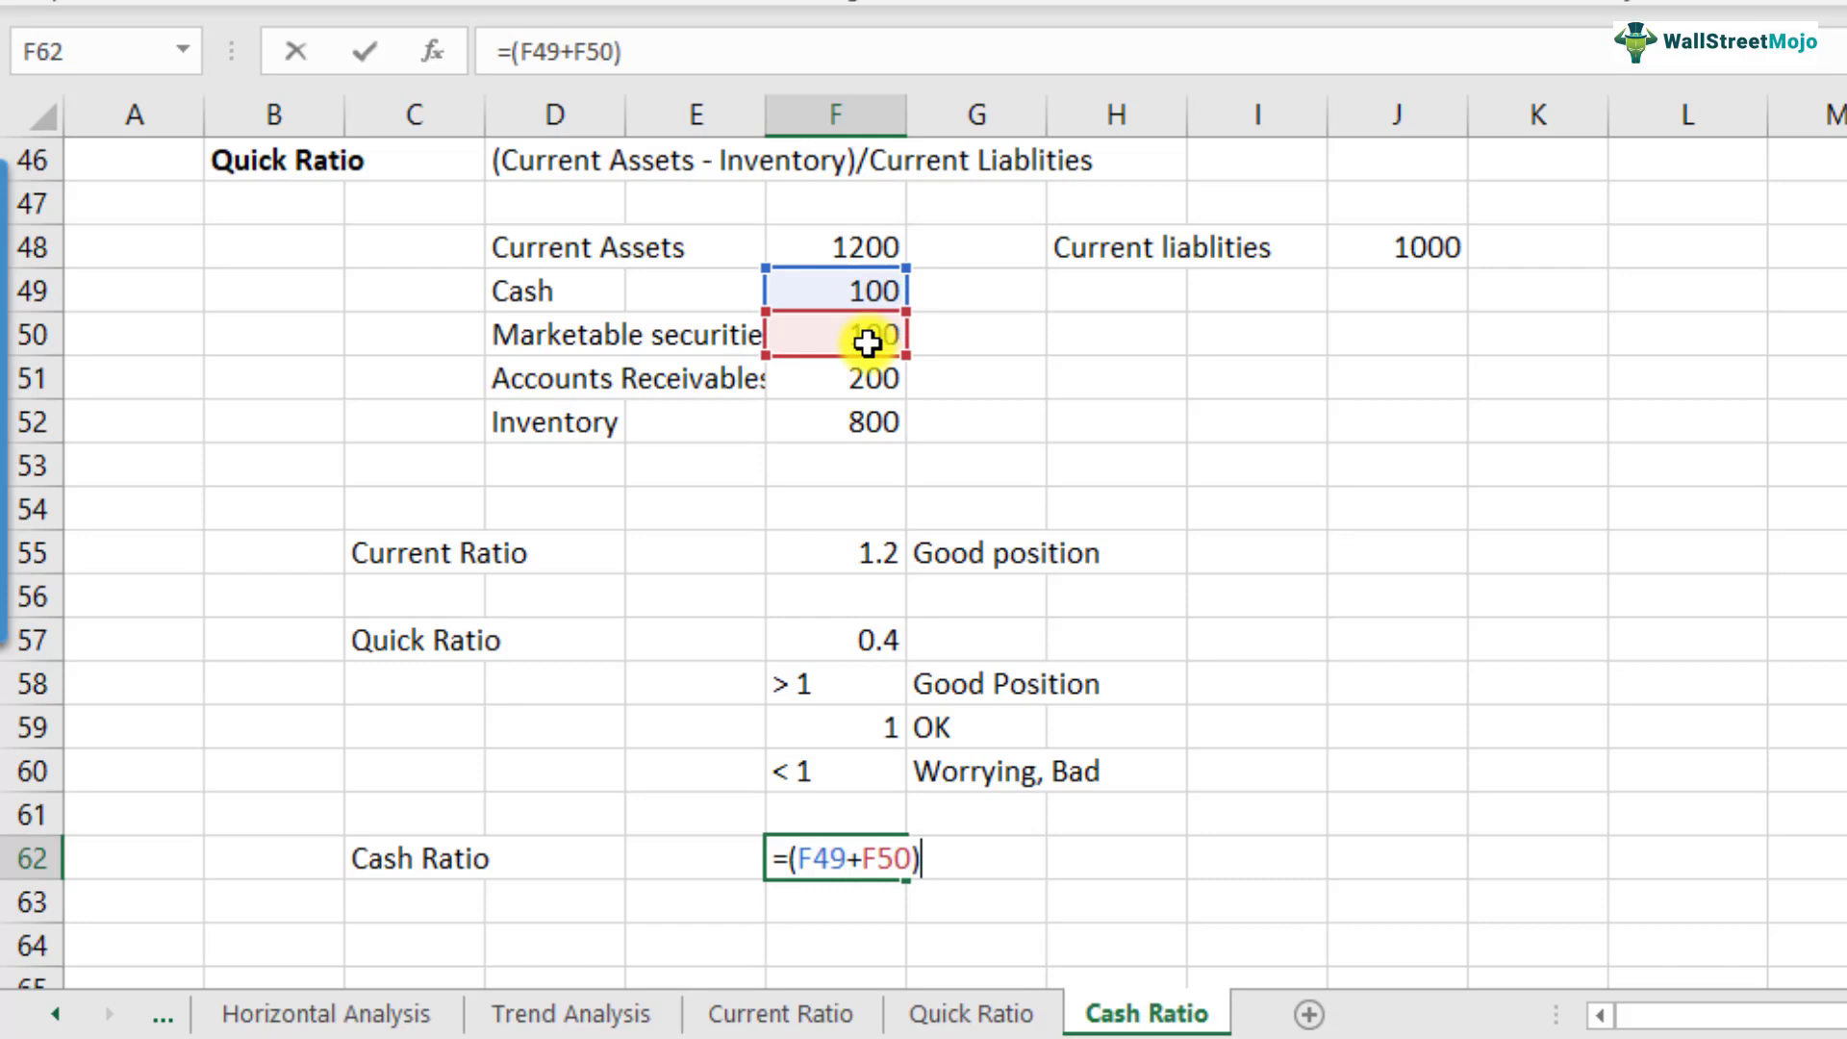
click(1427, 246)
key(Return)
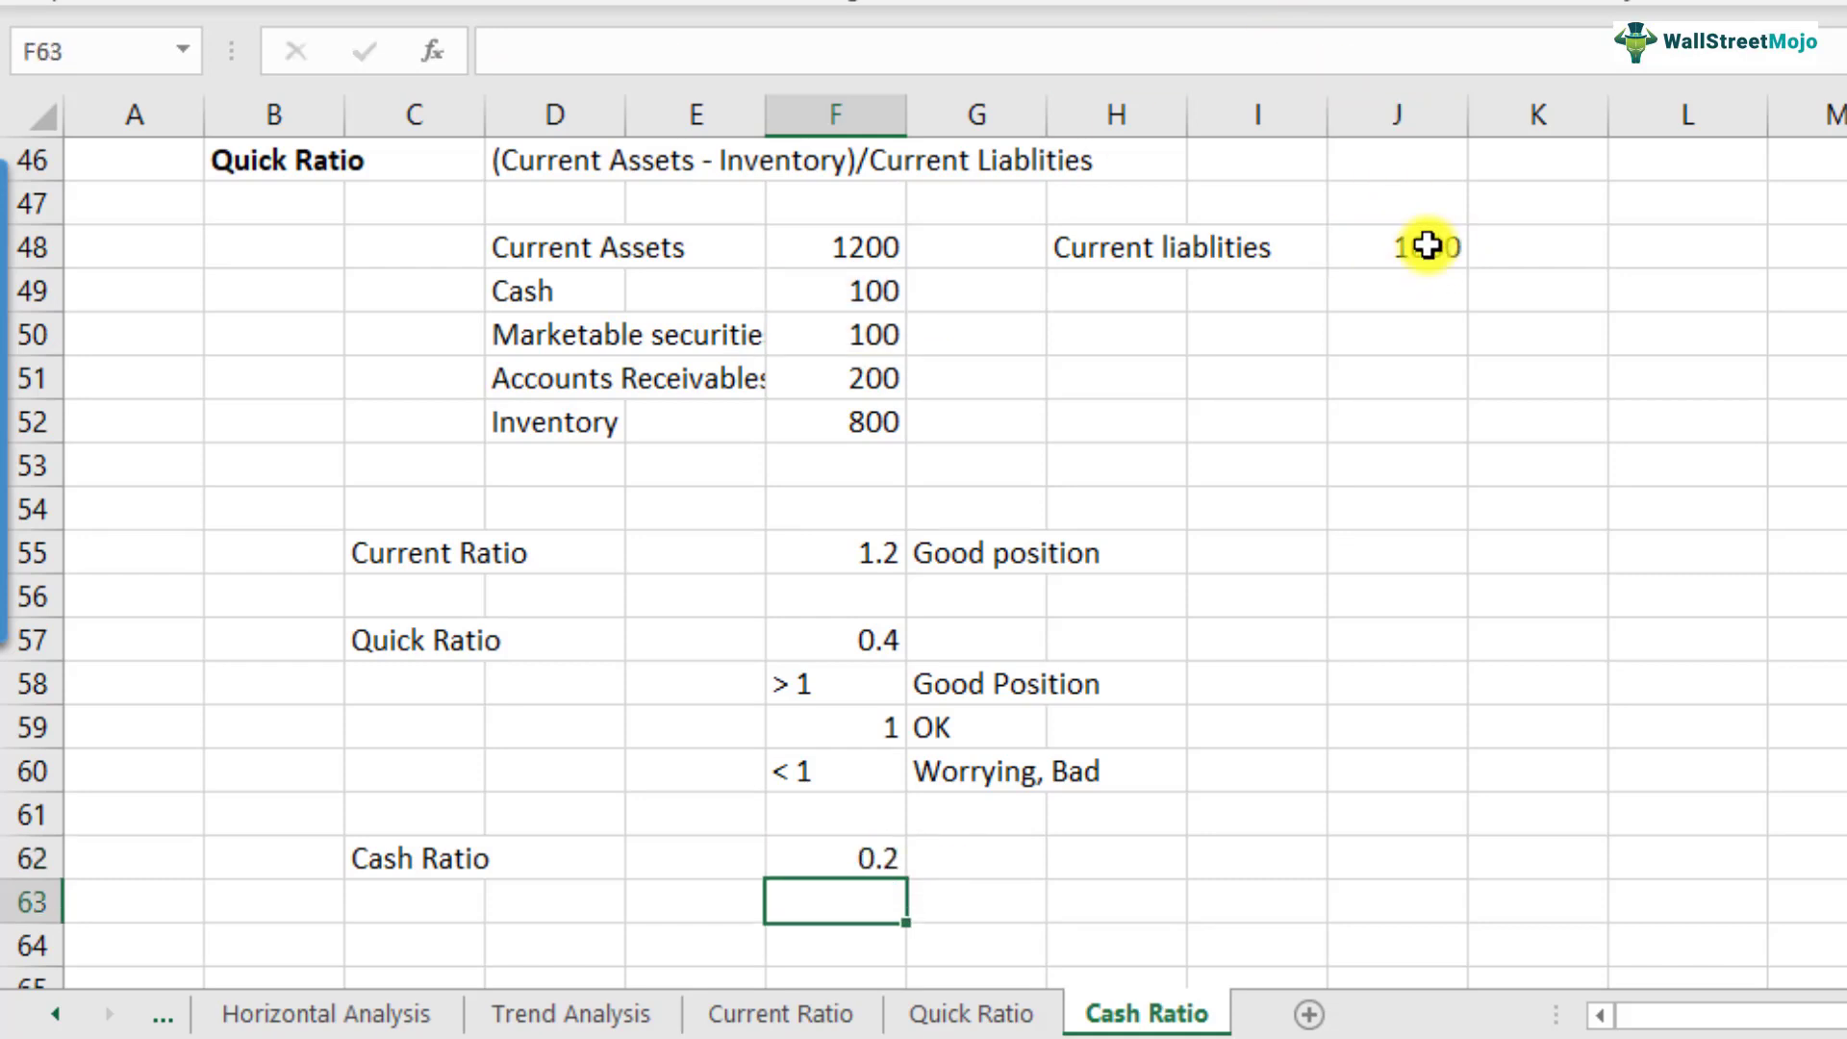
scroll(1052, 673, down, 1)
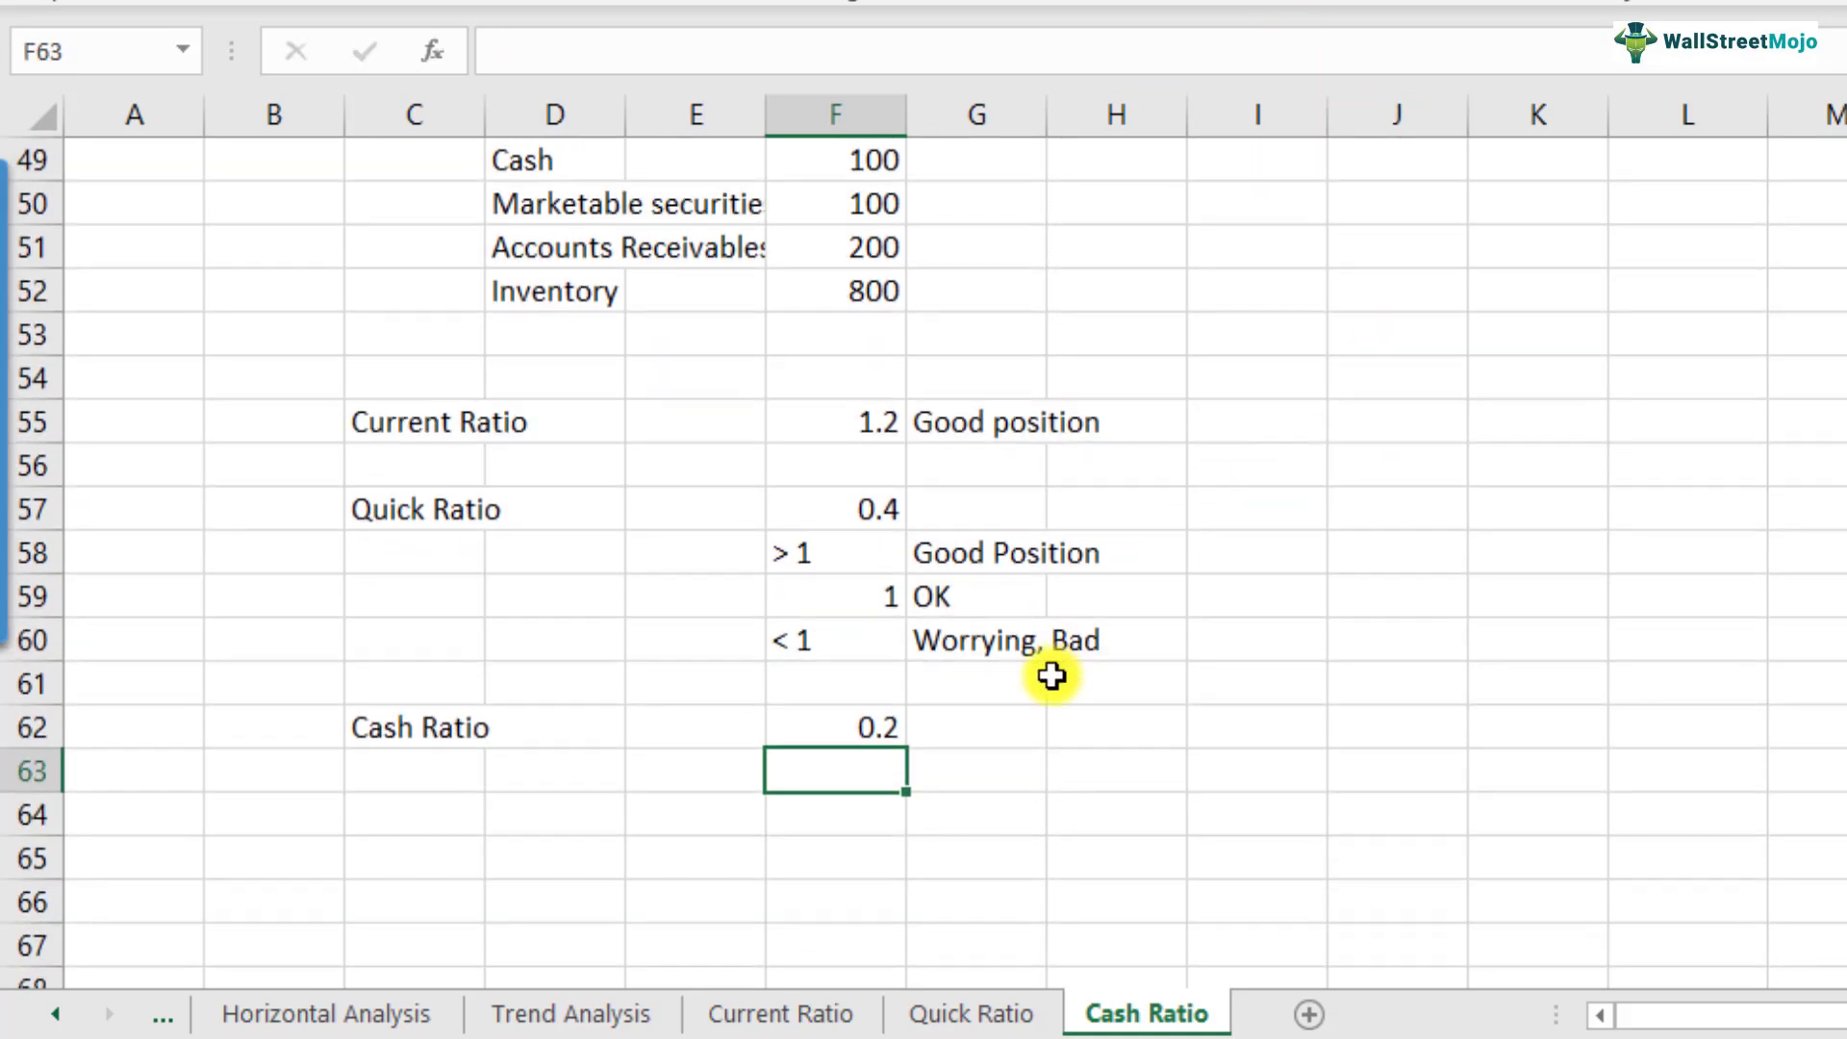
click(817, 730)
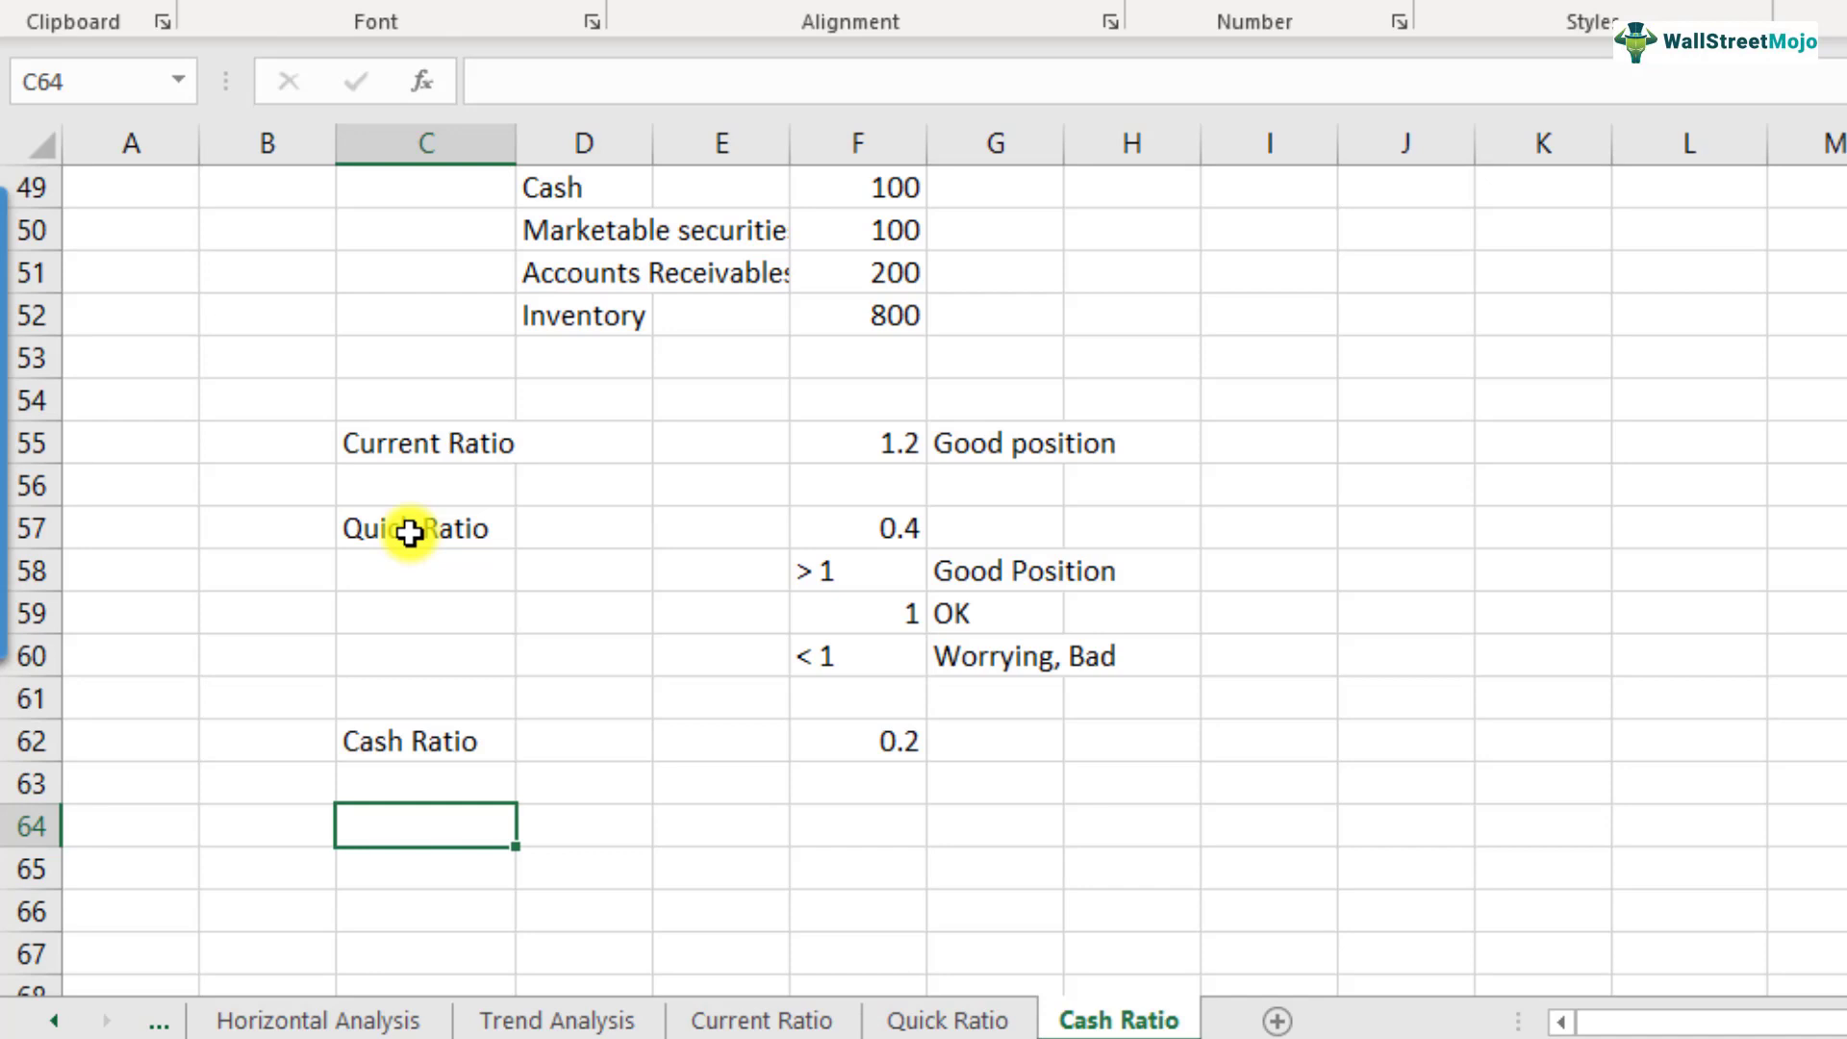
click(888, 427)
click(879, 656)
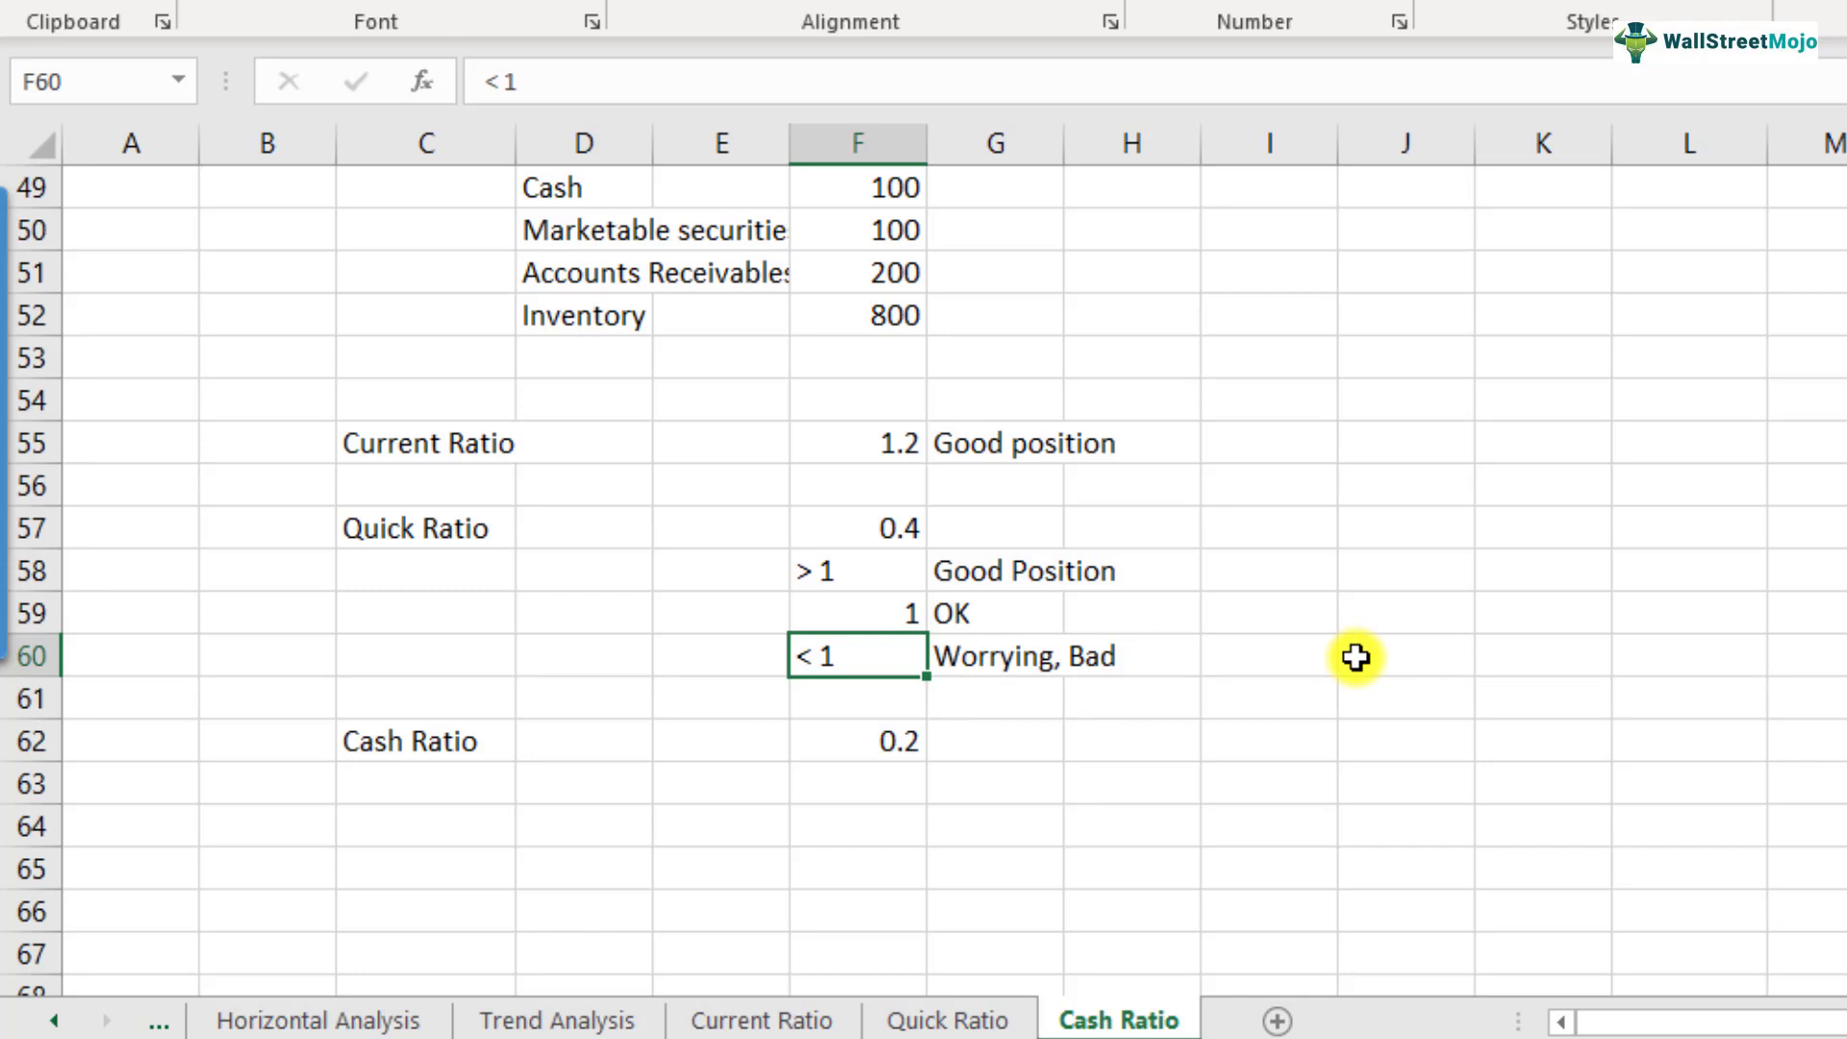
click(433, 742)
click(886, 749)
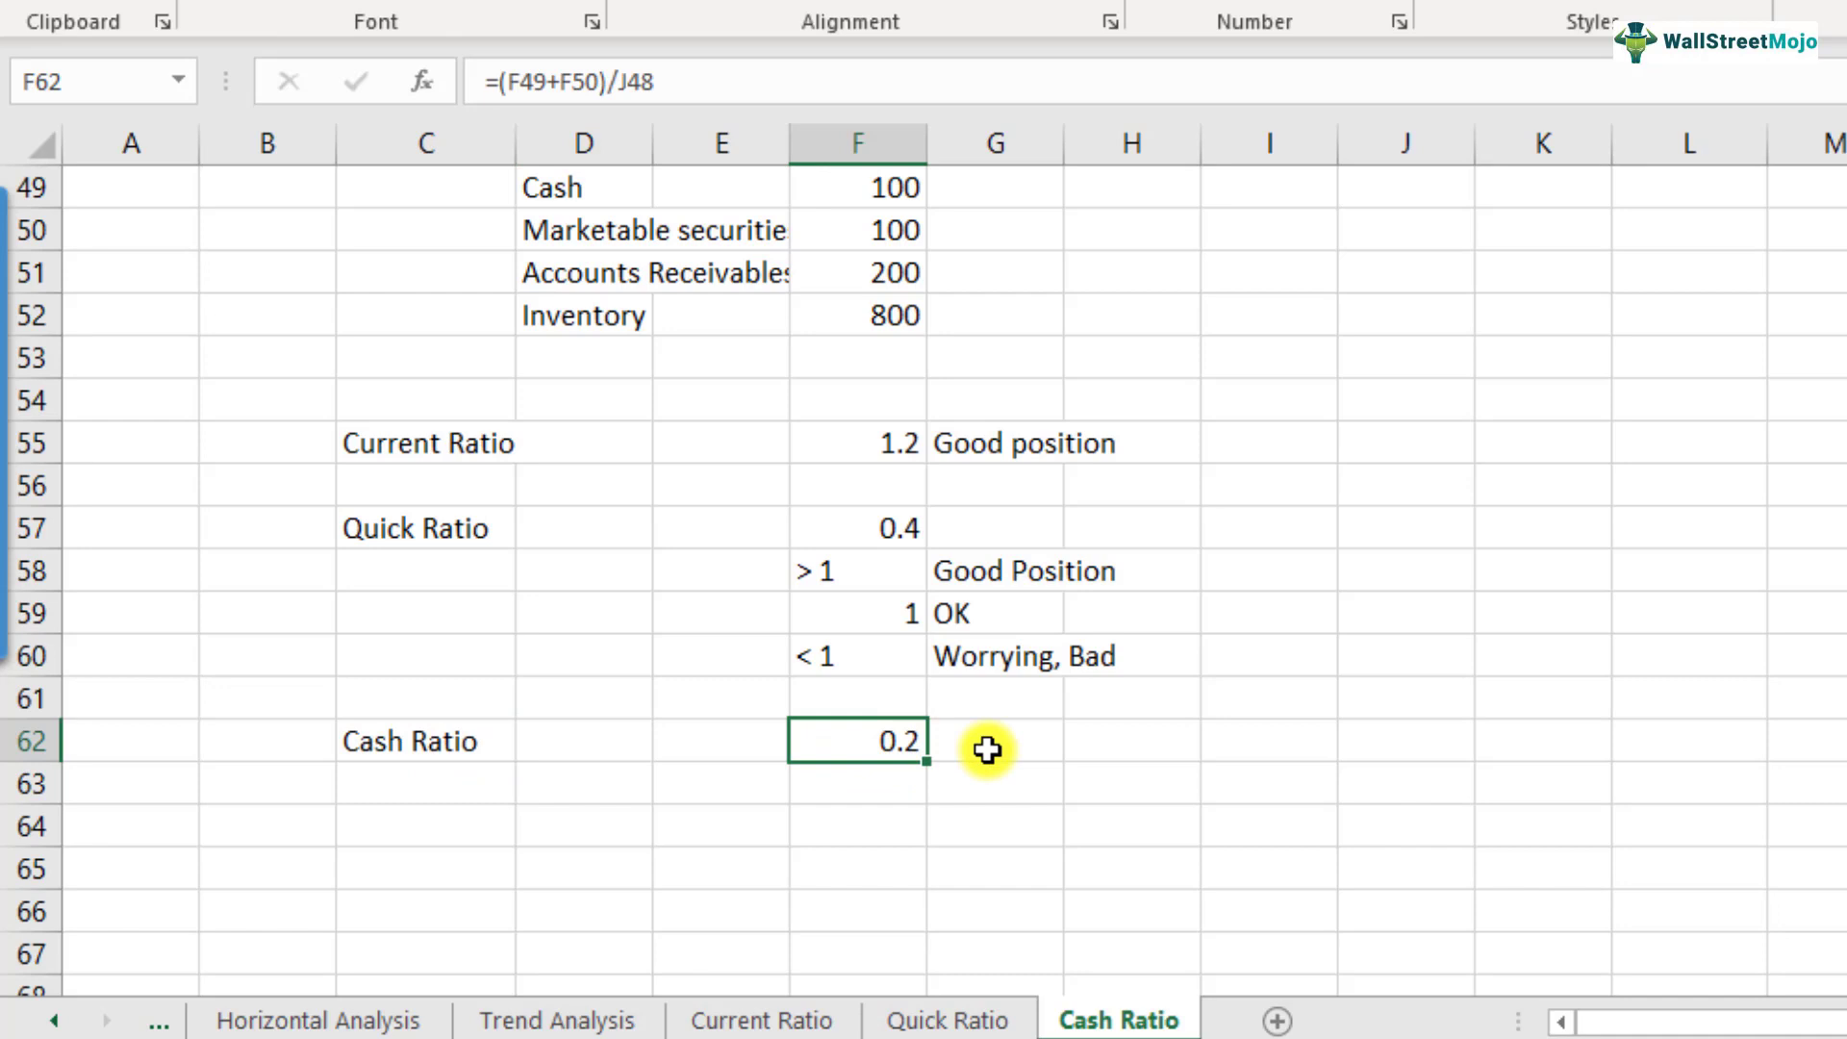
click(1011, 751)
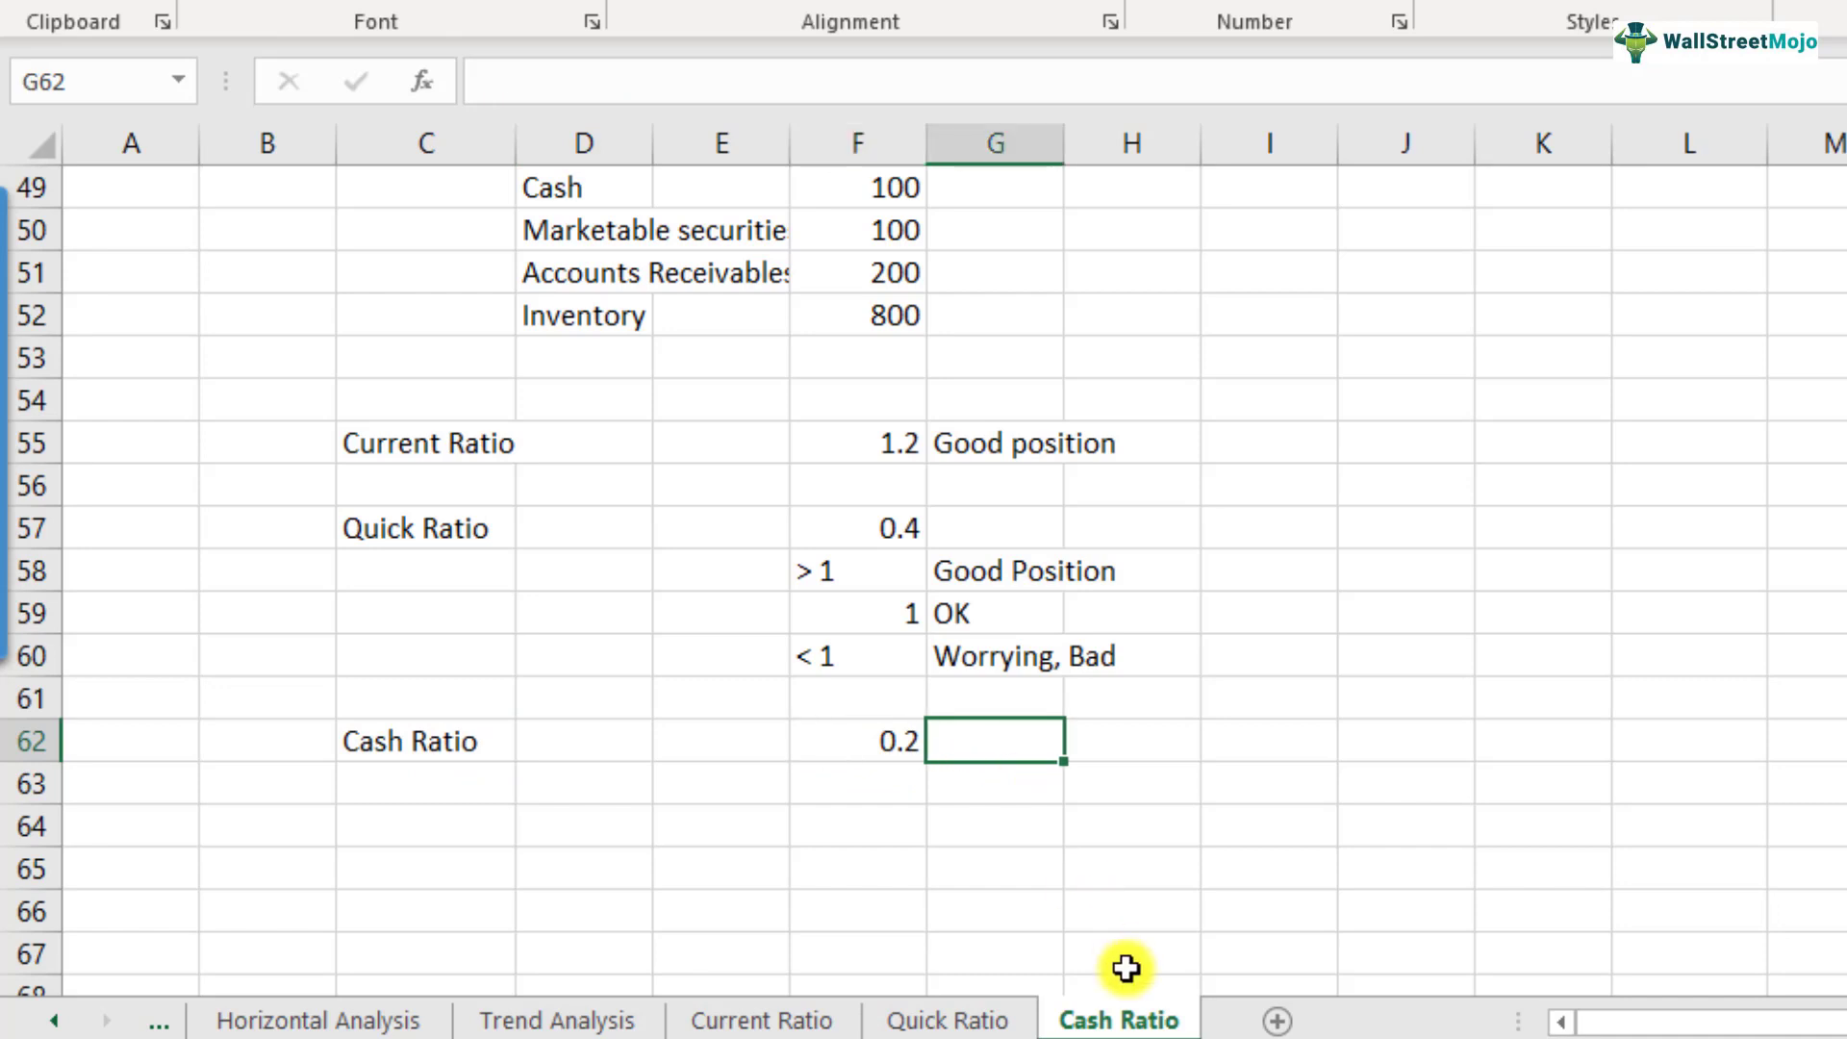
Step: Type 'Cash RAtio' in C64 with the threshold '> 1' beside it
click(438, 825)
text(Cash RAtio)
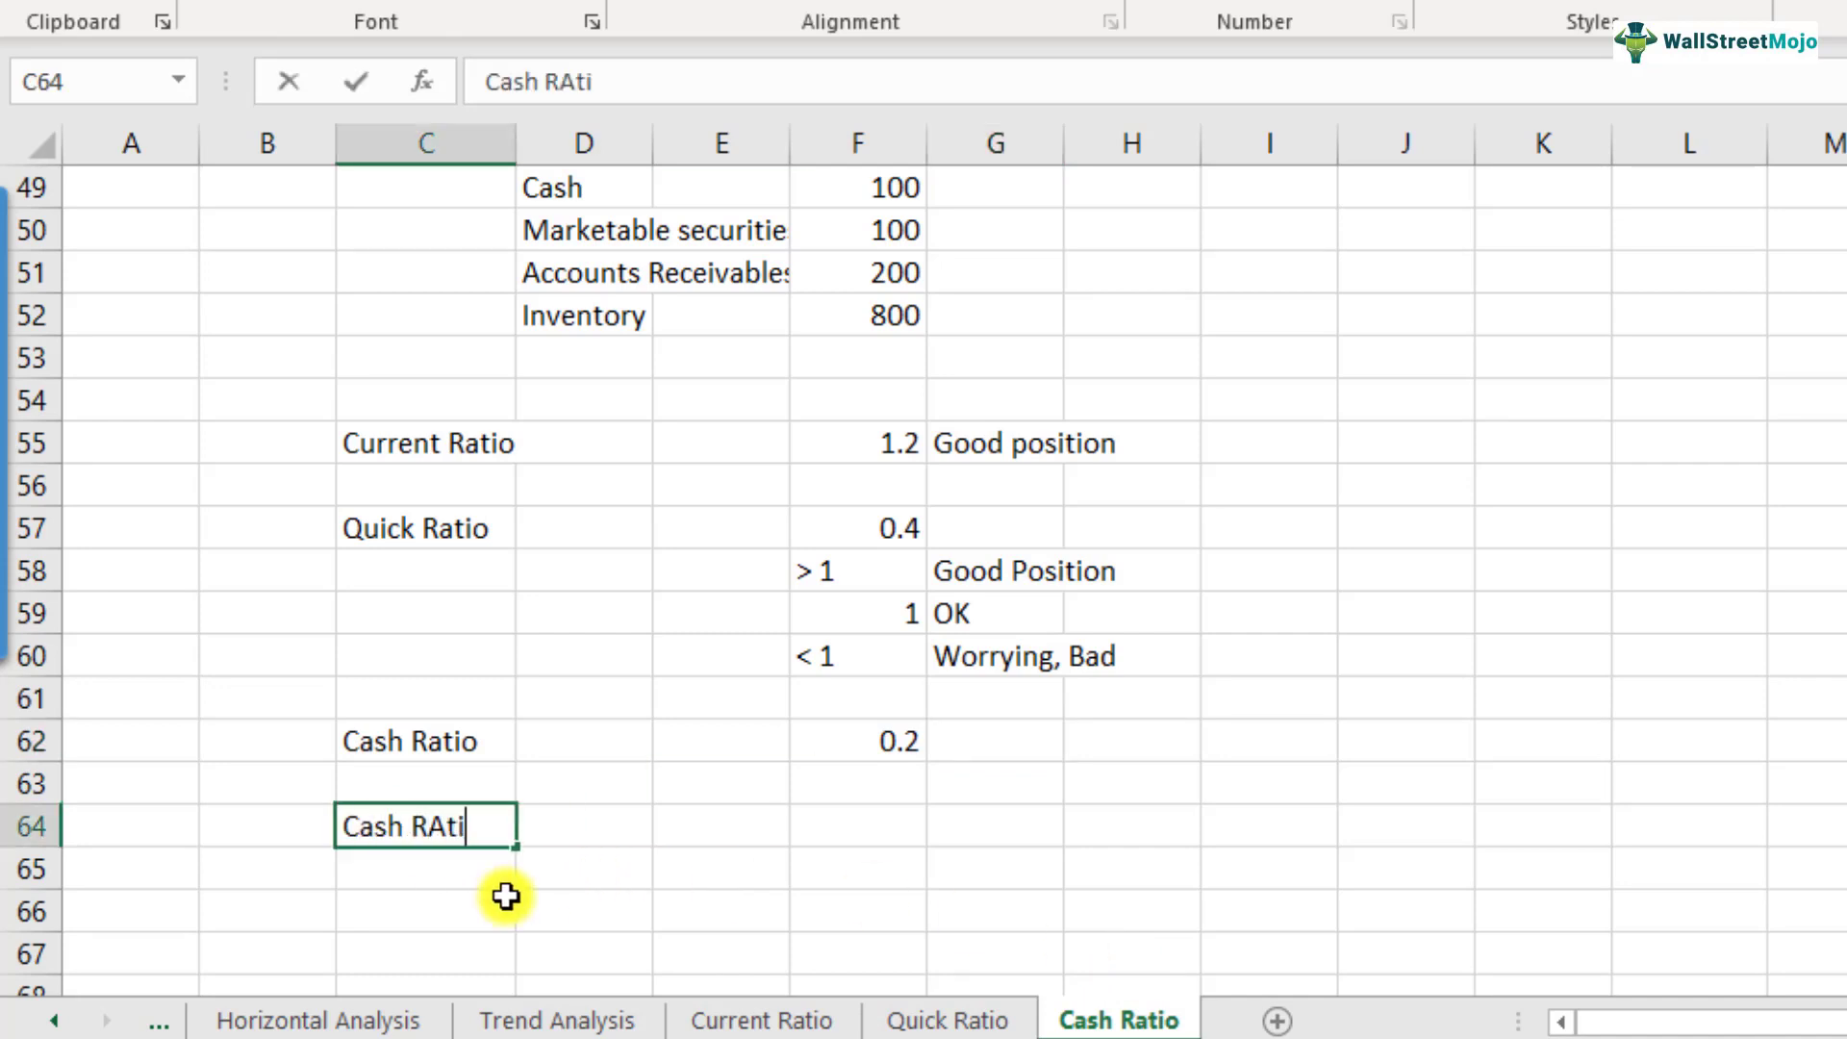
key(Return)
key(Up)
key(Right)
text(> 1)
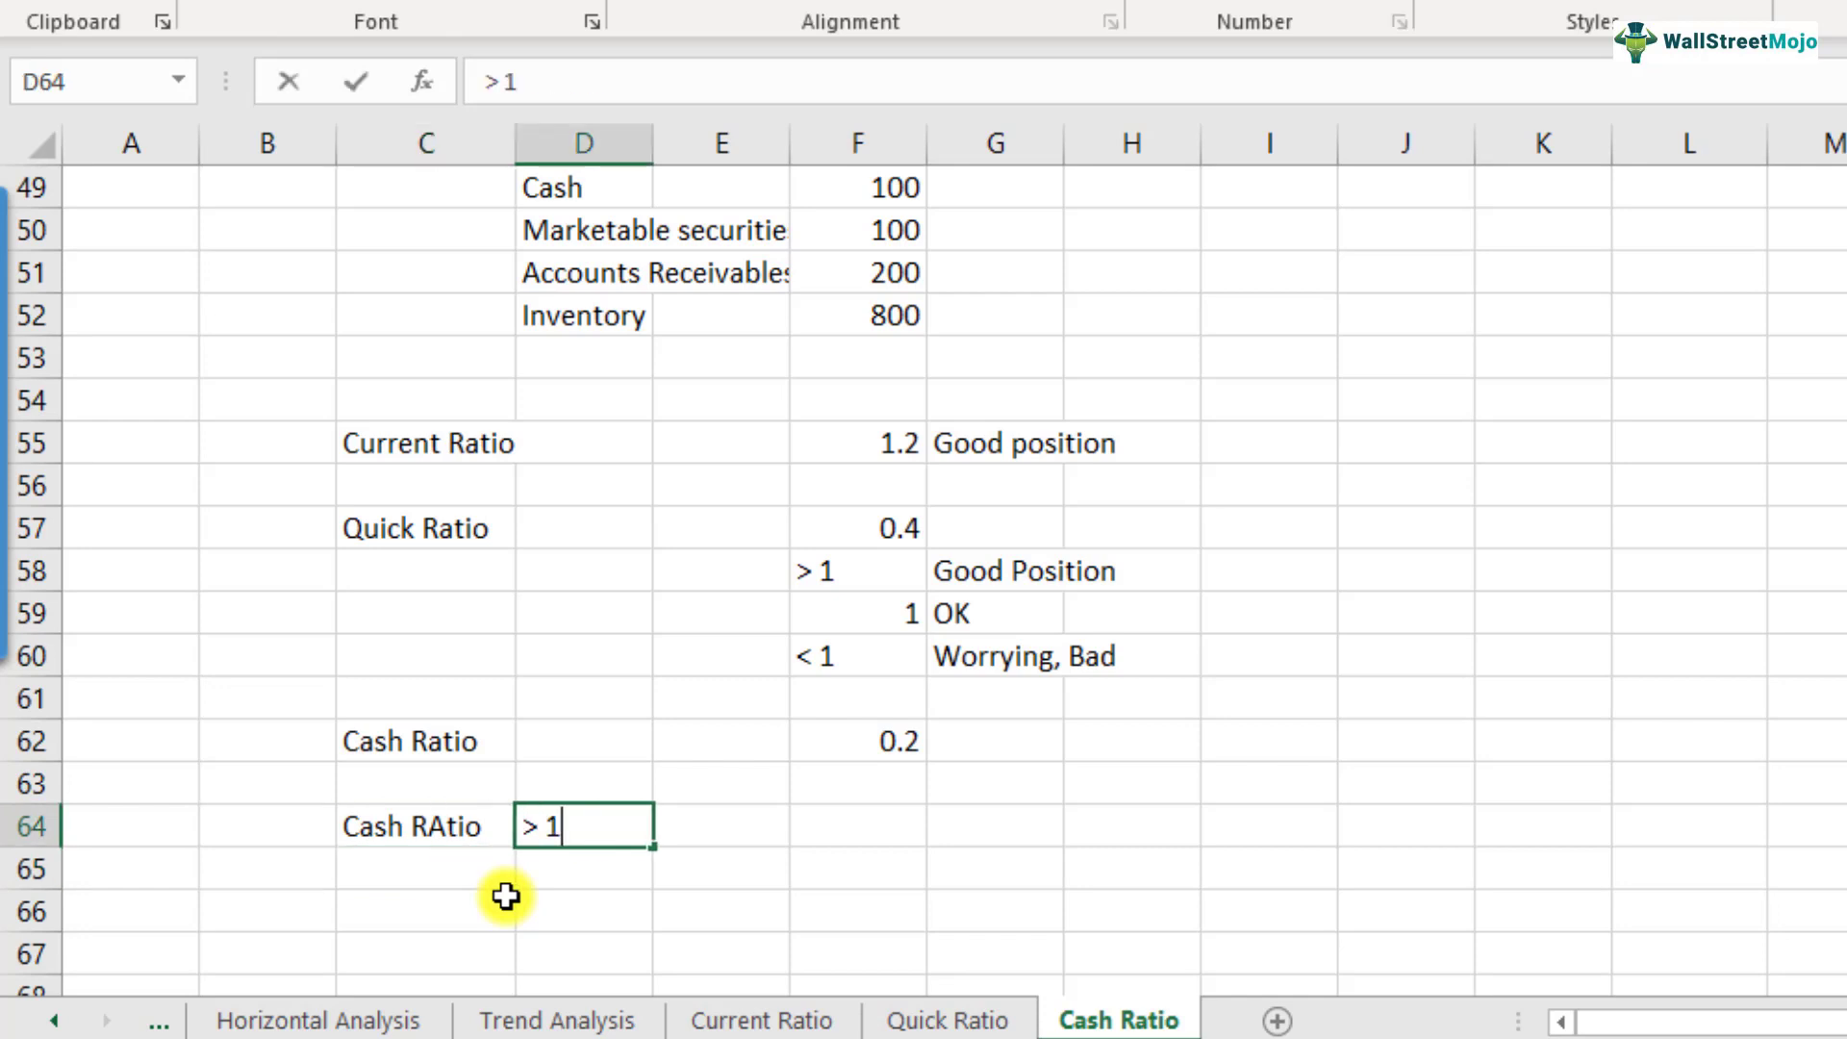
key(Return)
Step: Add the note 'liquidity point of view - GREAT' next to the threshold
key(Up)
key(Left)
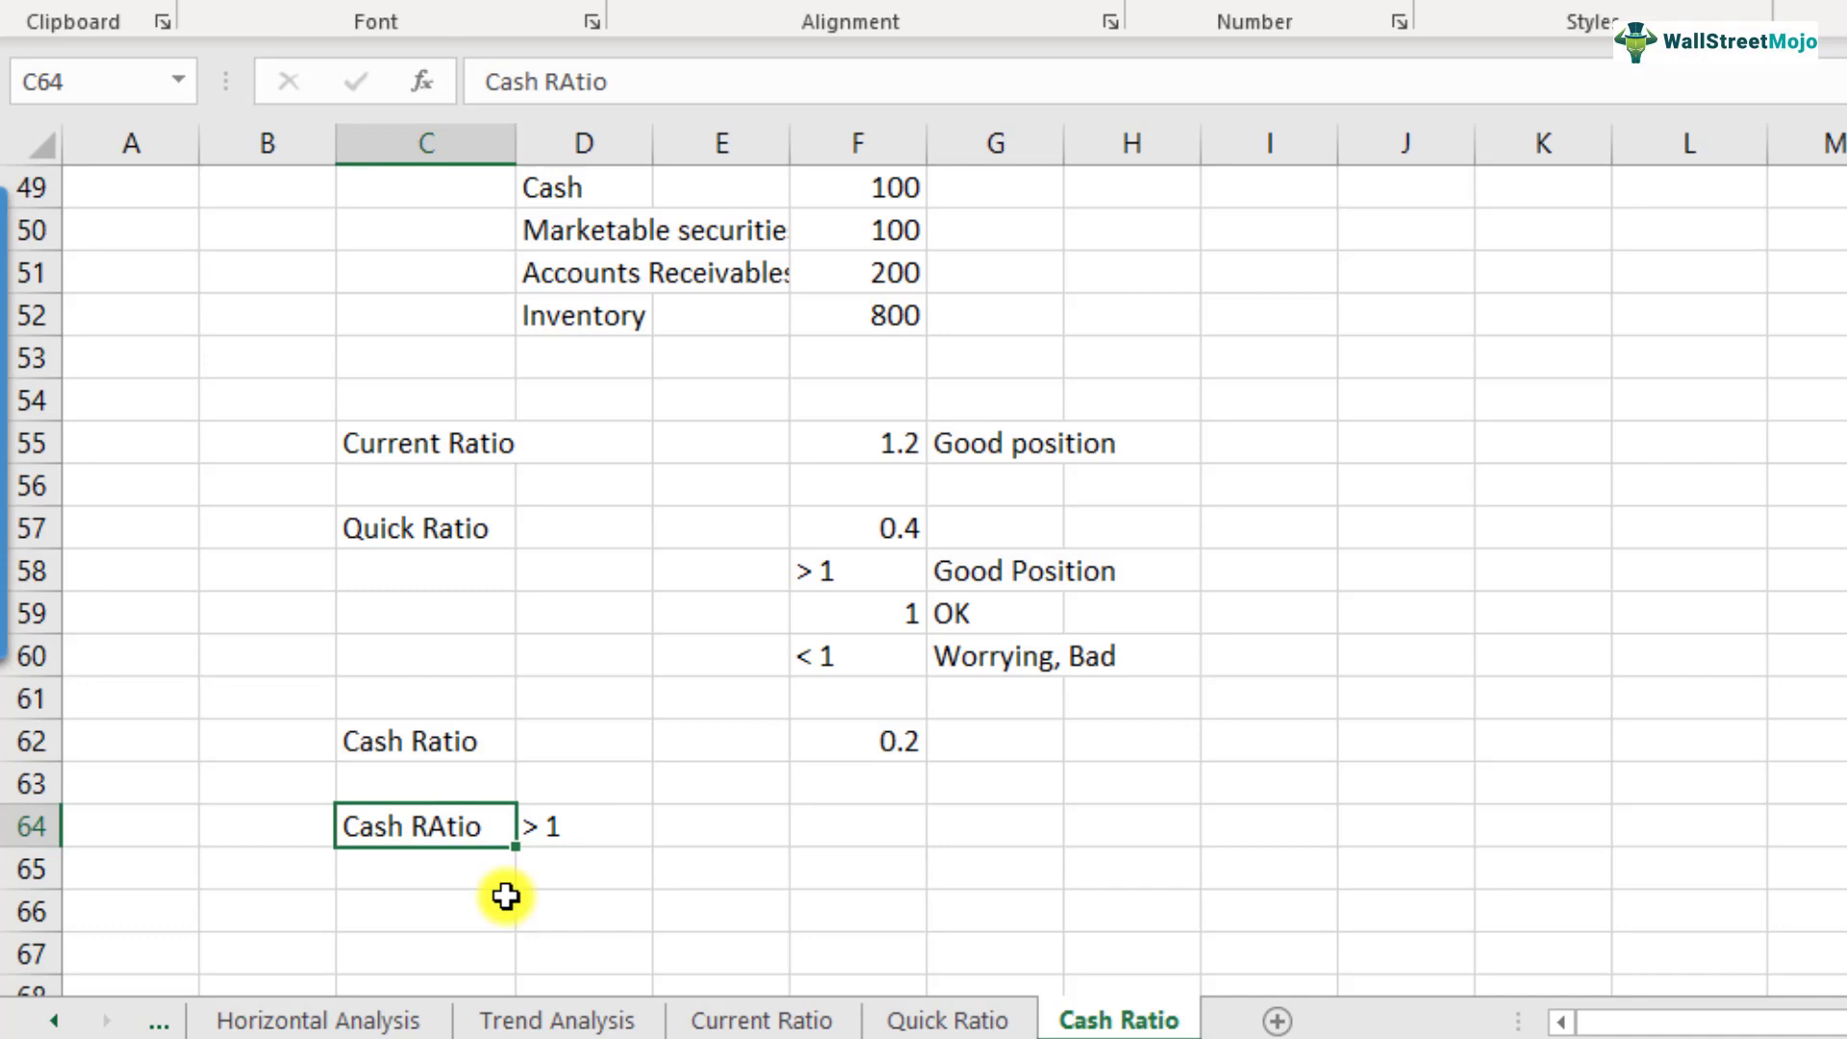
key(Right)
key(Right)
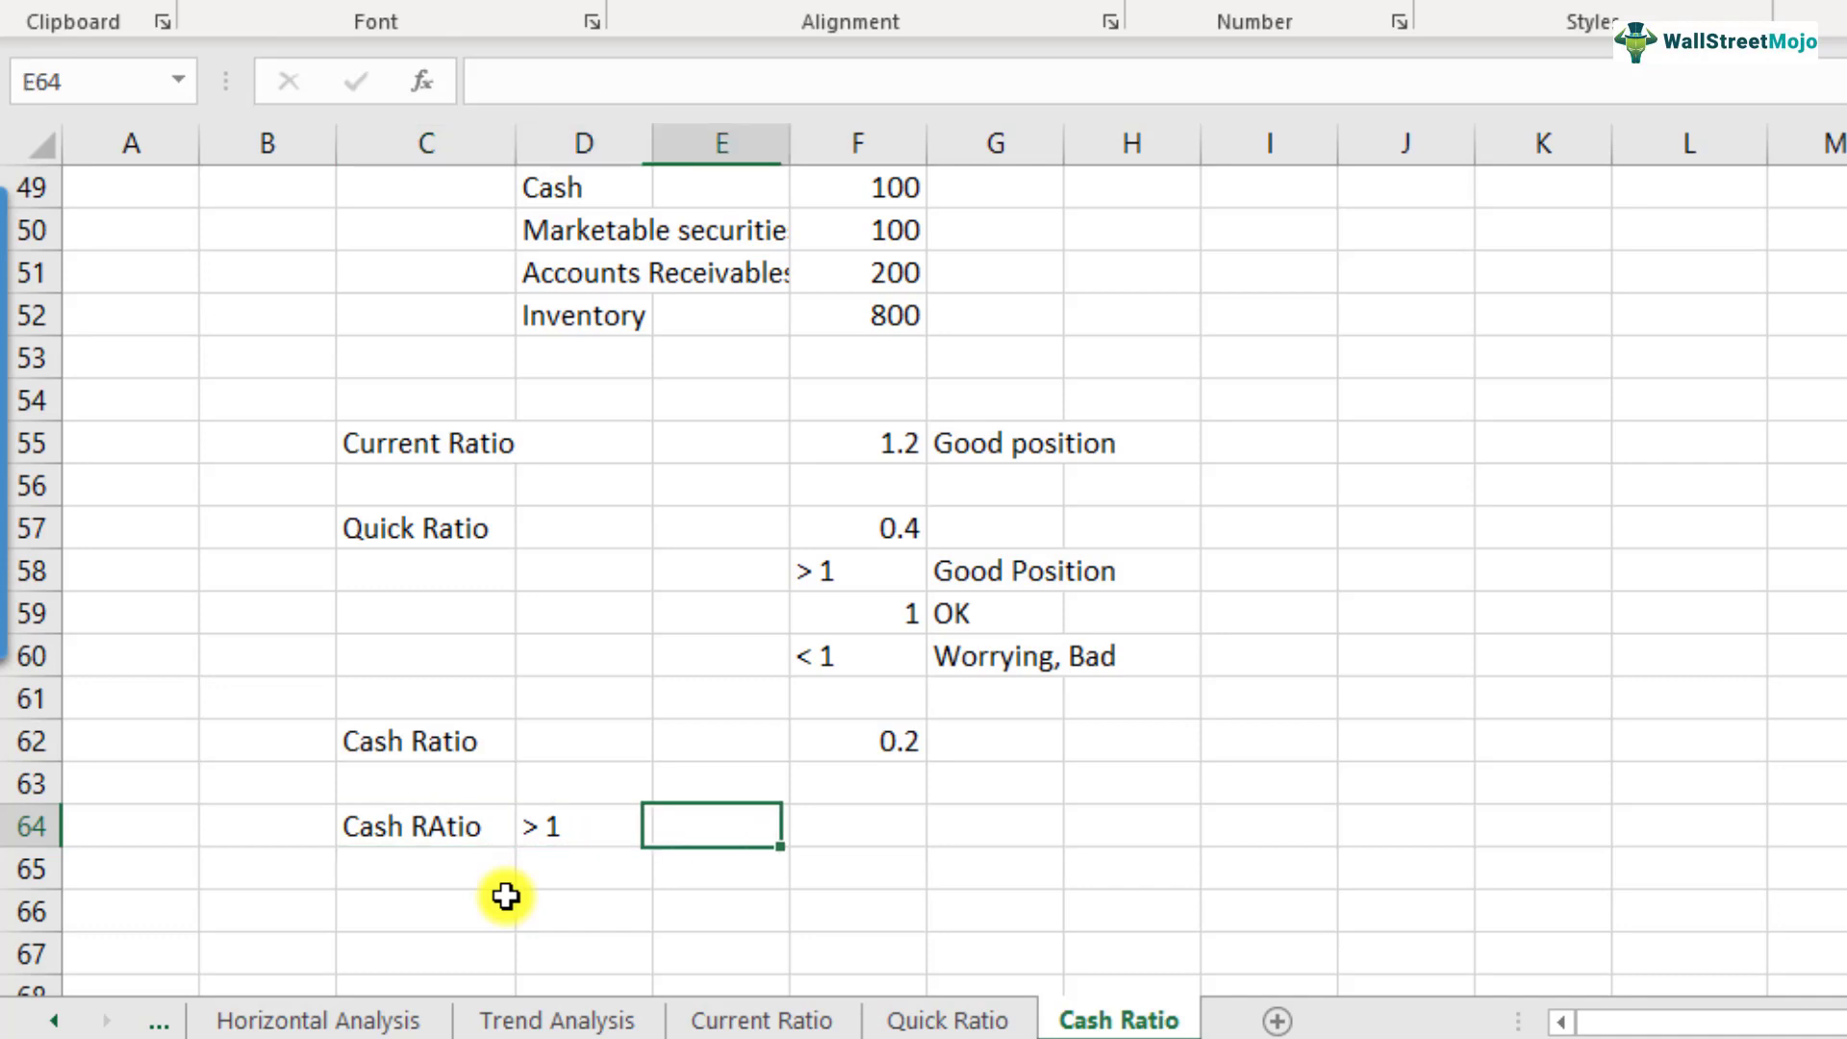
text(liquidity)
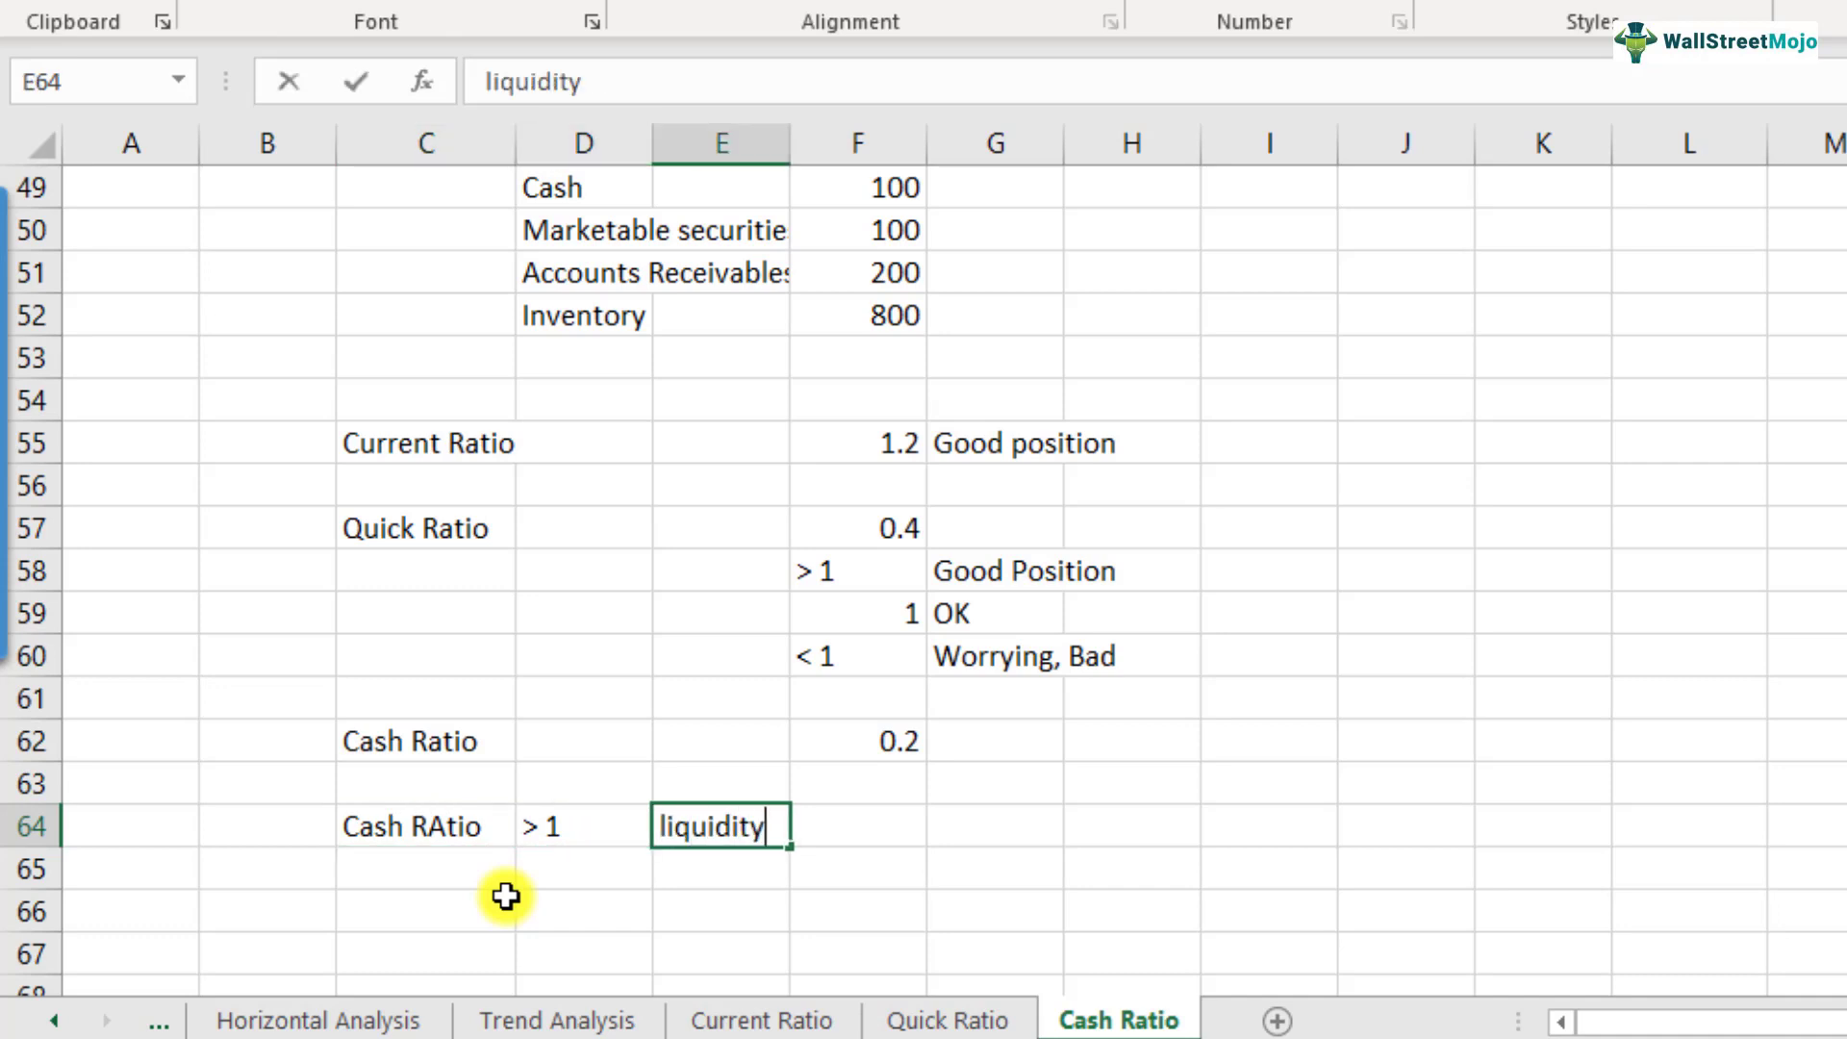
text( point of view - GREAT)
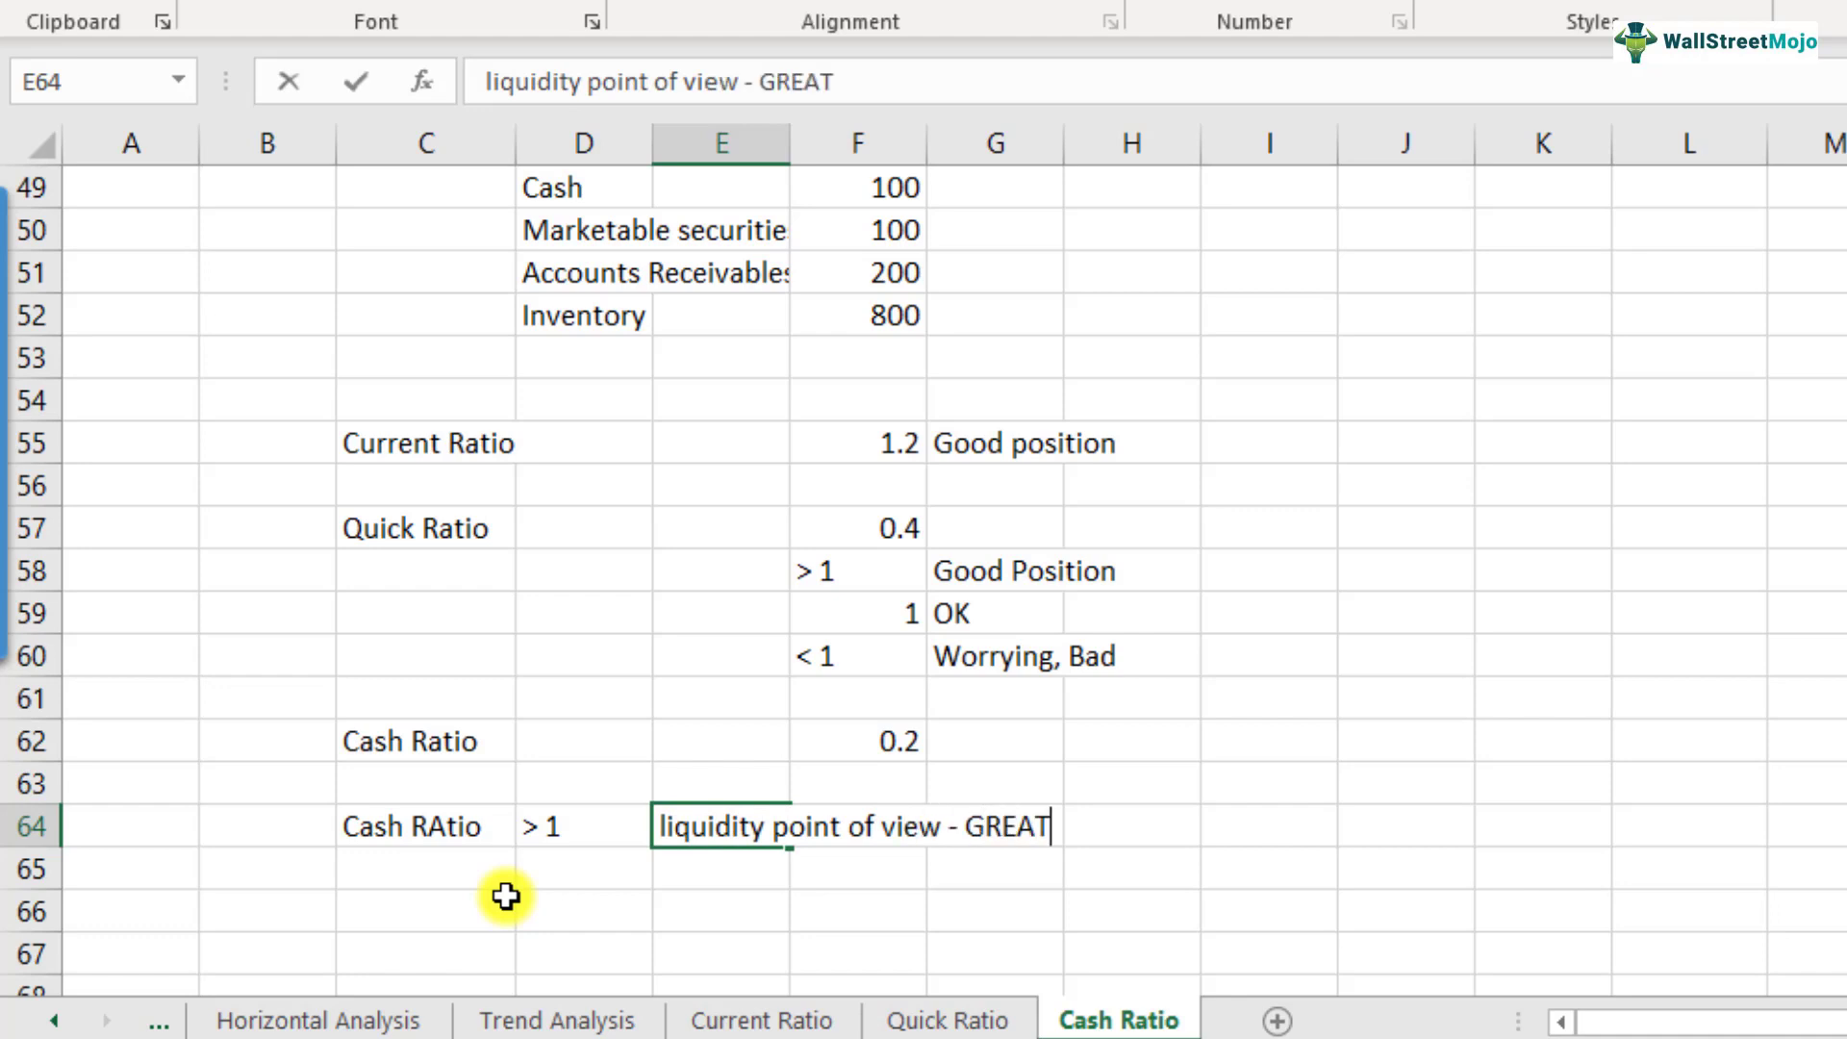
key(Return)
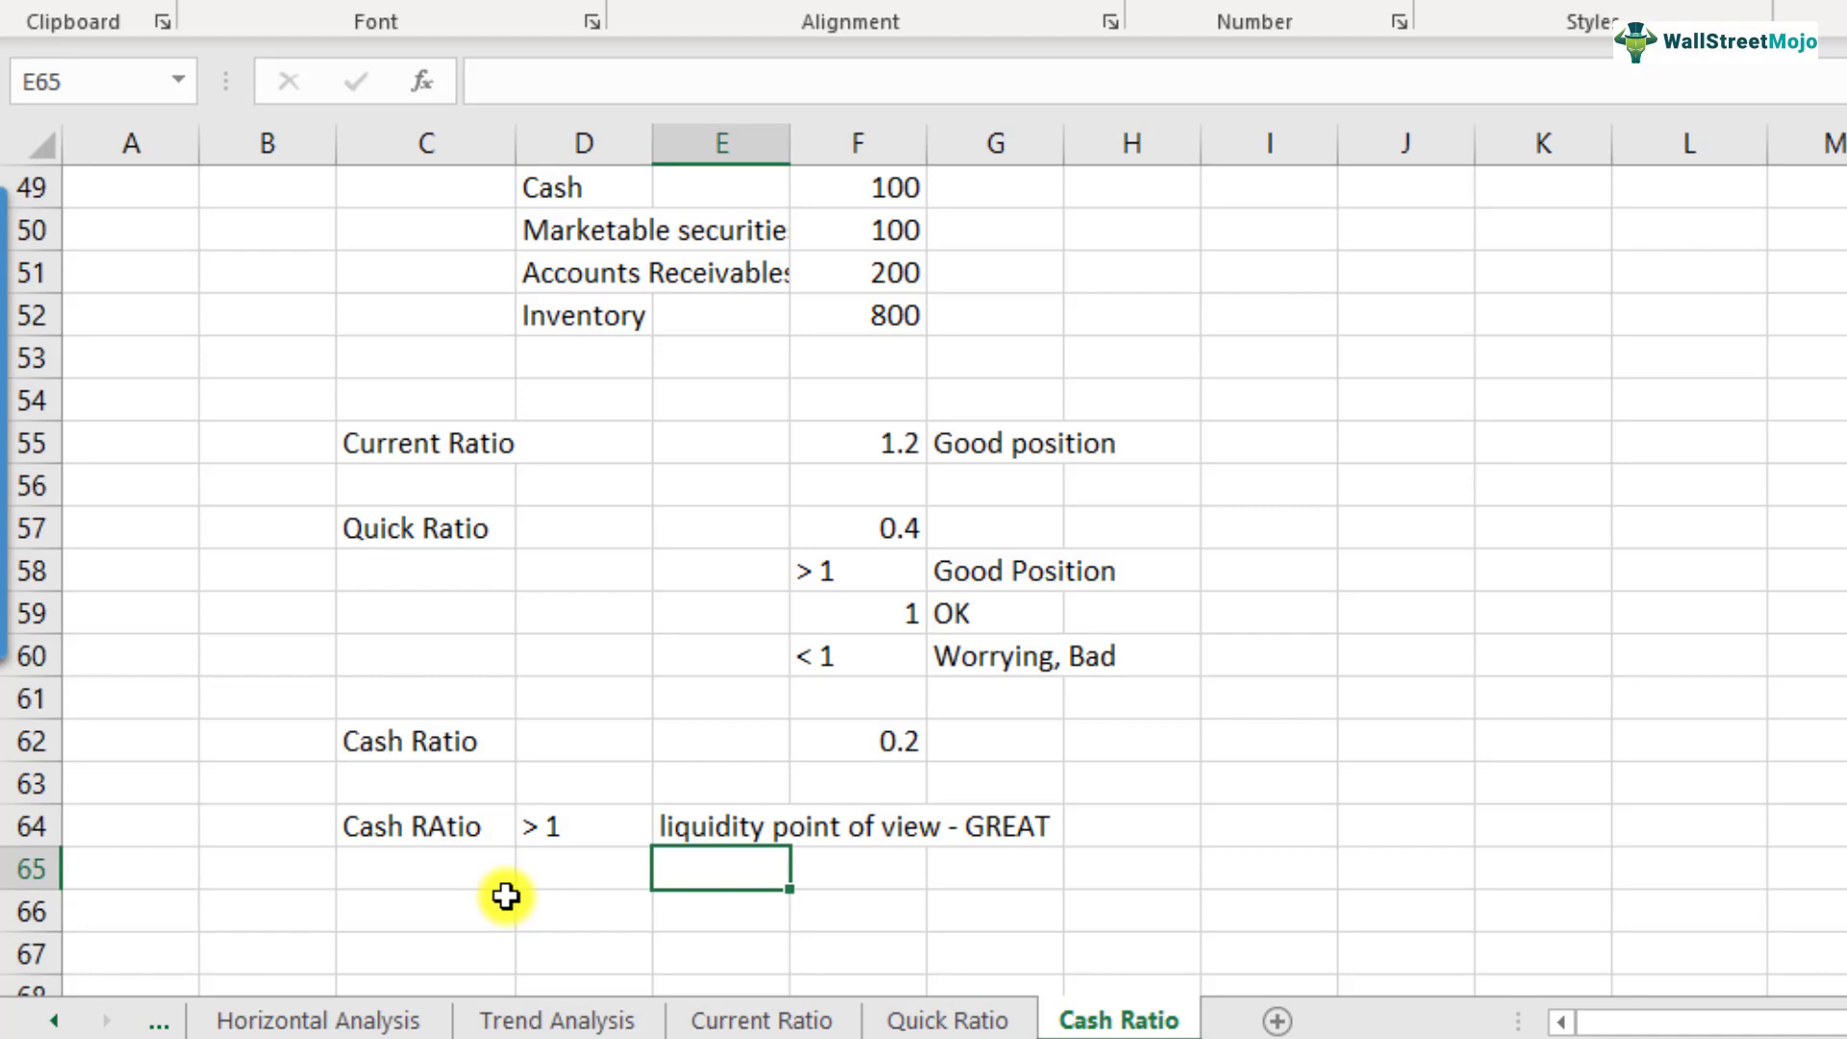
Step: Start a second note, 'Growth poitn of view', in E66
click(506, 896)
key(Right)
text(Grow)
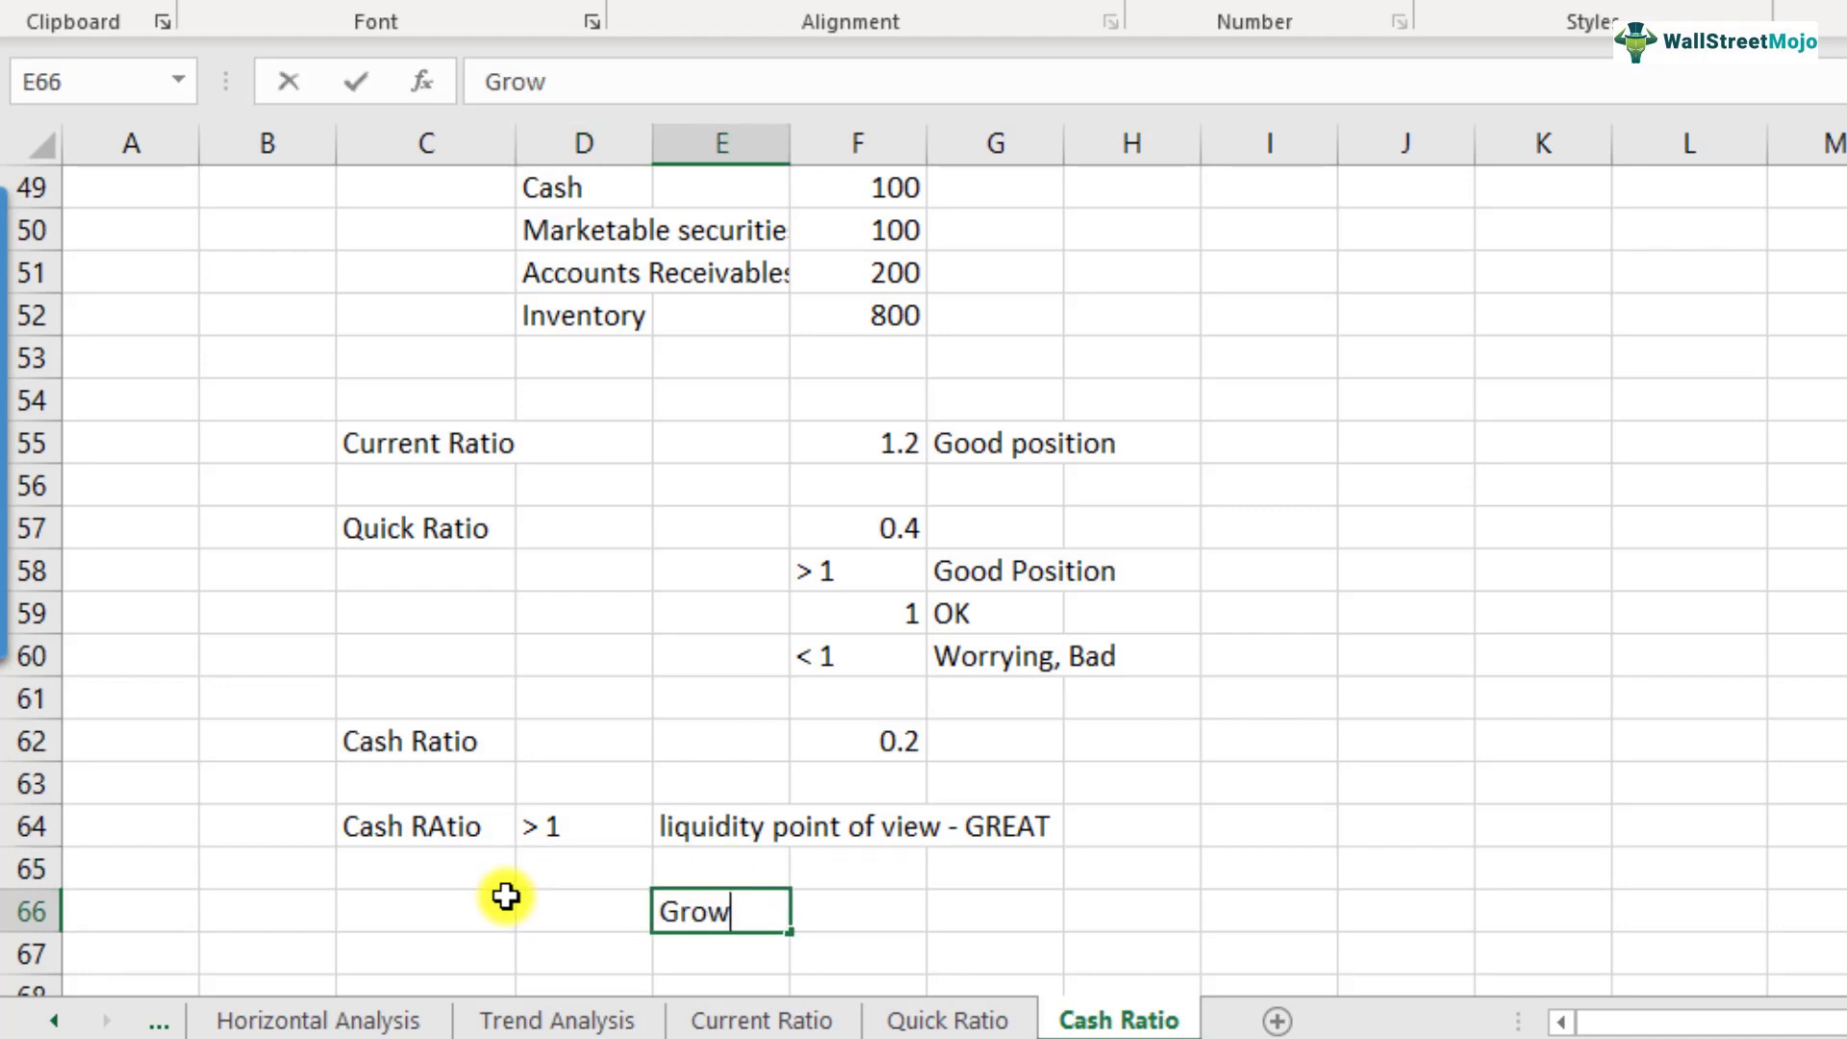
text(th poitn of view)
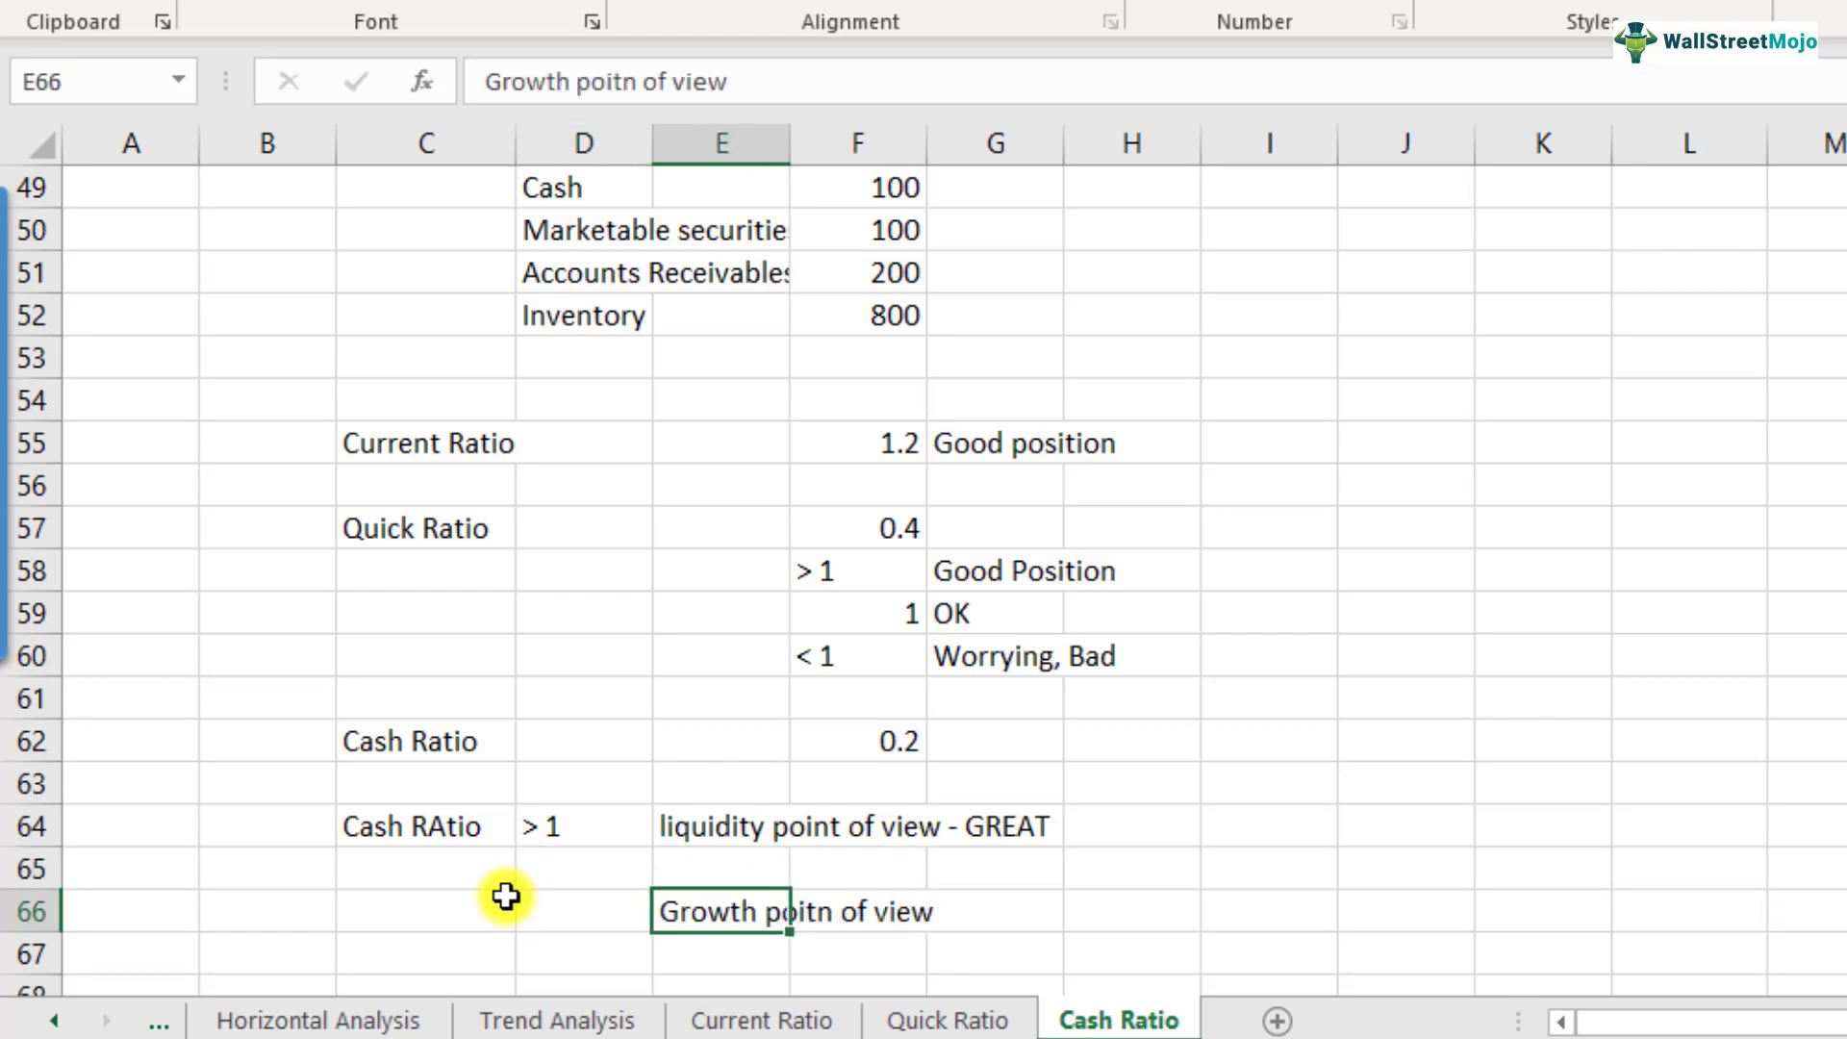
key(Return)
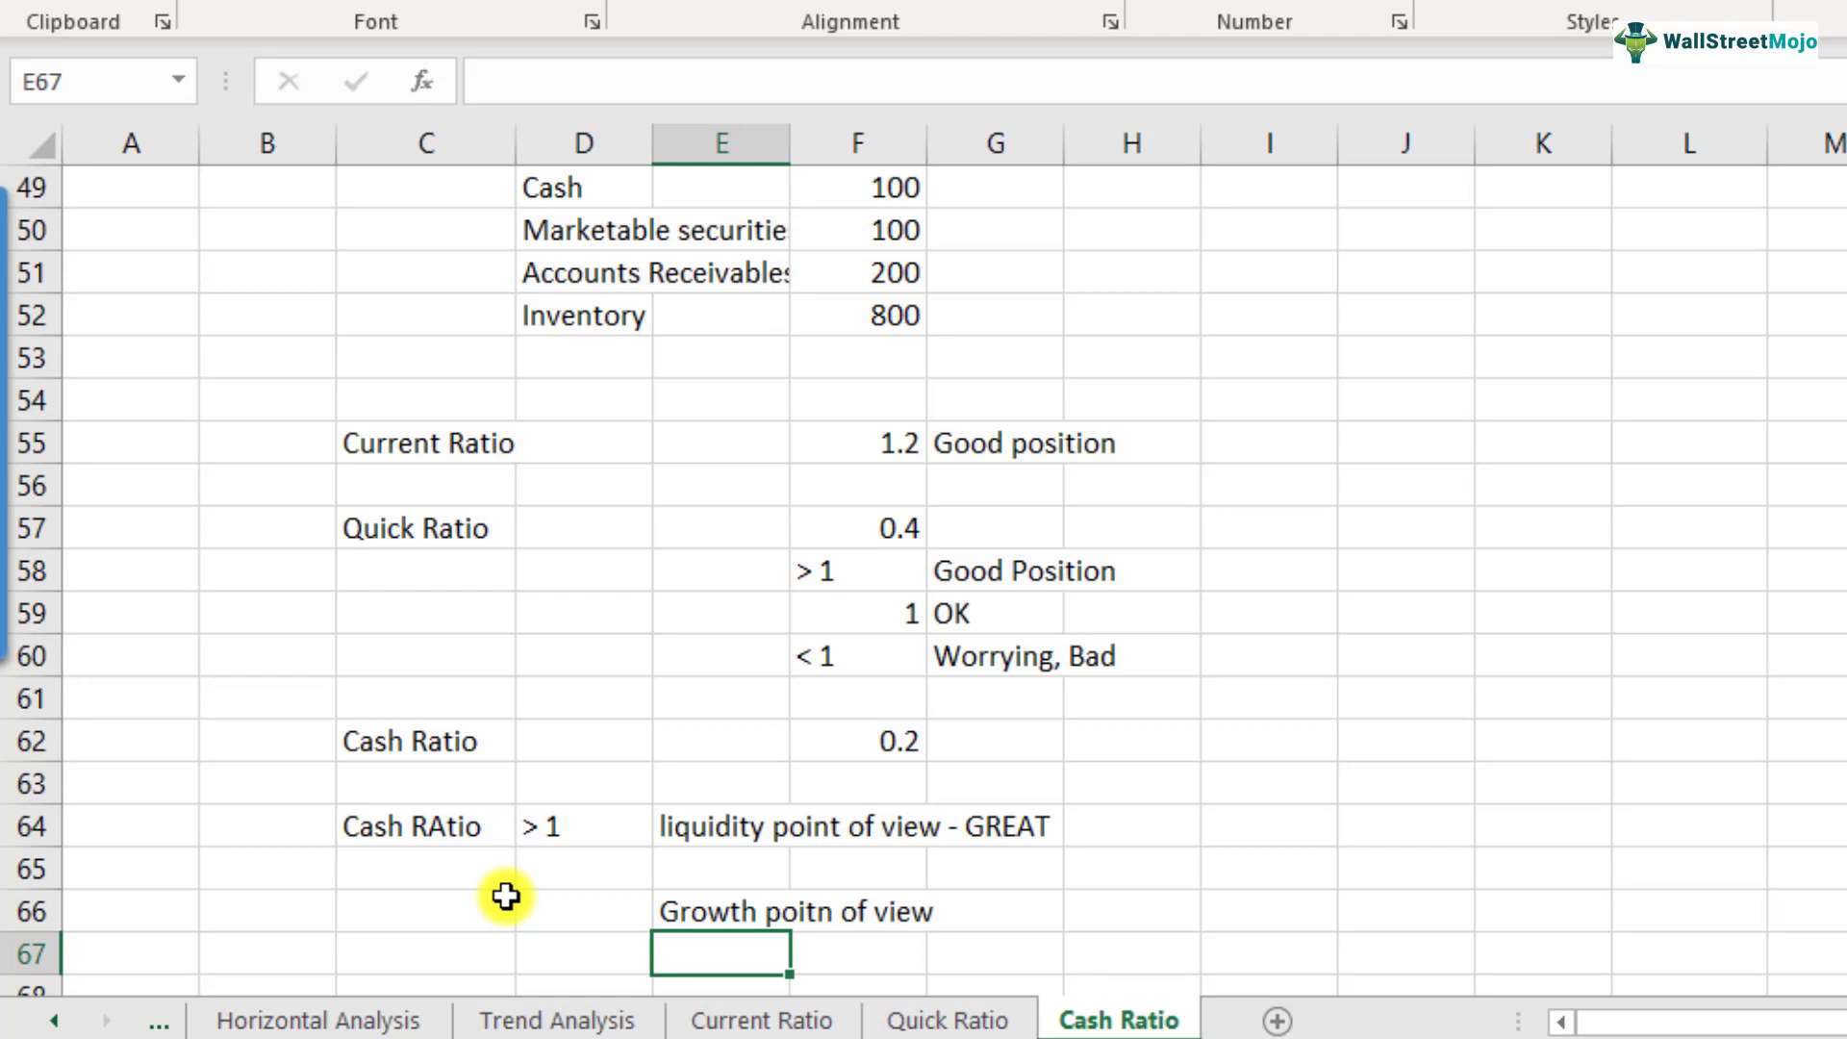
Step: Fix the typo so the E66 note reads 'Growth point of view'
scroll(506, 896, down, 1)
double_click(760, 784)
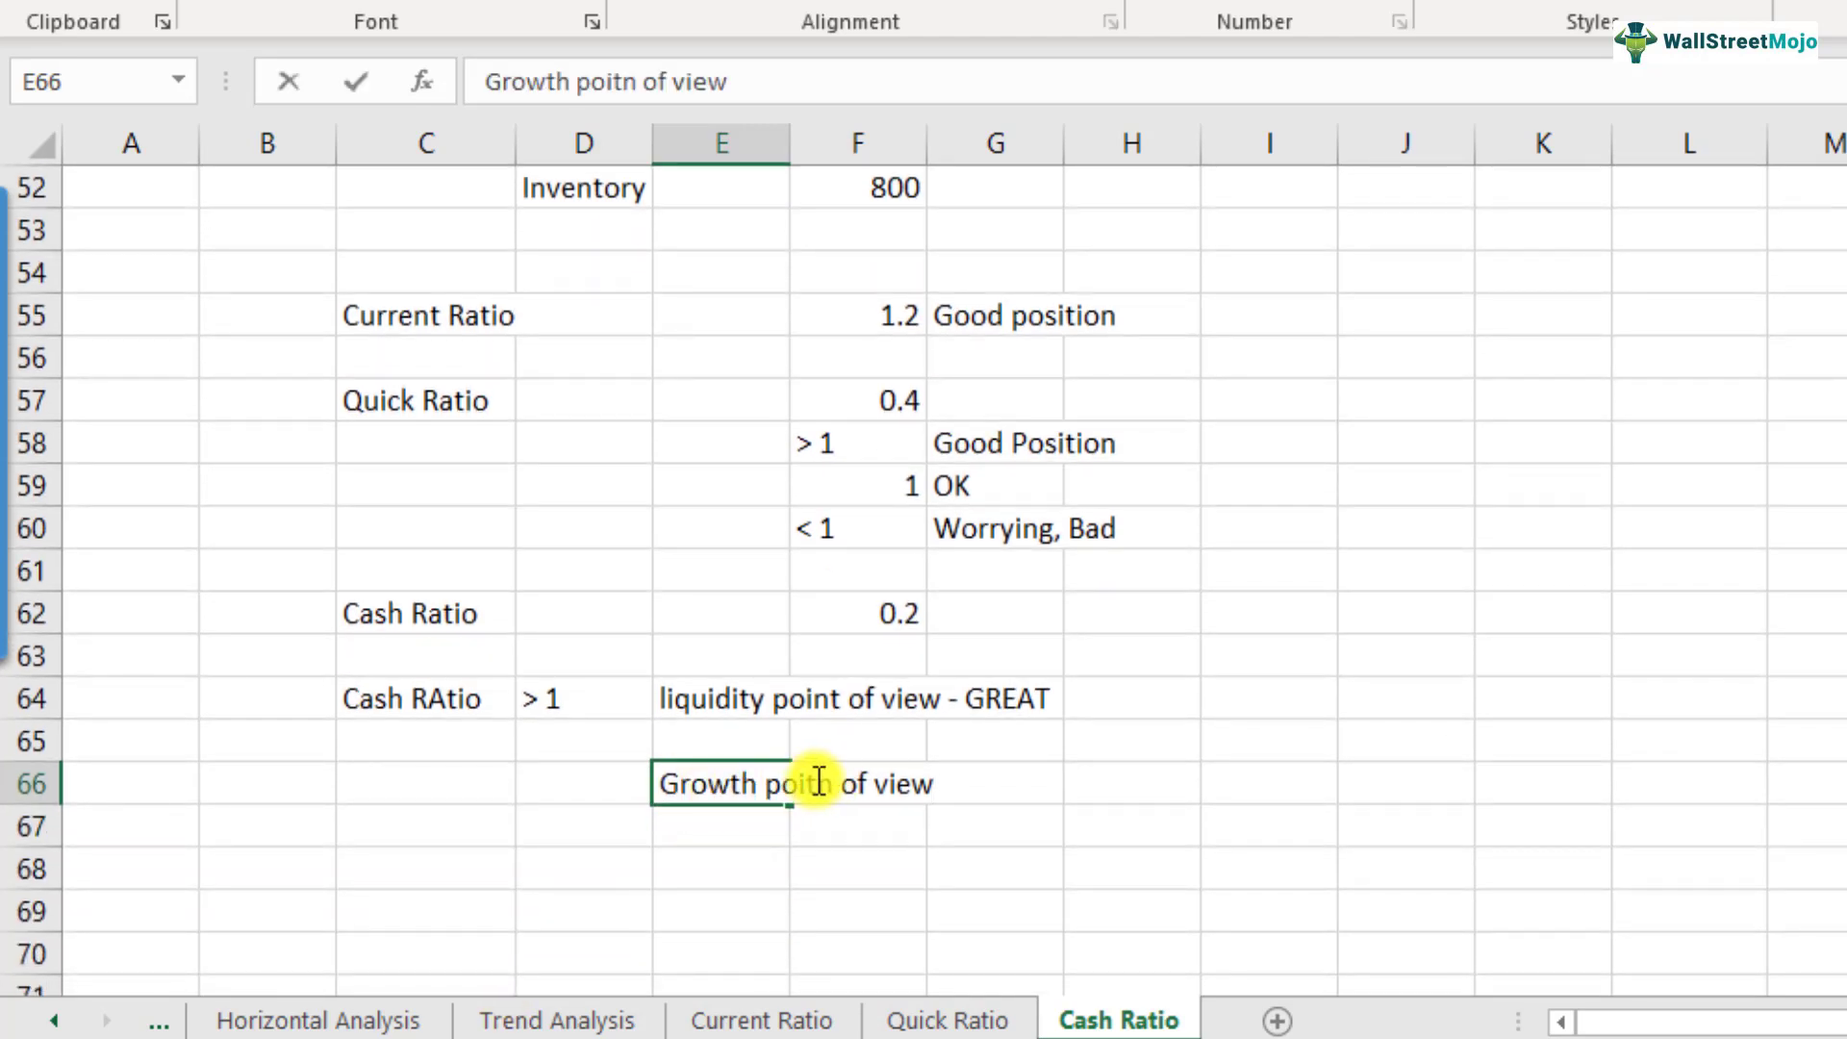
click(818, 781)
key(Delete)
key(Right)
text(t)
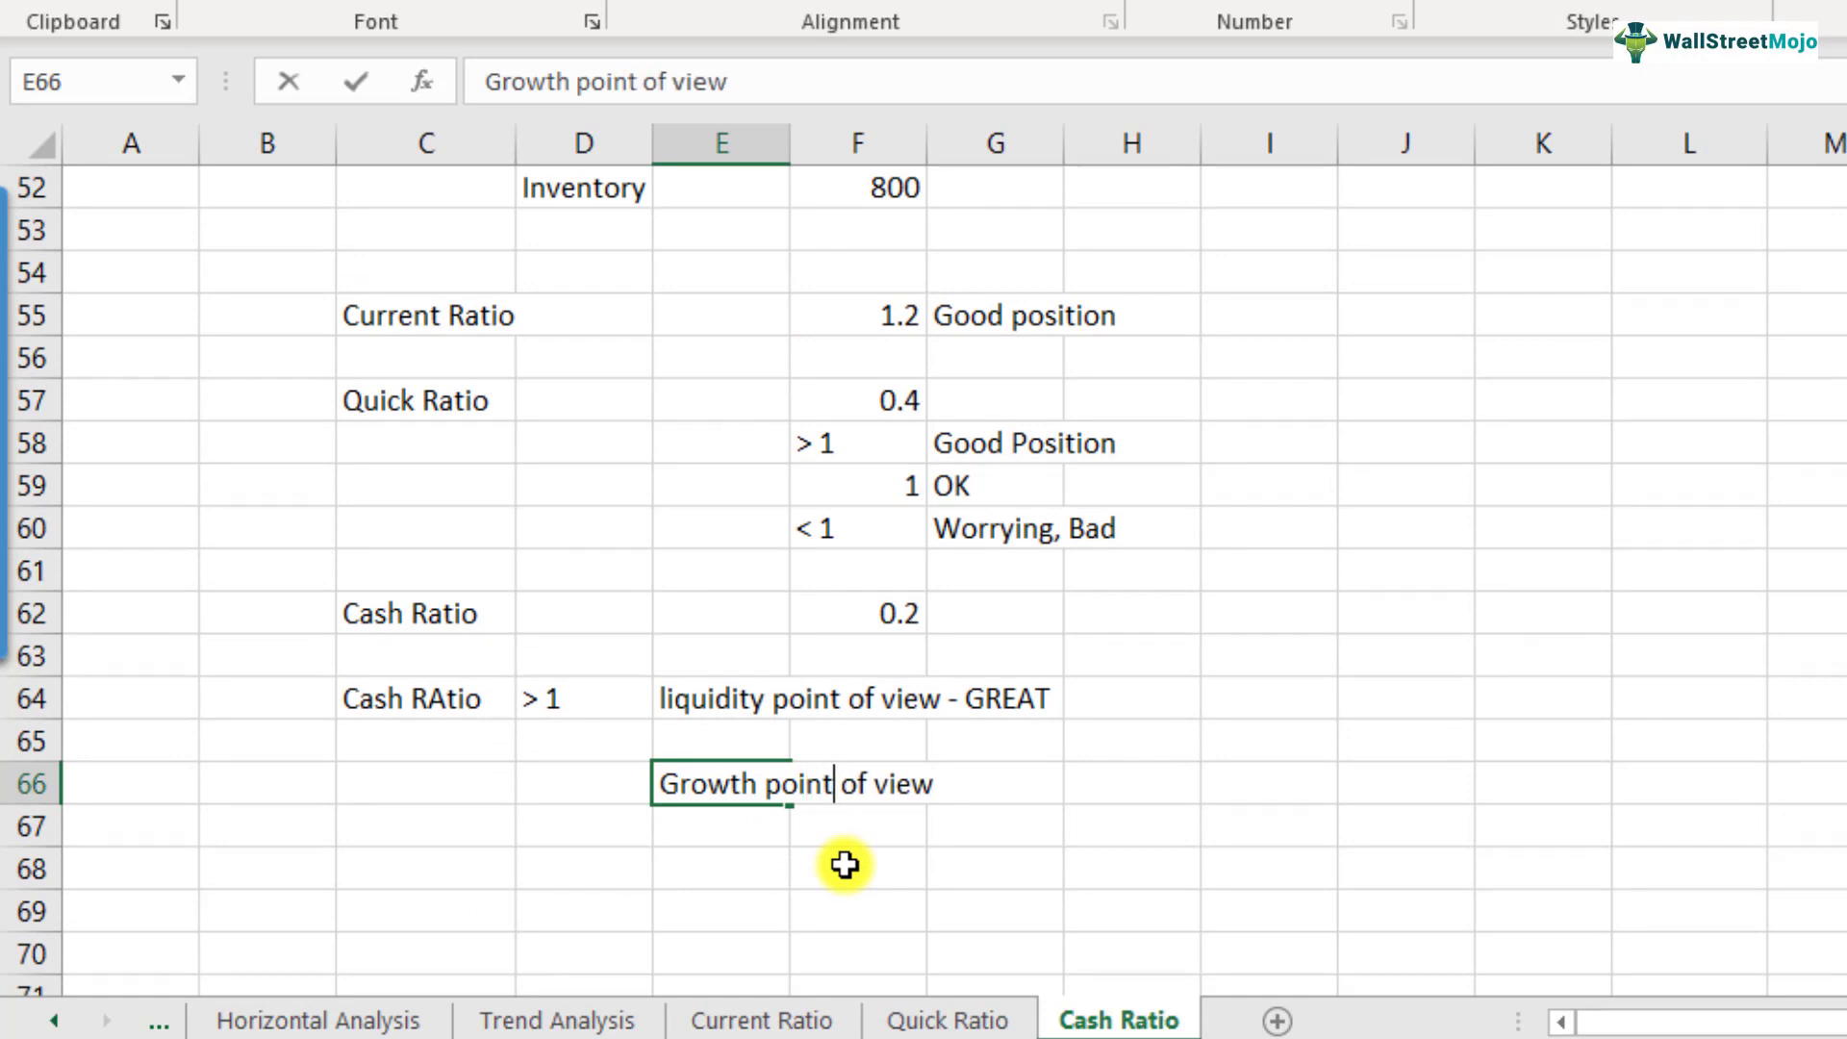
key(Return)
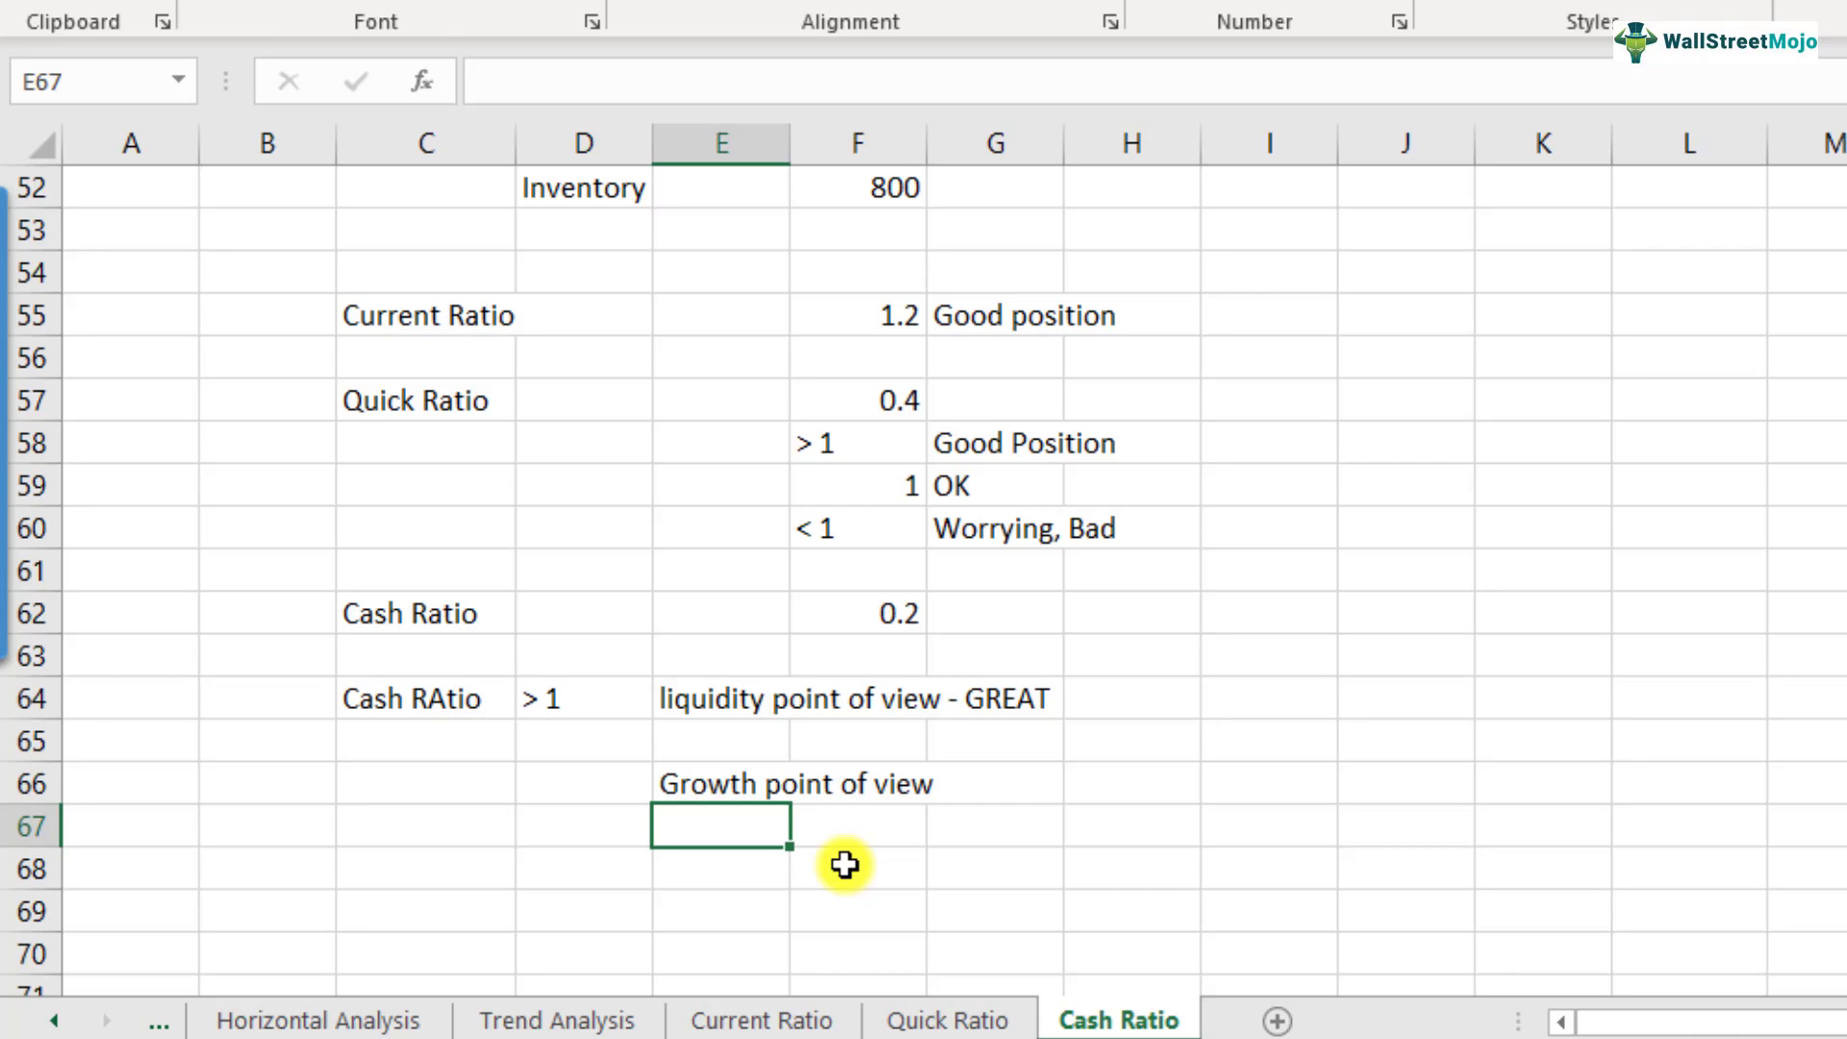
Step: Extend the note to 'Growth point of view - NOT GOOD at all'
key(Up)
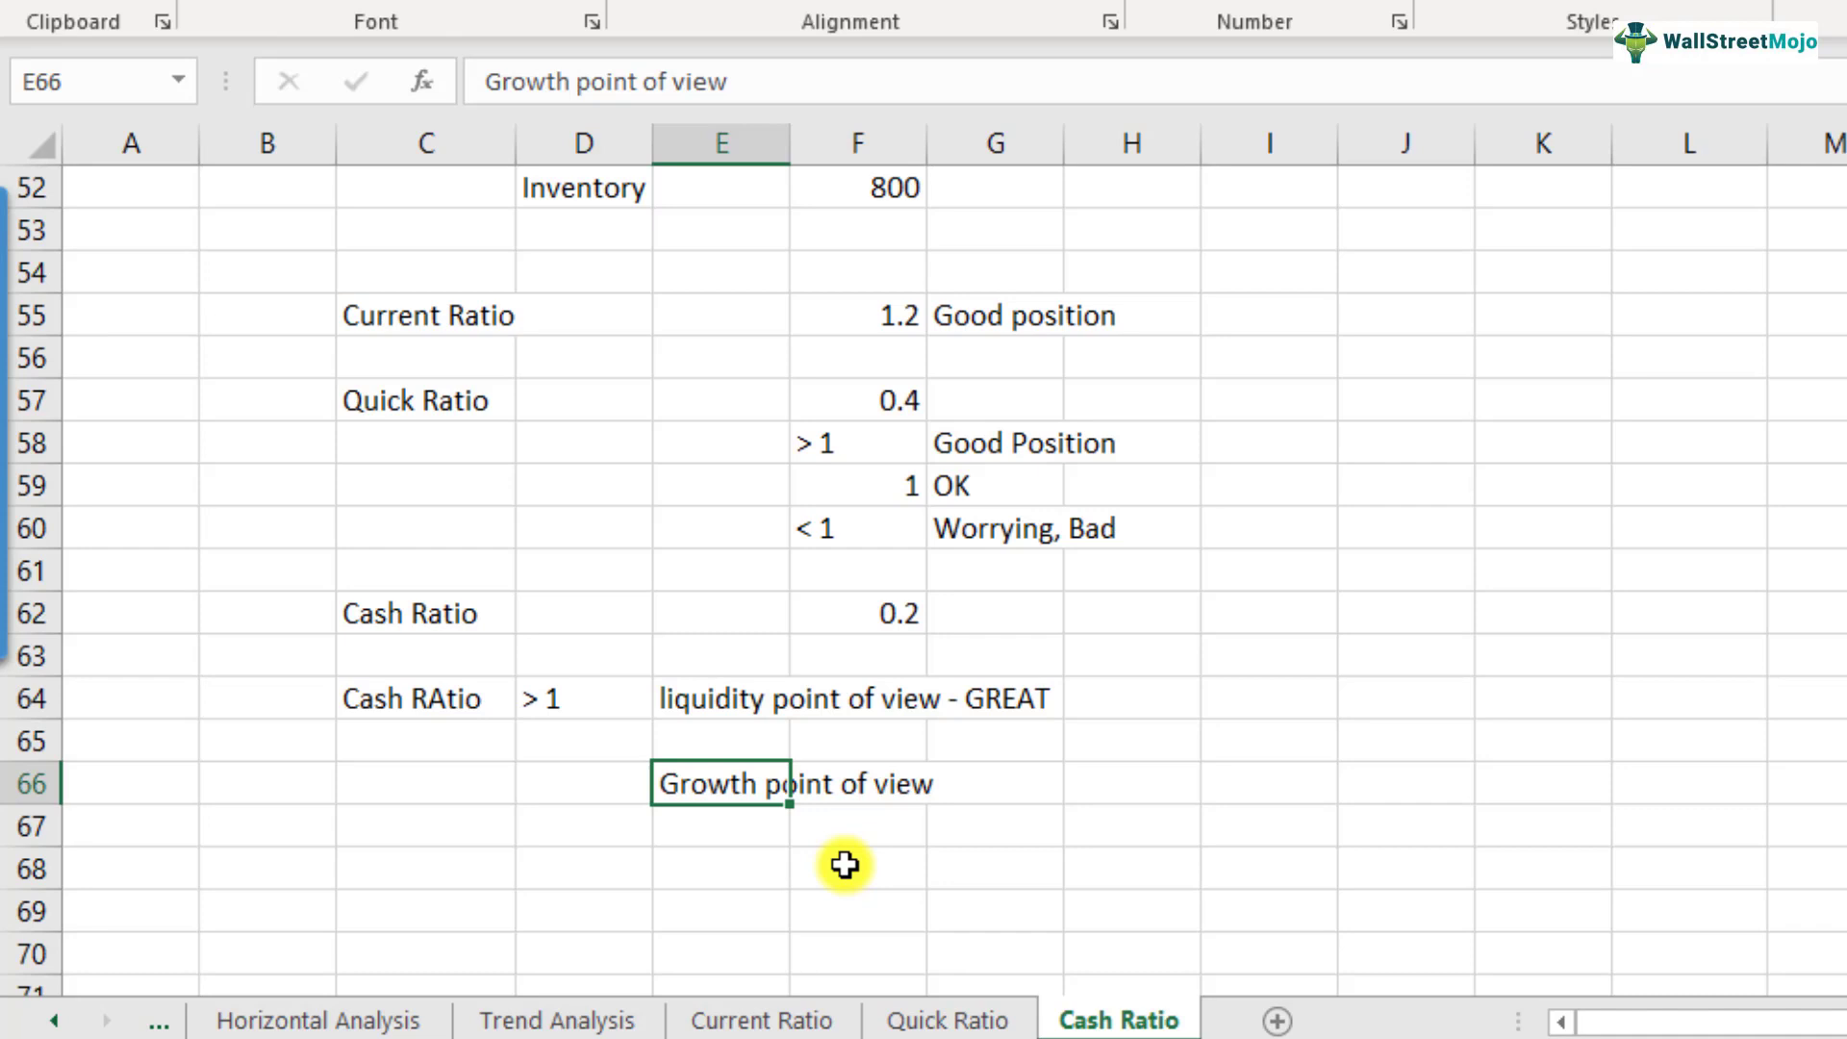
key(Up)
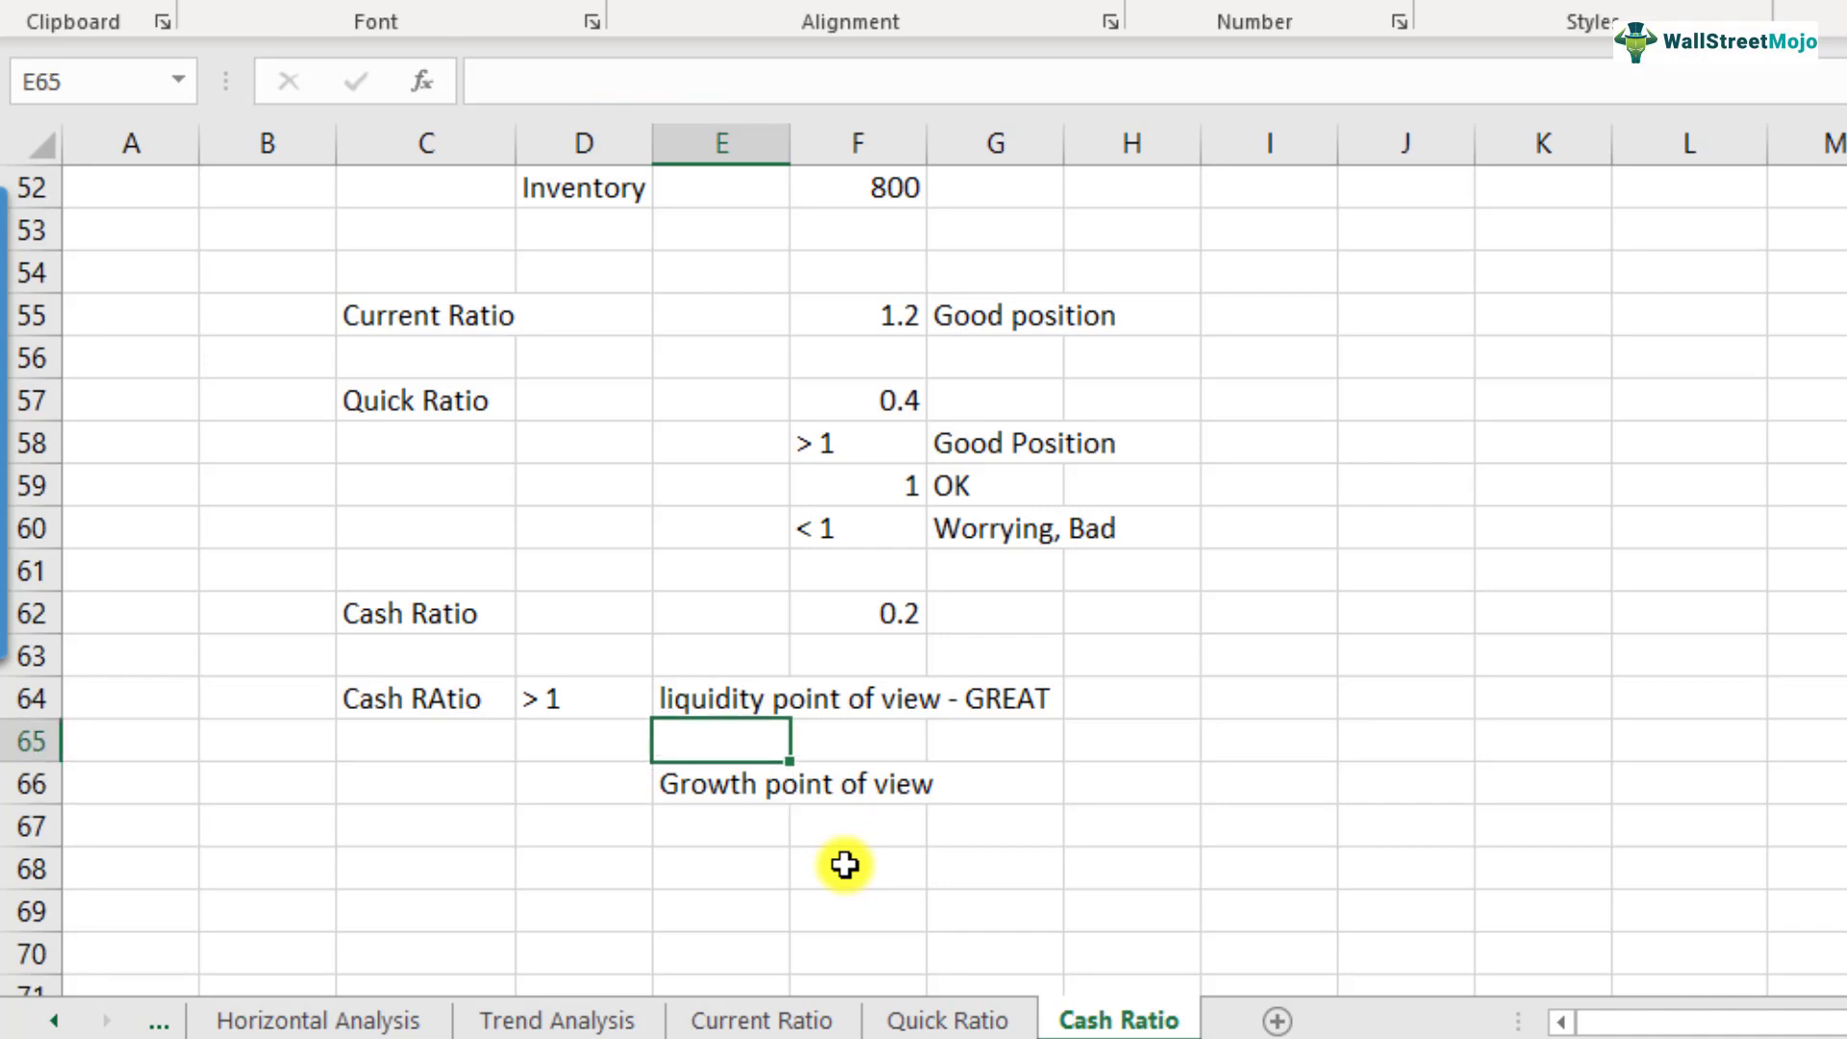
key(Down)
key(F2)
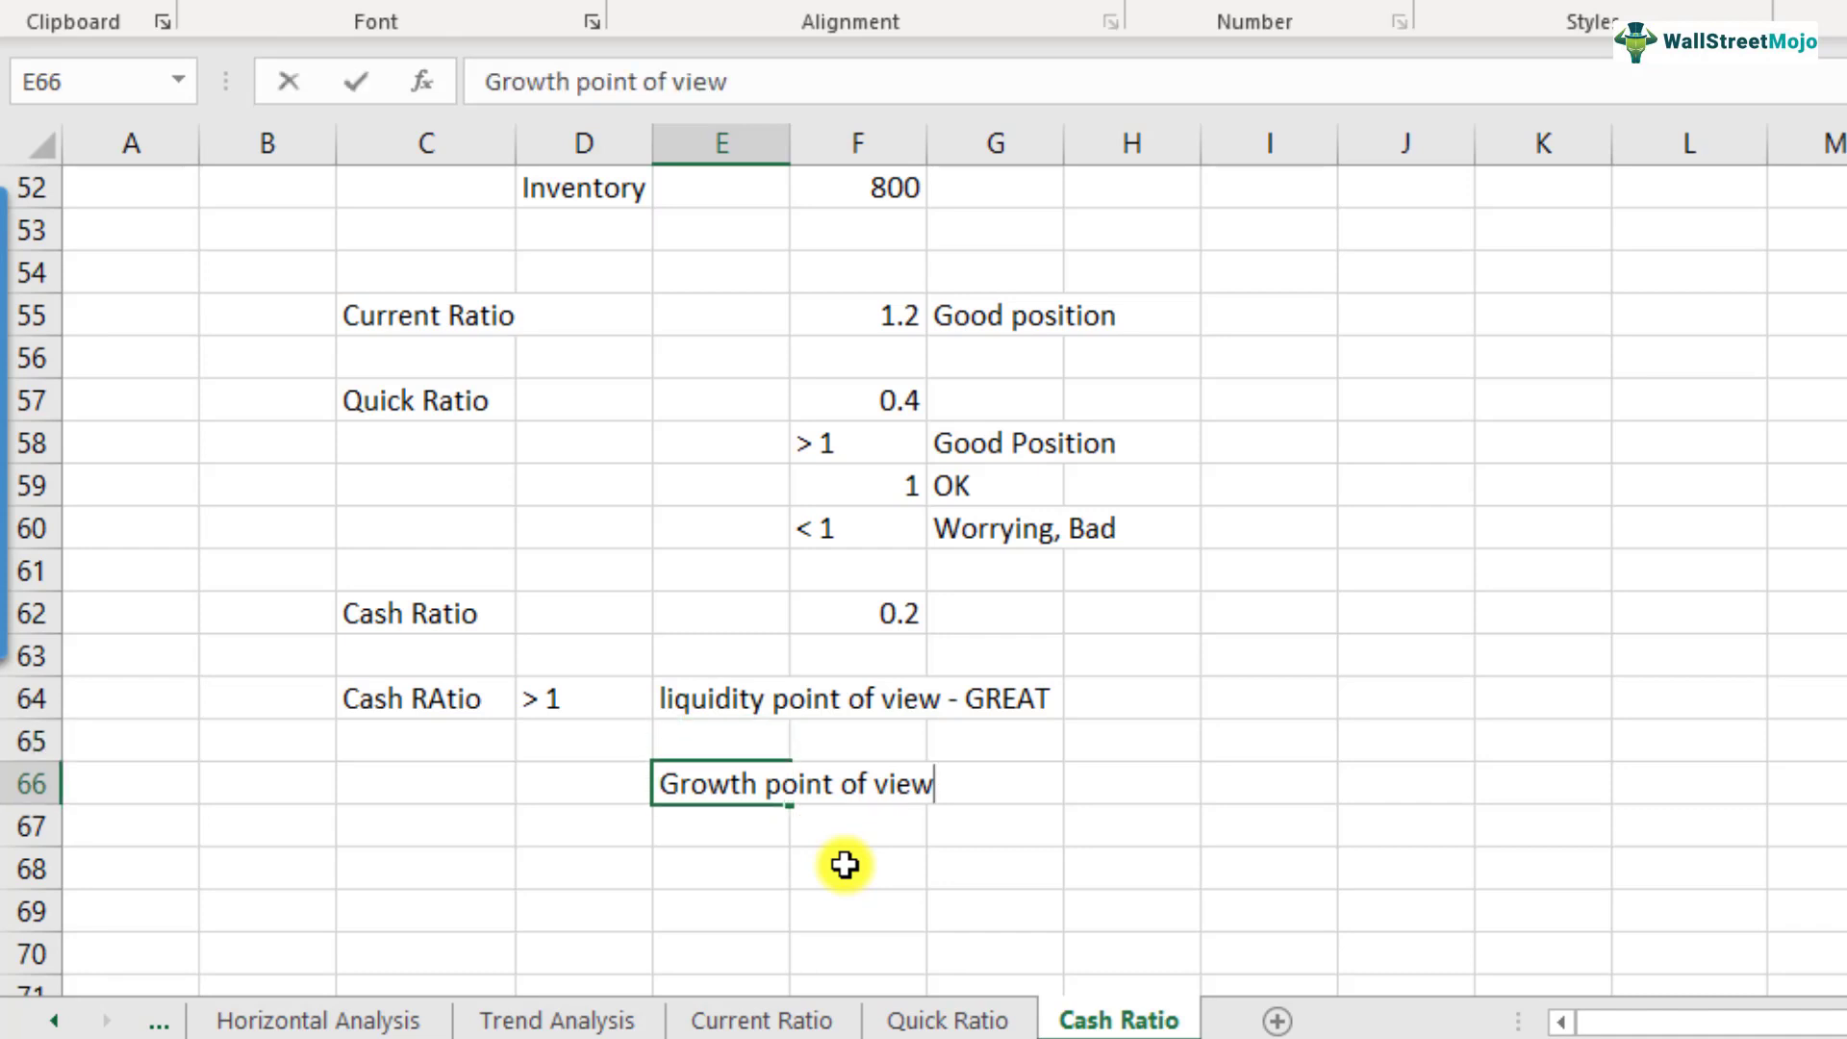
text(- NOT GOOD at all)
key(Return)
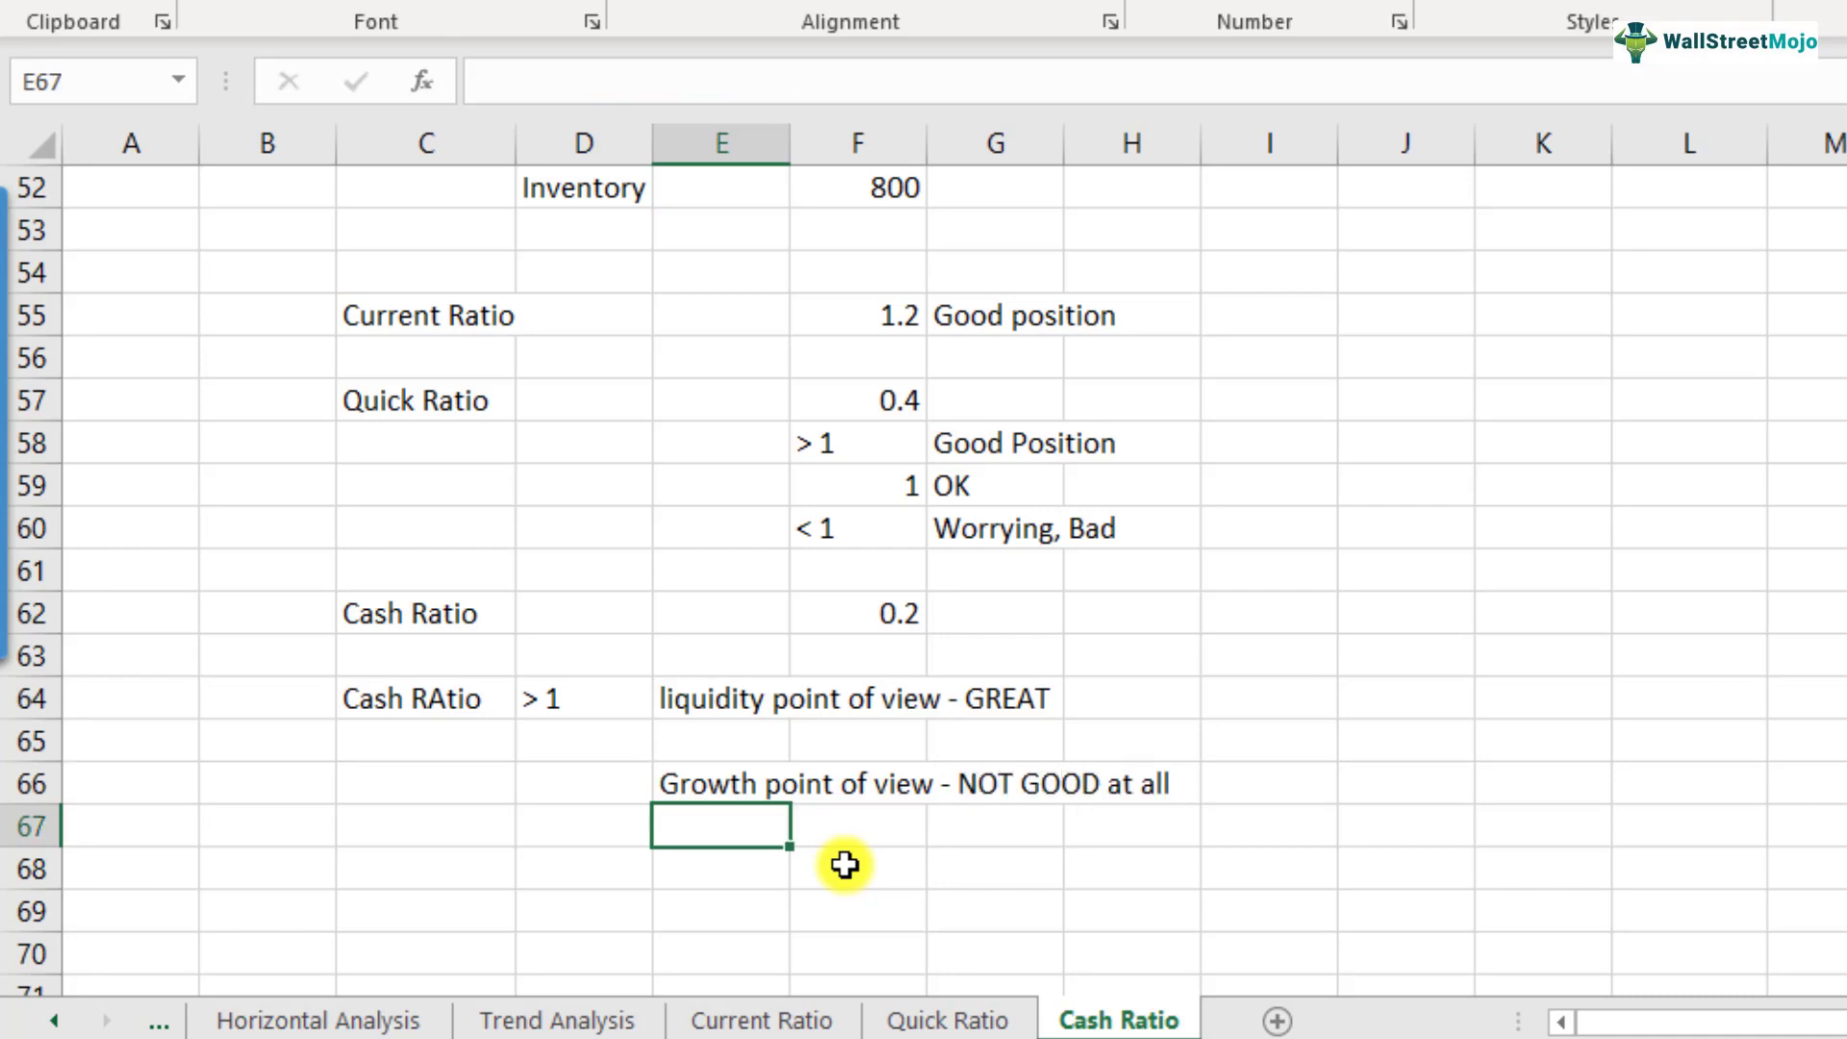
key(Left)
key(Left)
key(Up)
key(Up)
key(Up)
key(Up)
key(Up)
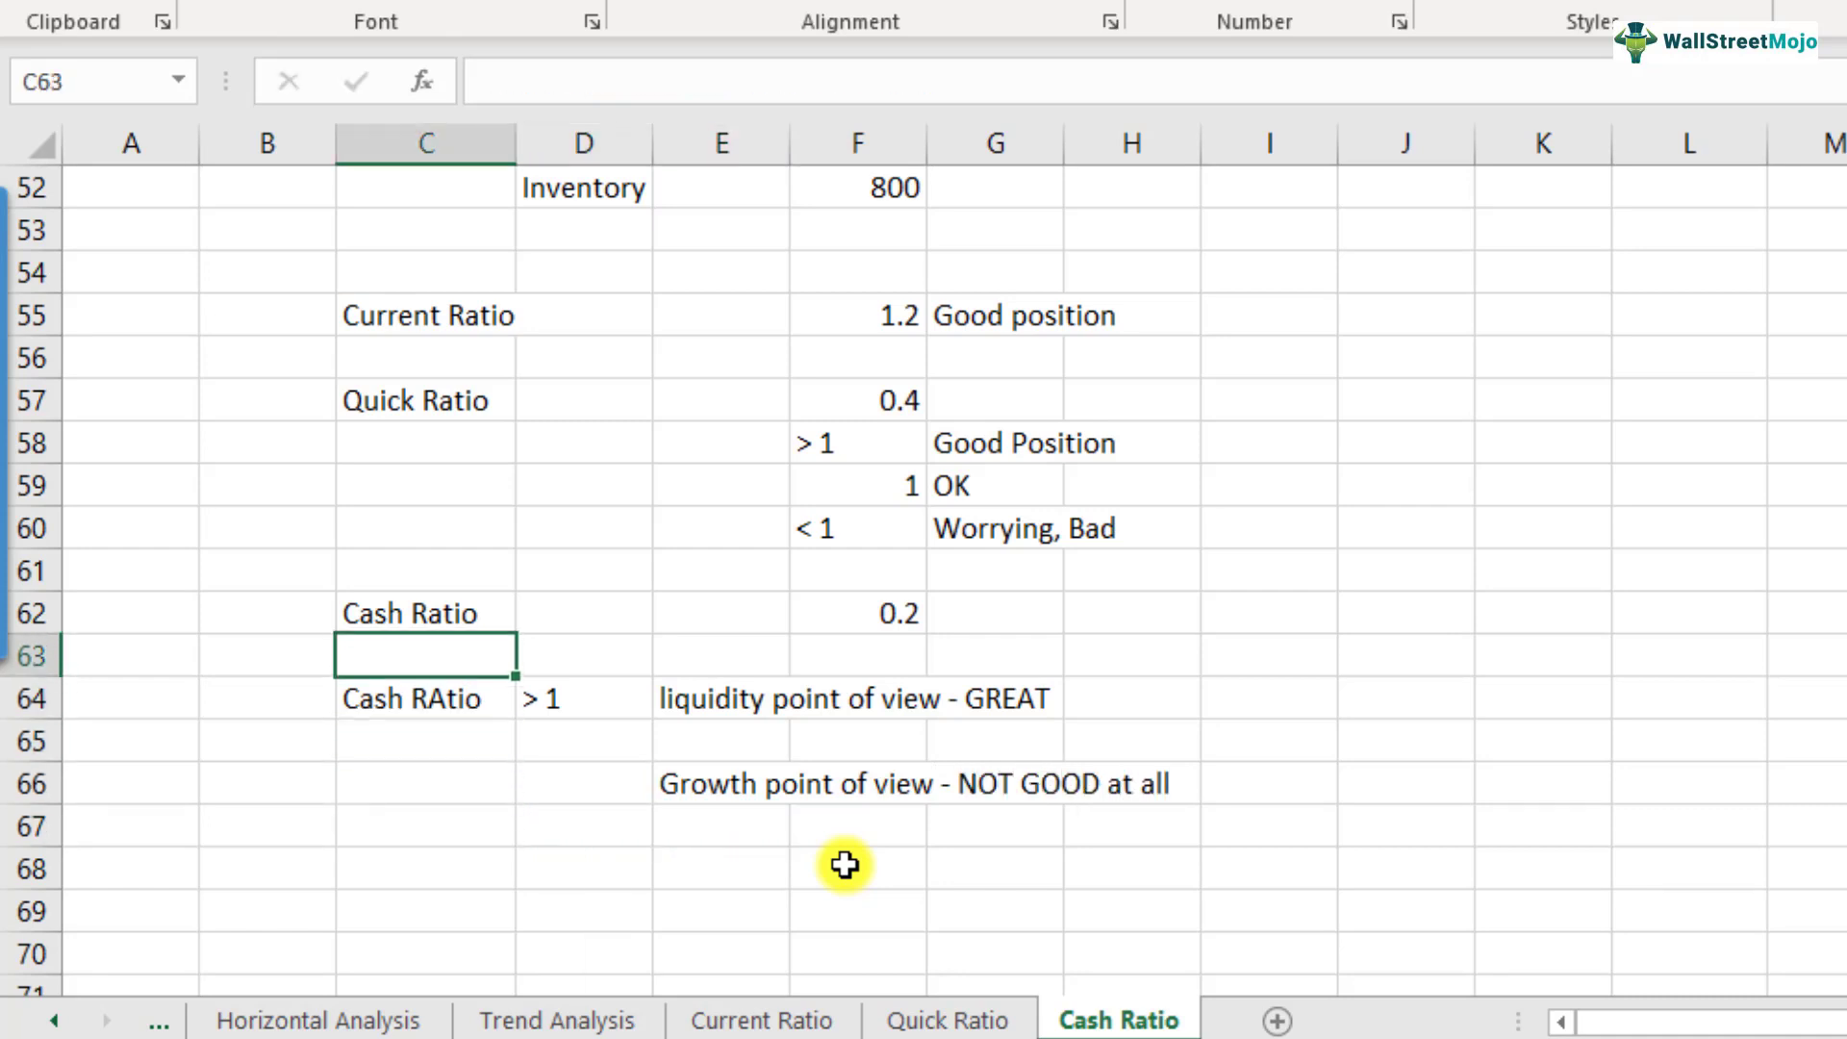
Step: Rate the 0.2 cash ratio as 'FAIR' in G62
key(Right)
key(Right)
key(Right)
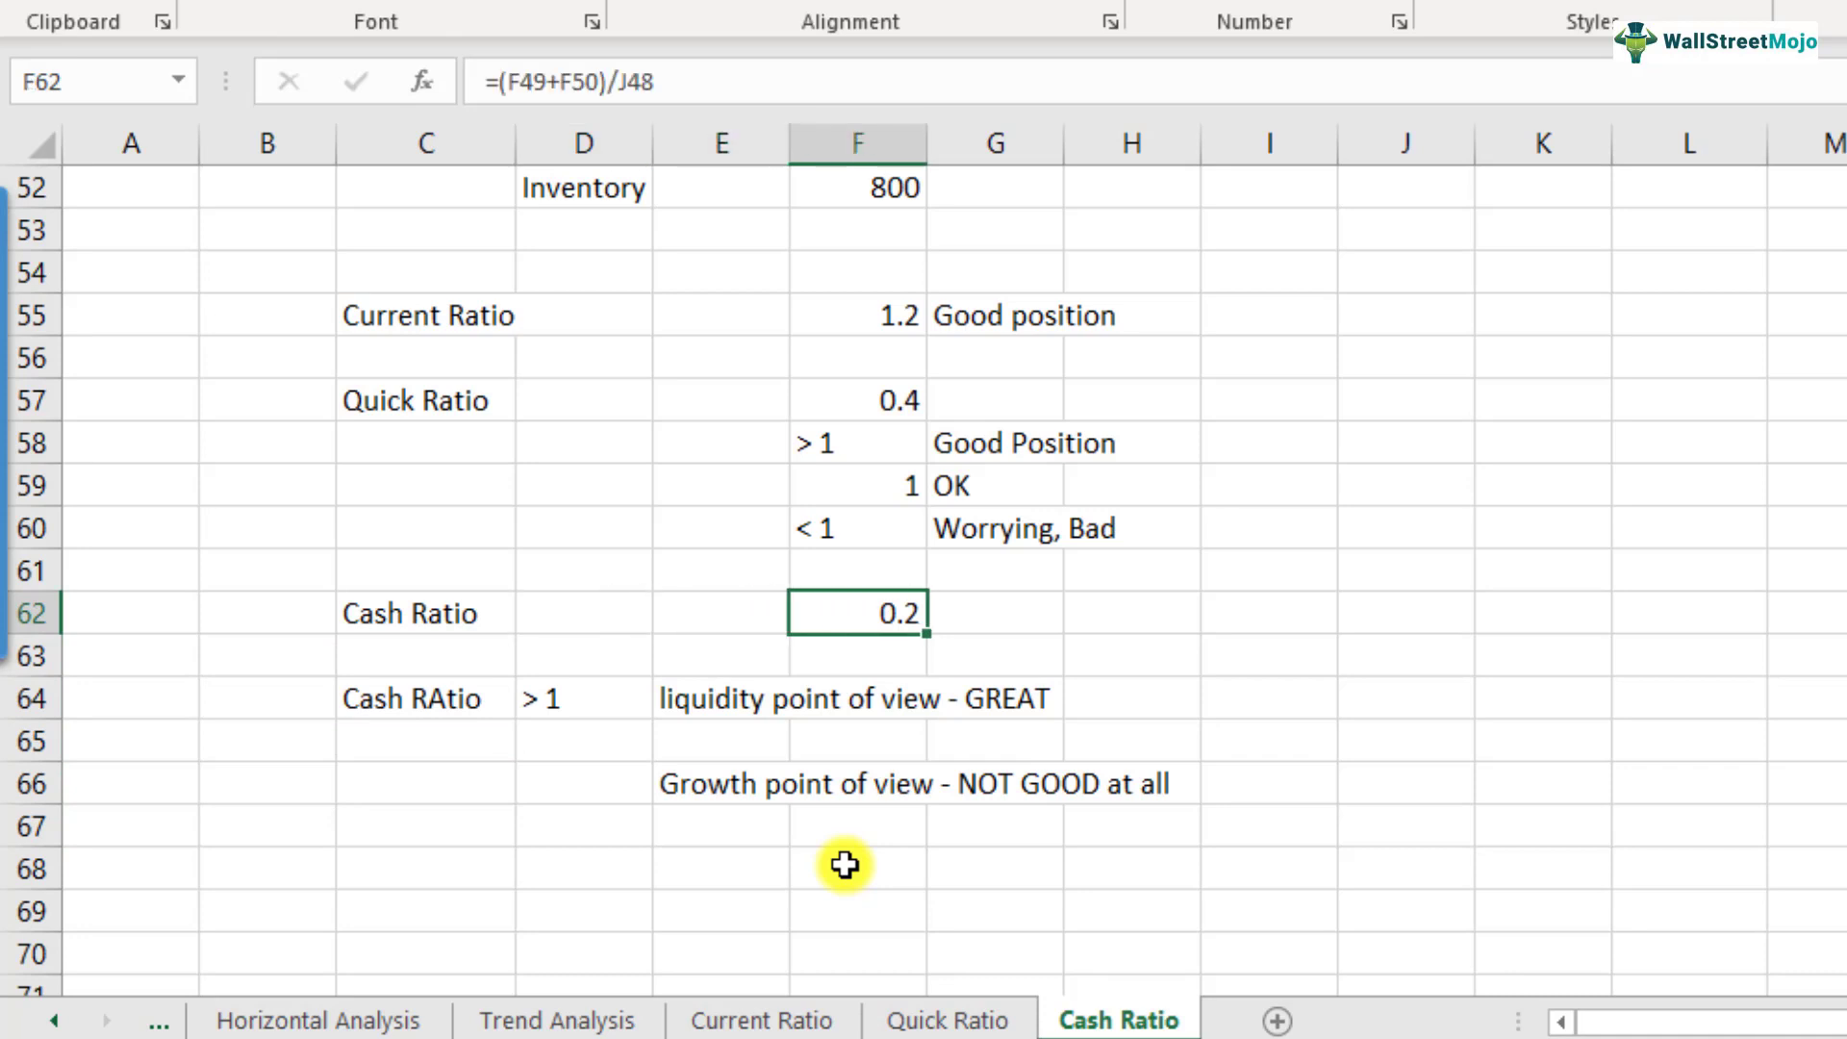
key(Right)
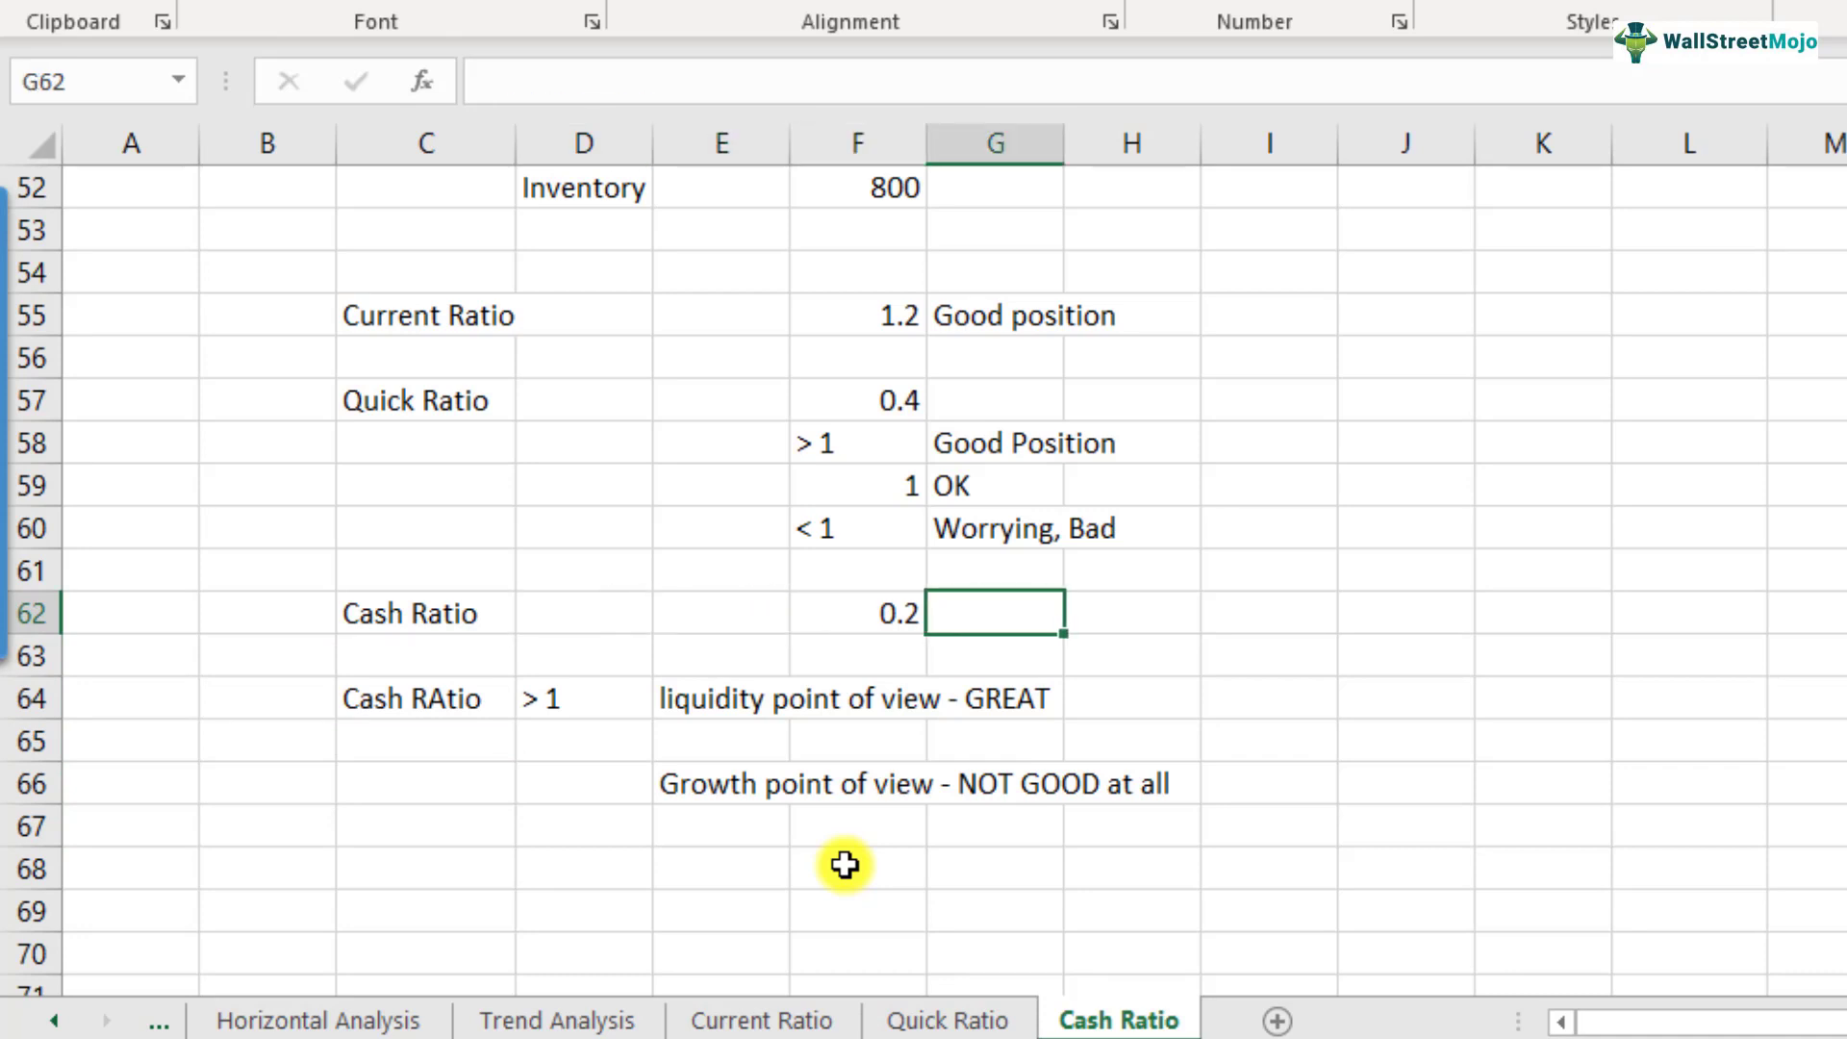
text(FAIR)
key(Return)
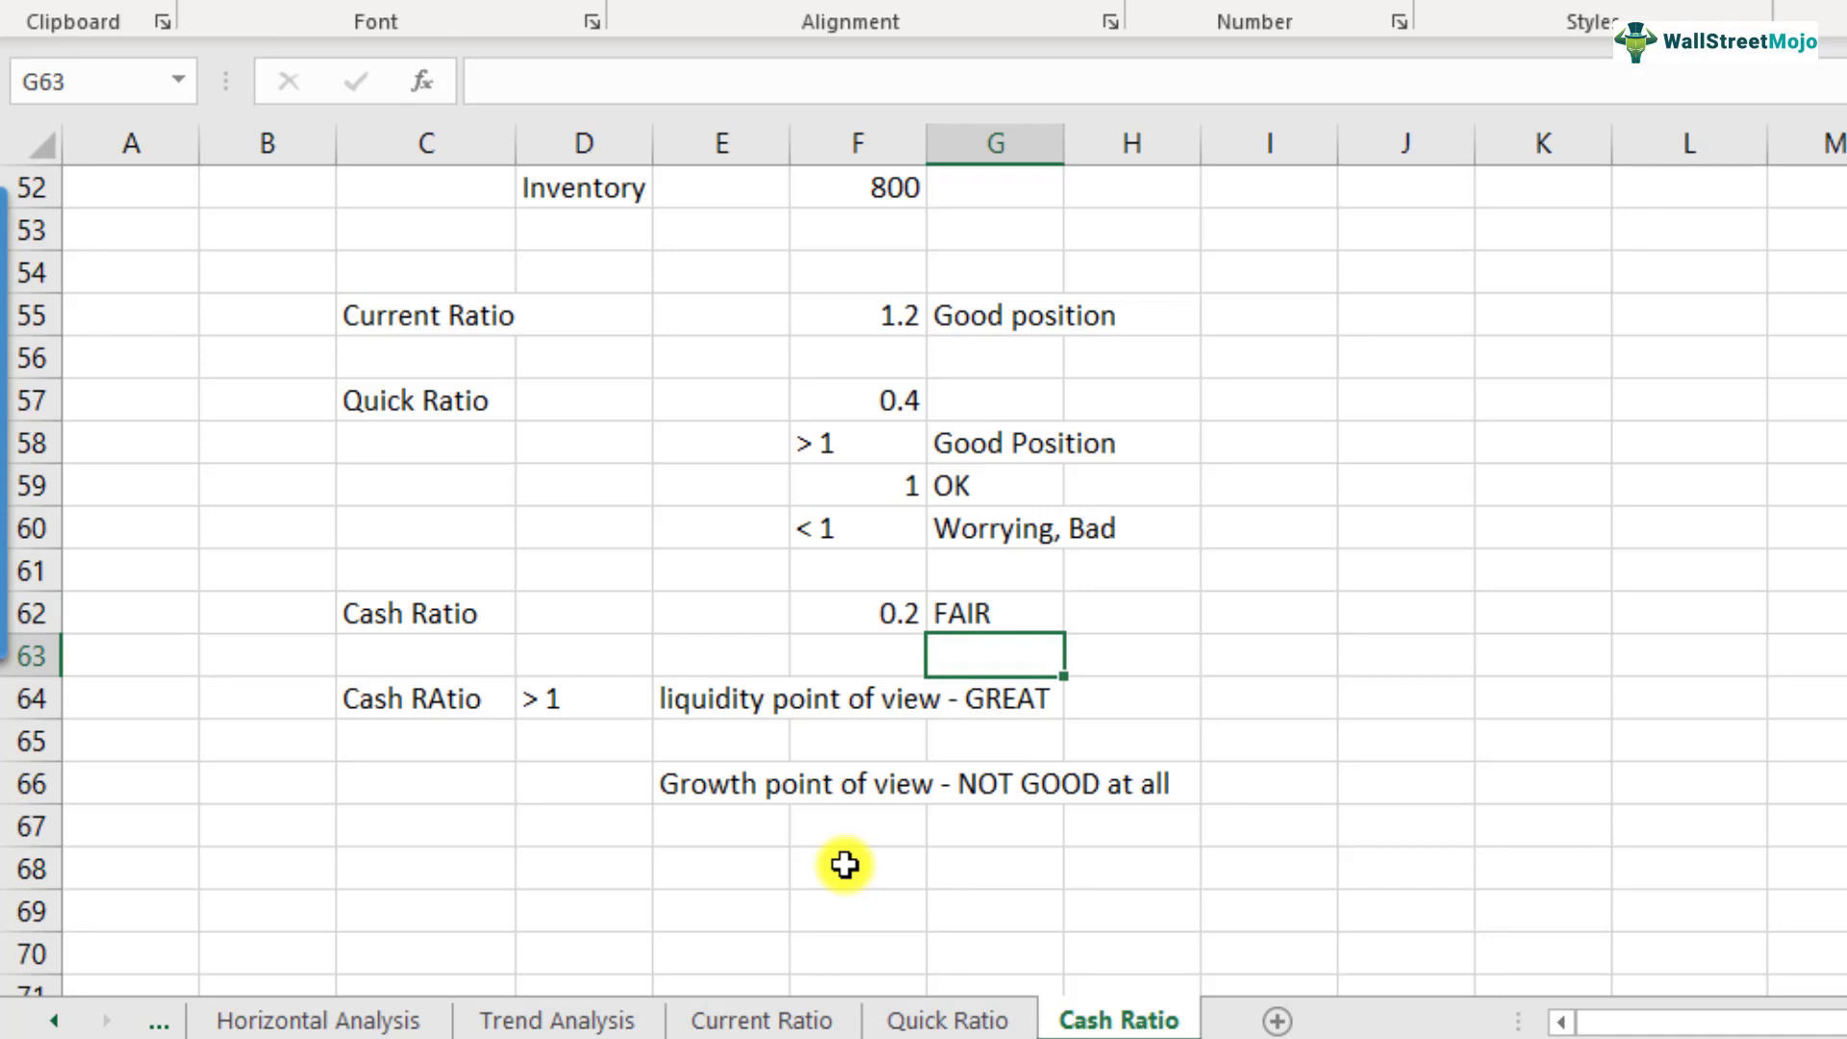
Step: Add the typical range note '~ 0.2 to 0.3' in H62
key(Up)
key(Right)
text(~)
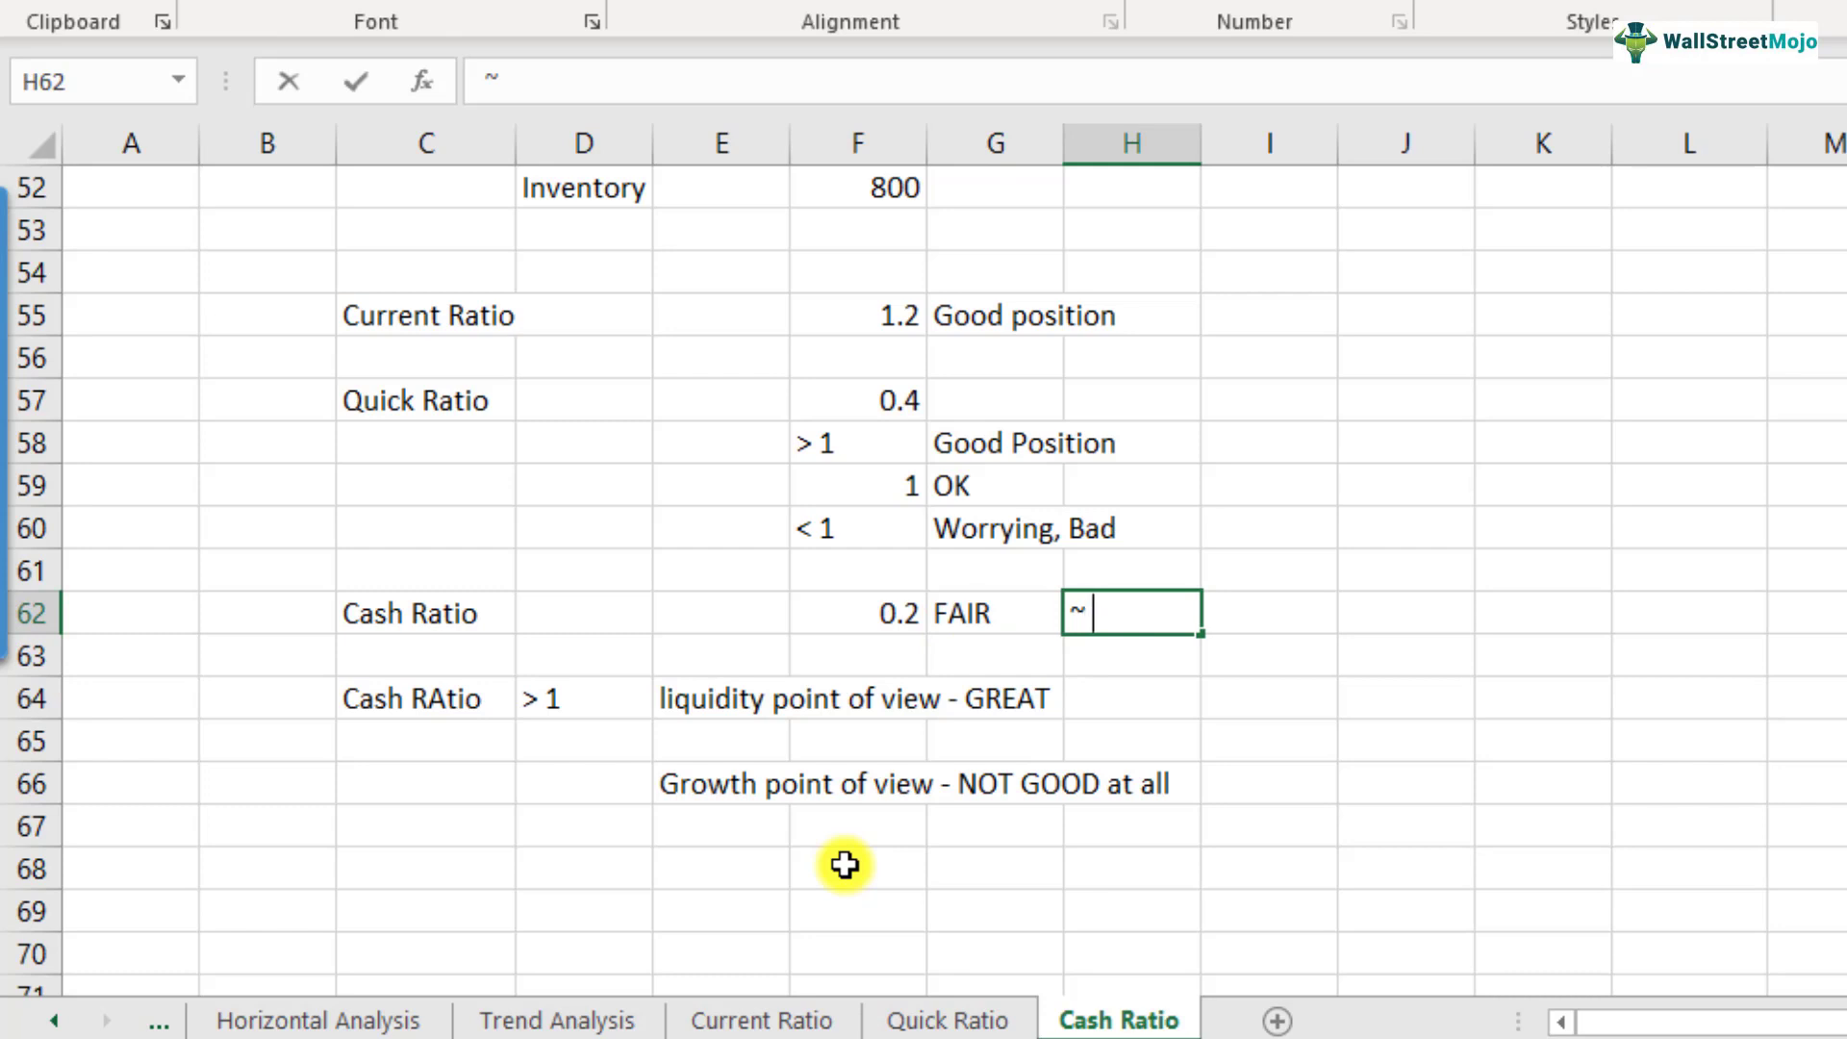
text( 0.2 to)
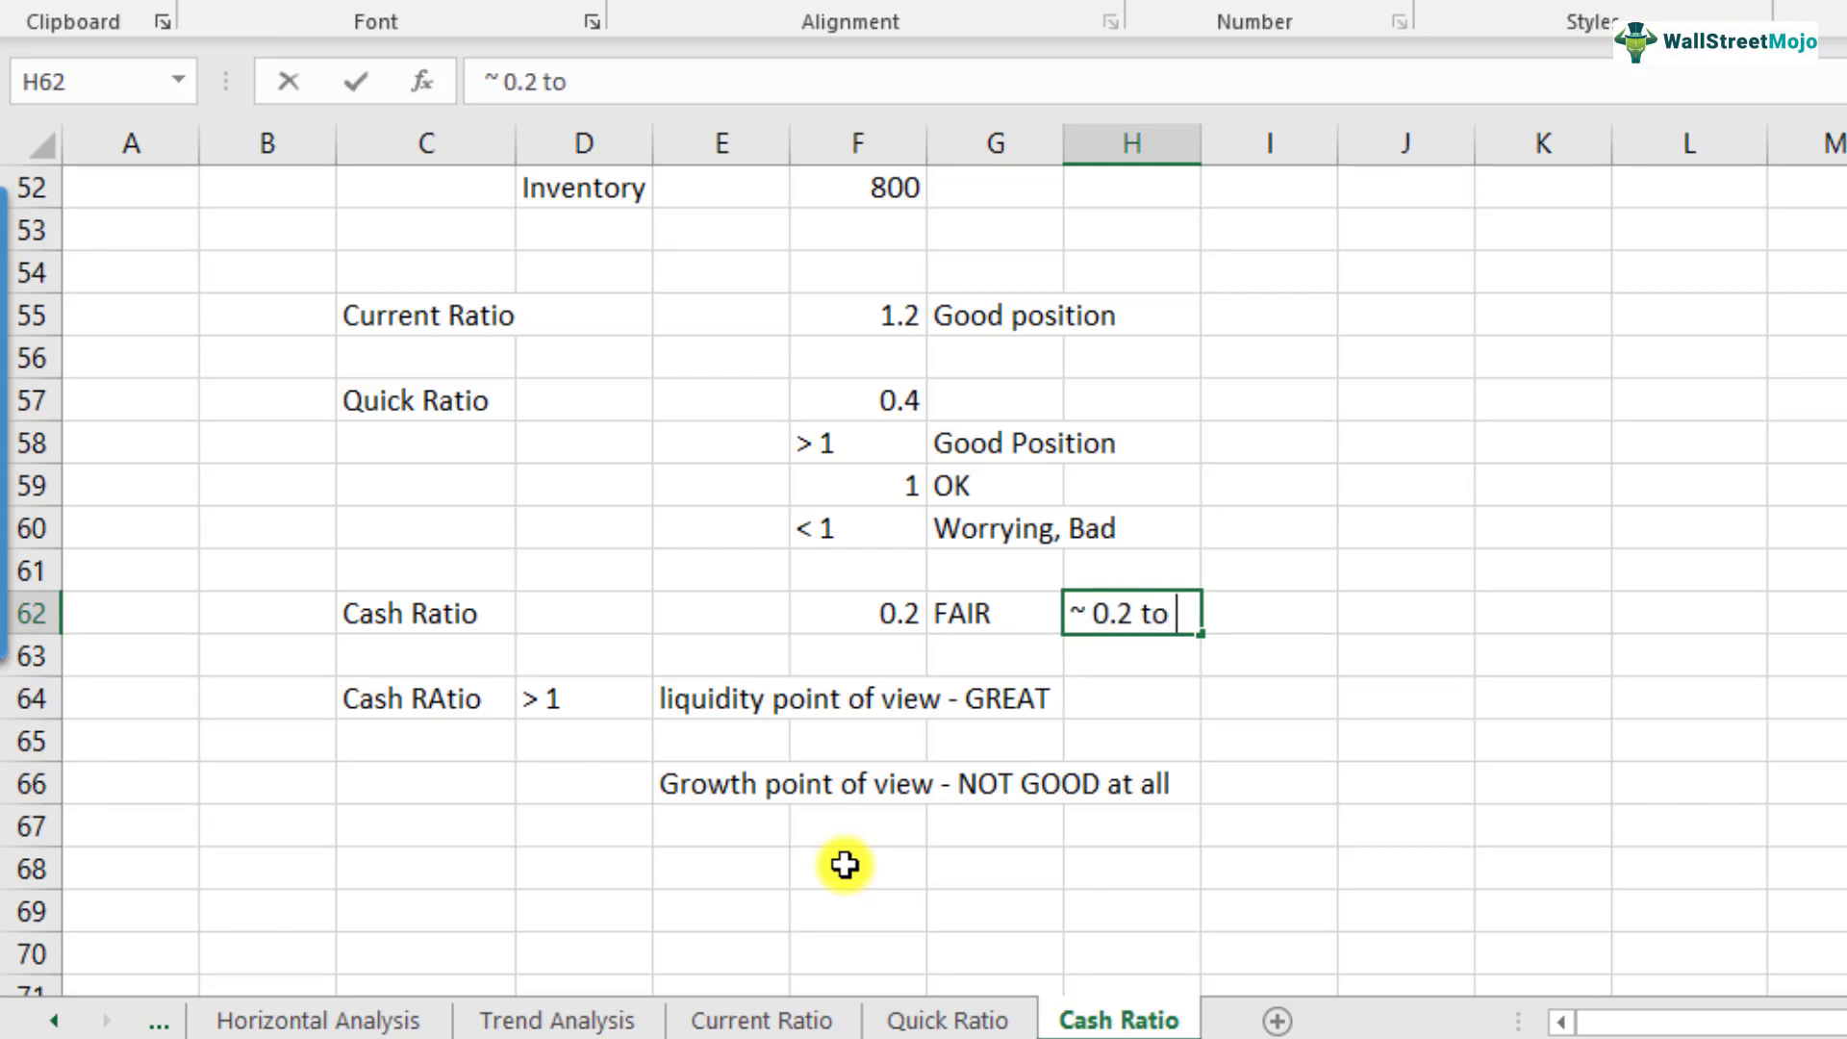
text( 0.3)
key(Return)
key(Up)
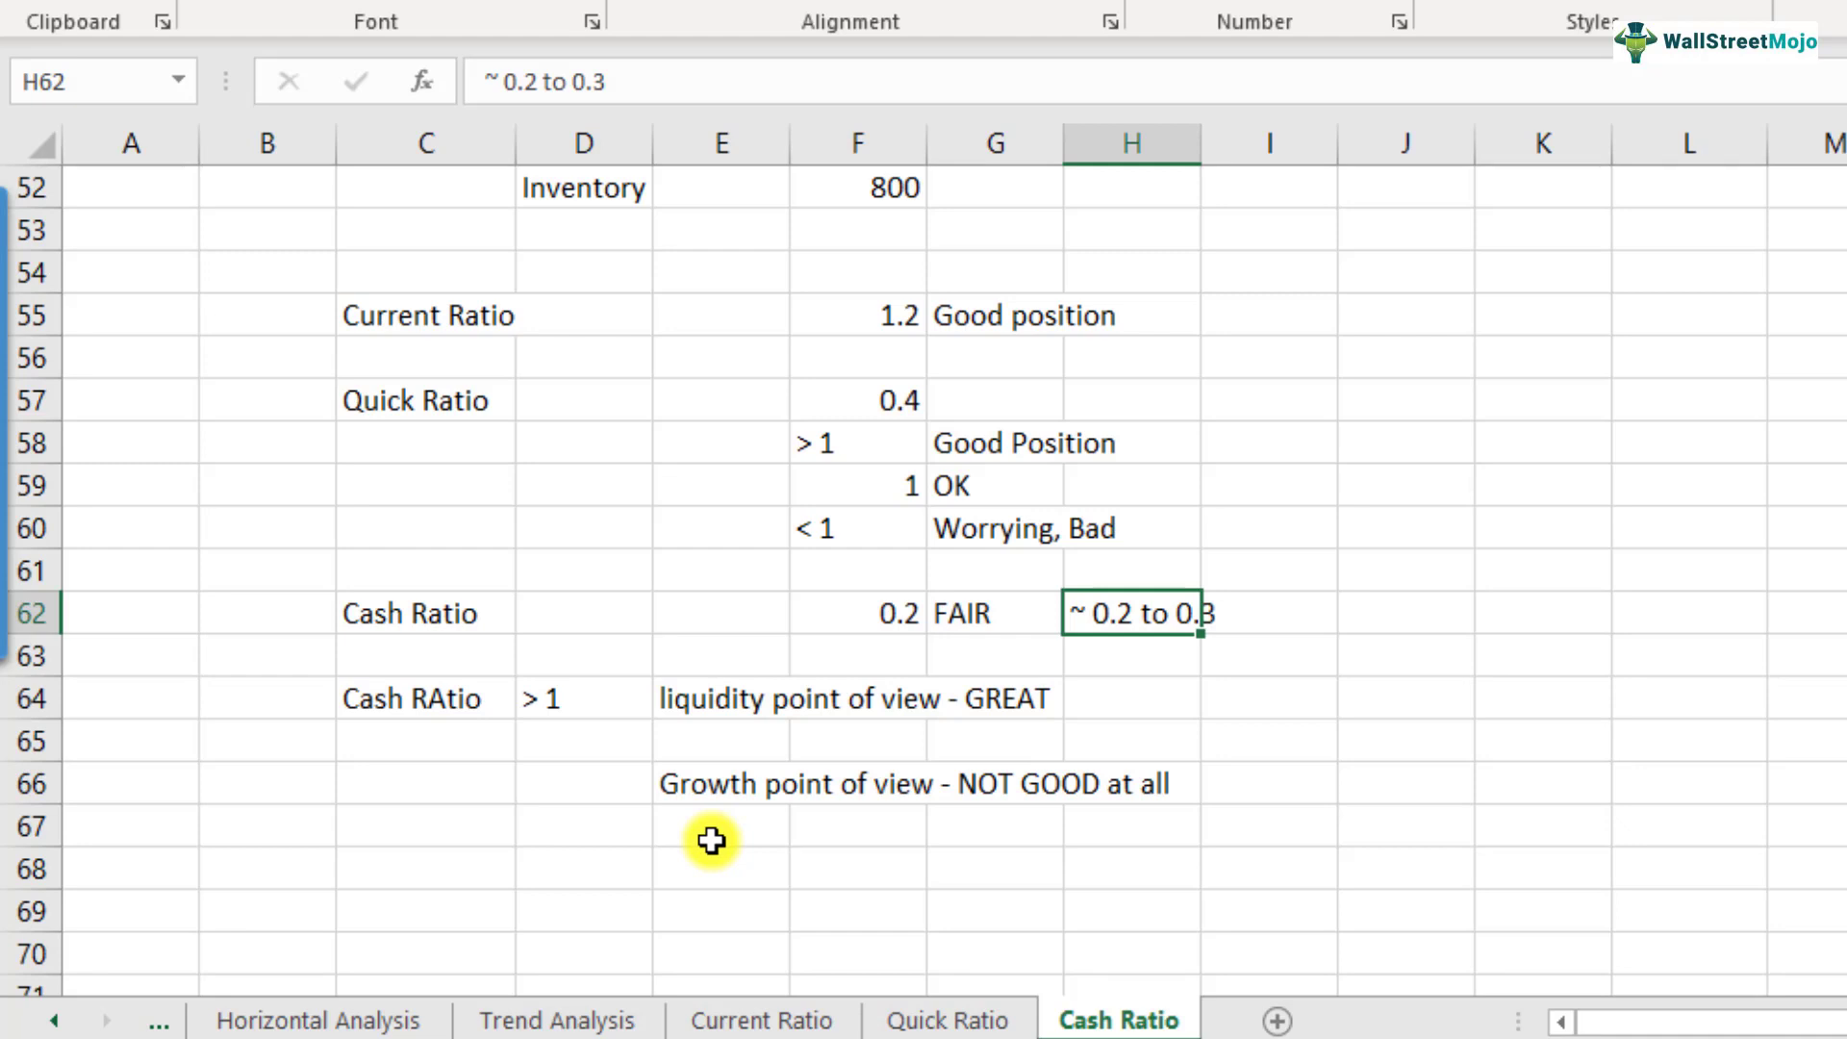
drag(420, 321, 417, 445)
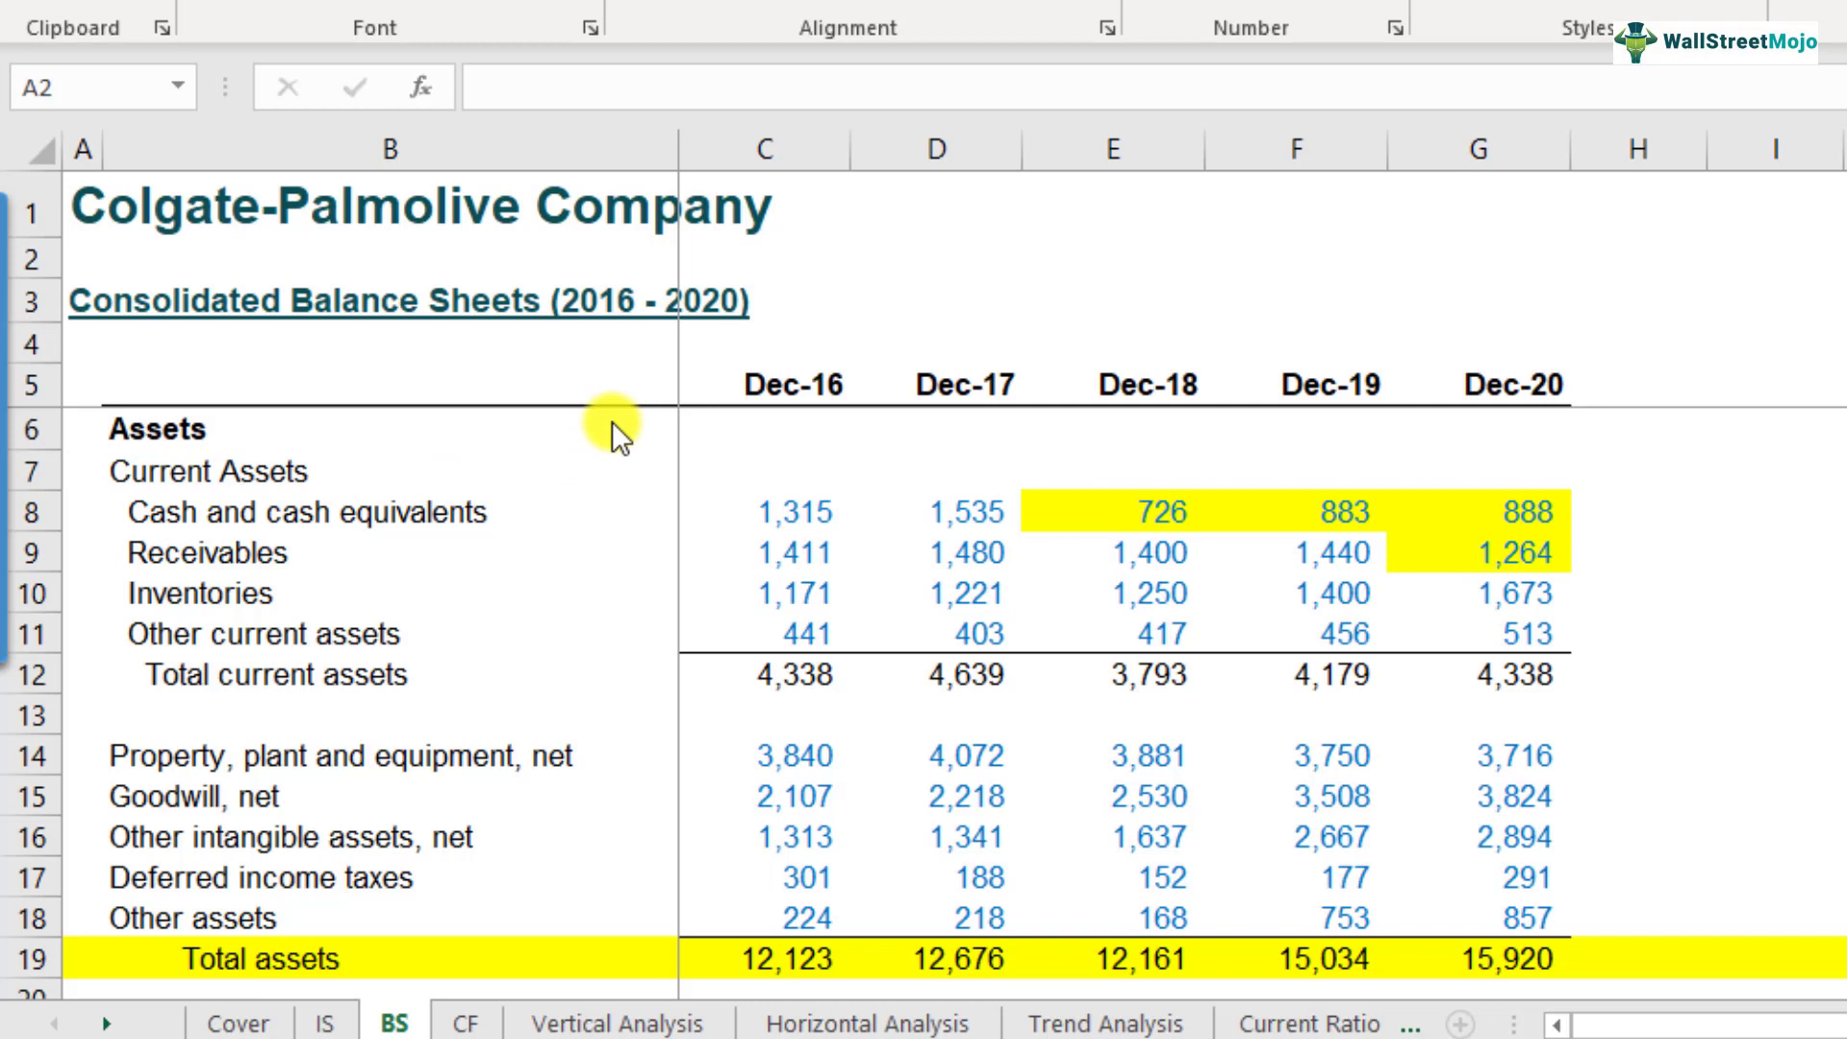
Step: Review the cash and cash equivalents figures across the years in row 8
click(454, 515)
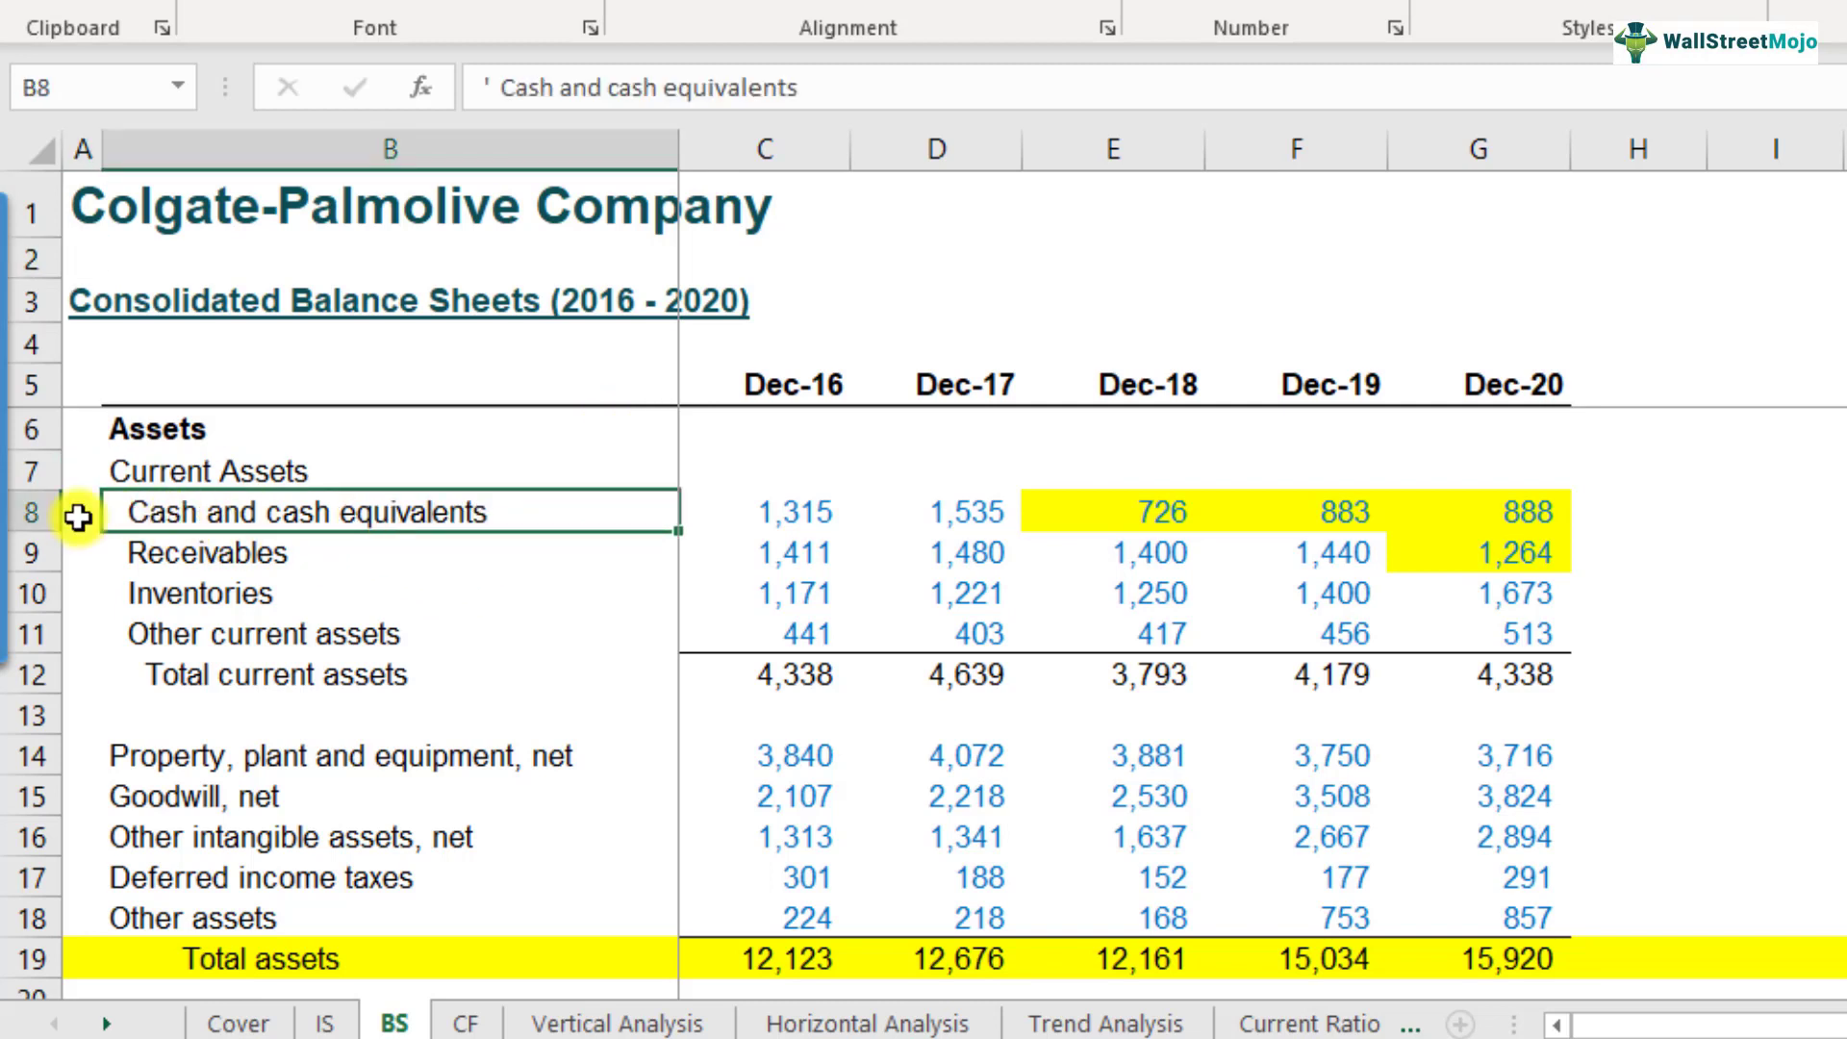
click(25, 511)
click(776, 515)
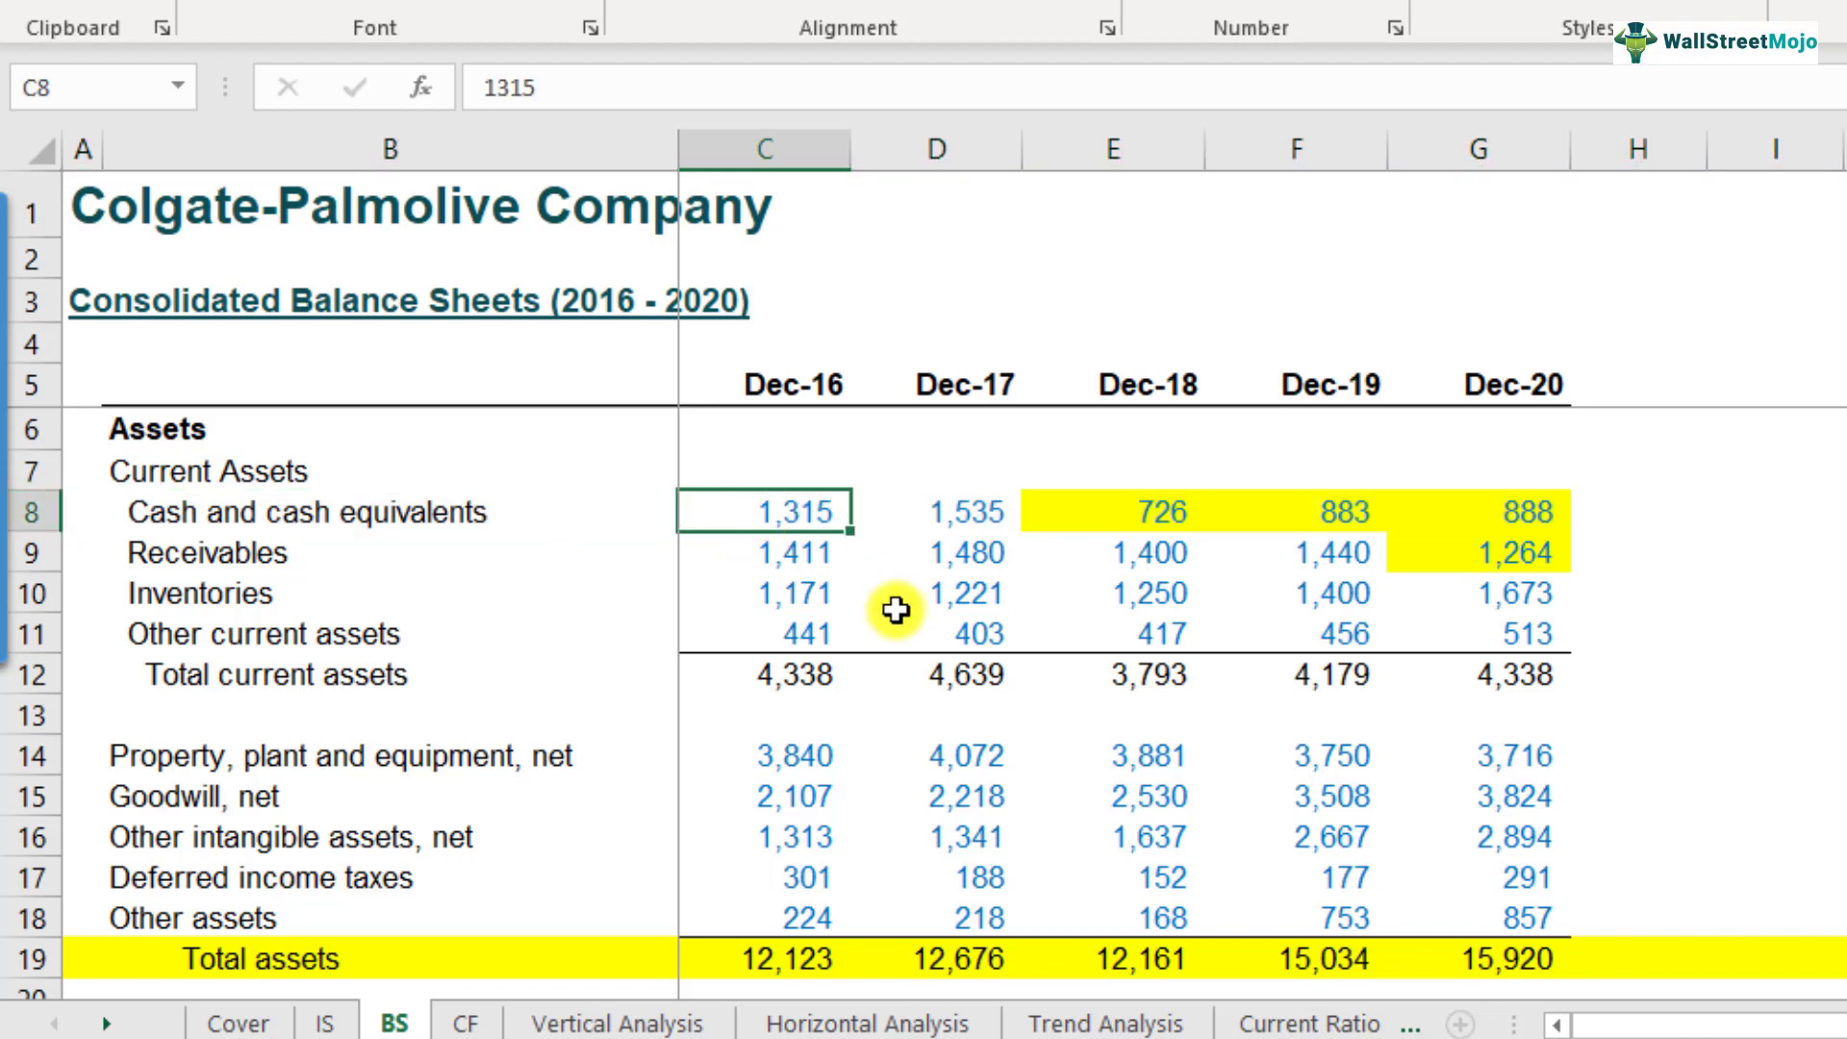
drag(824, 516, 1492, 520)
click(754, 516)
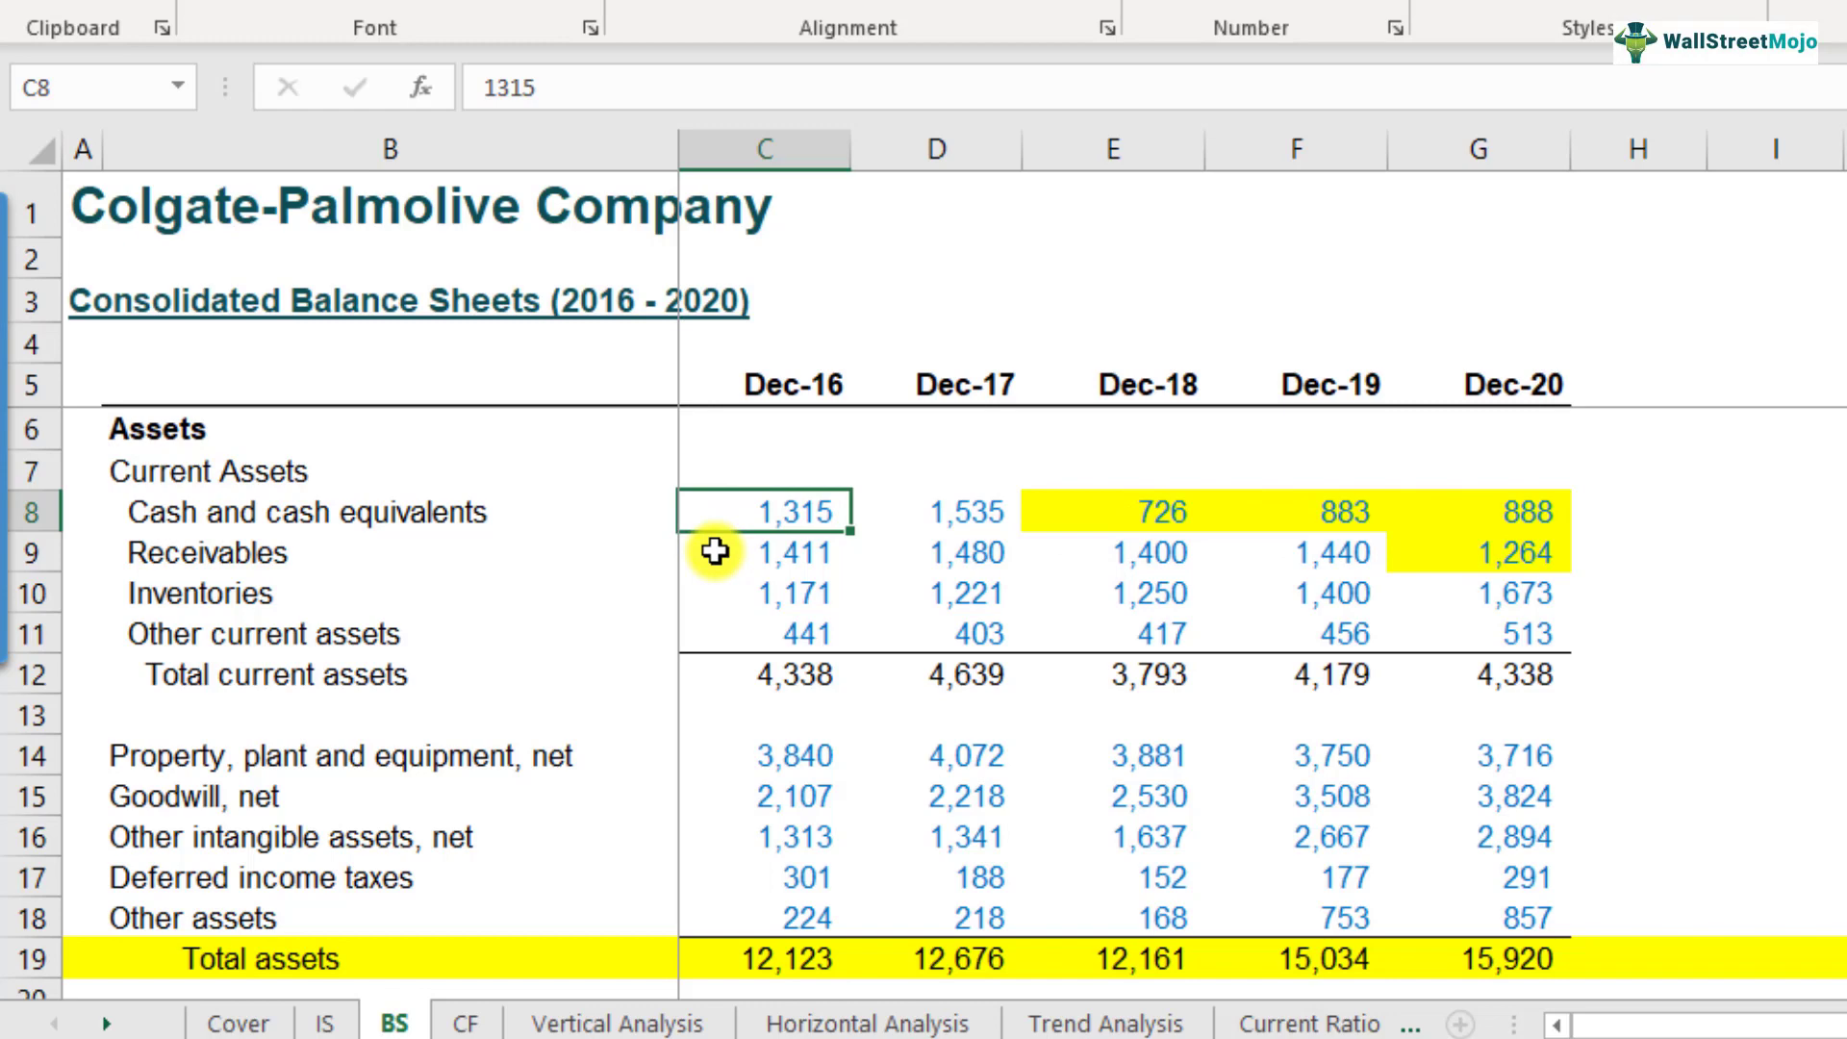
Step: Review the total current liabilities in row 28, then scroll toward the Cash ratio row
scroll(719, 551, down, 5)
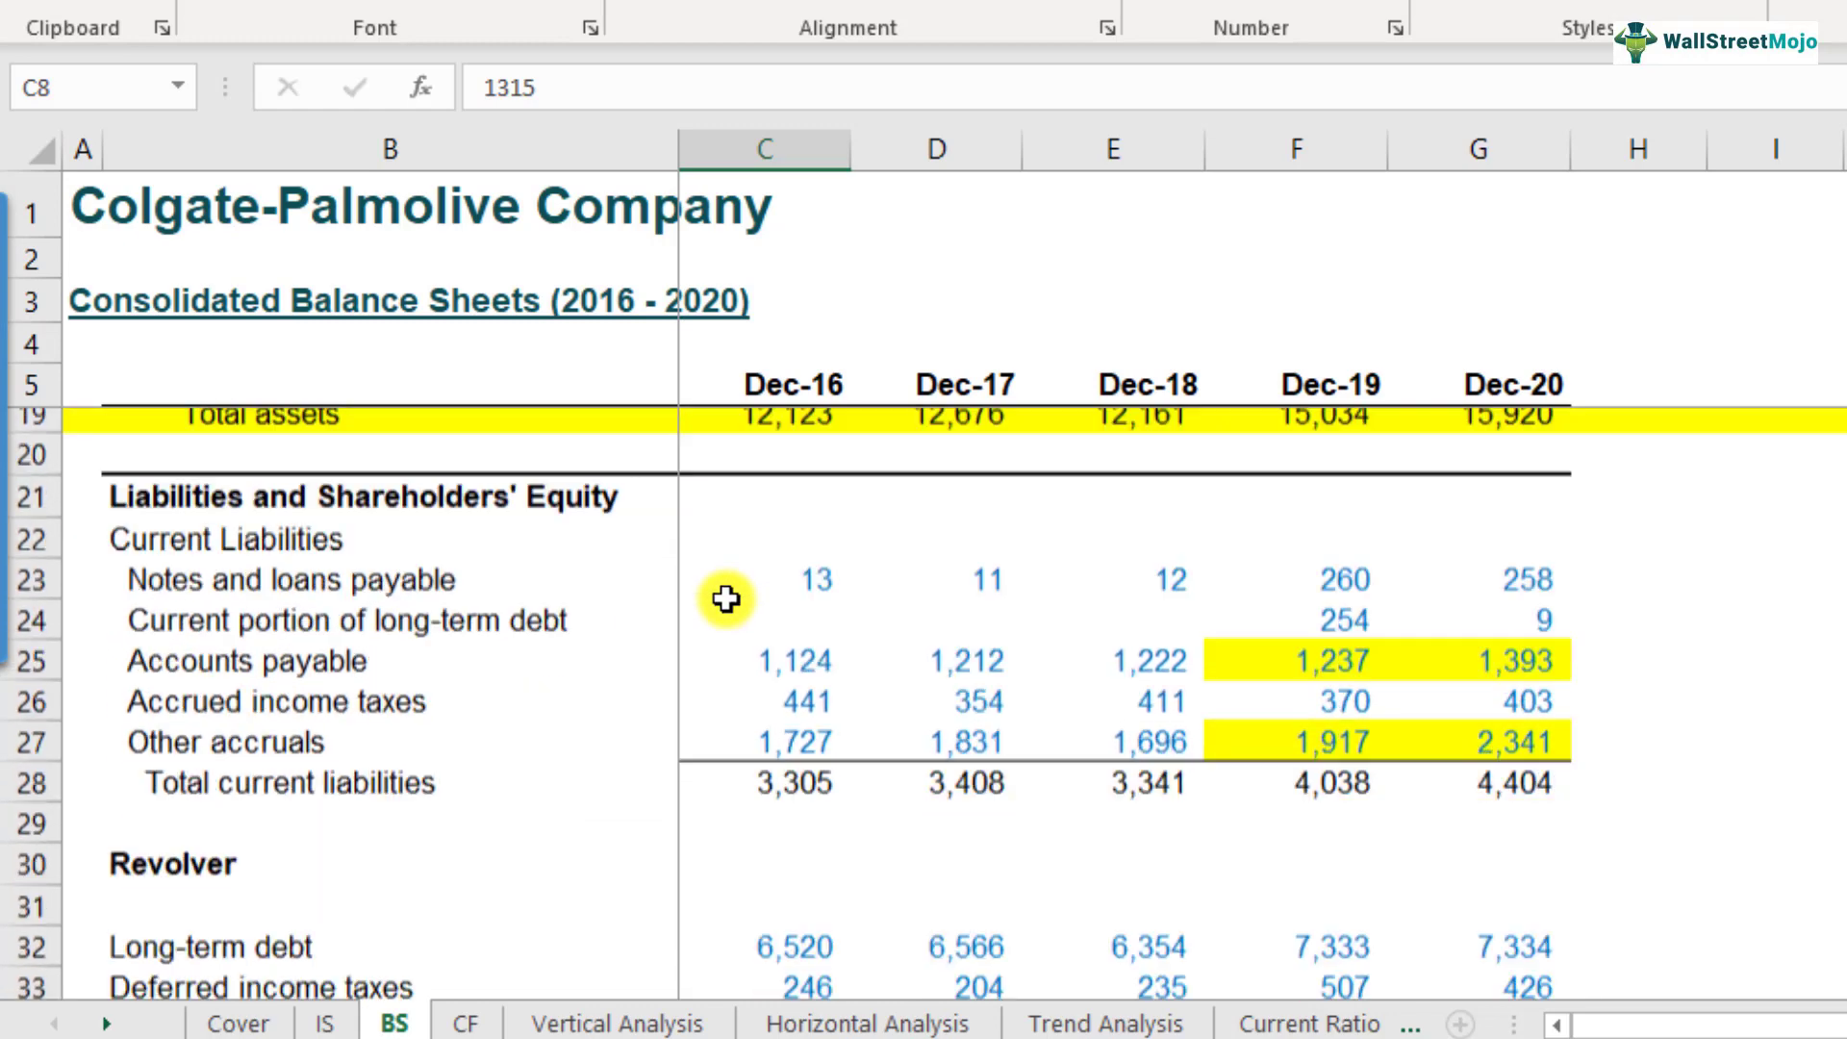
click(801, 715)
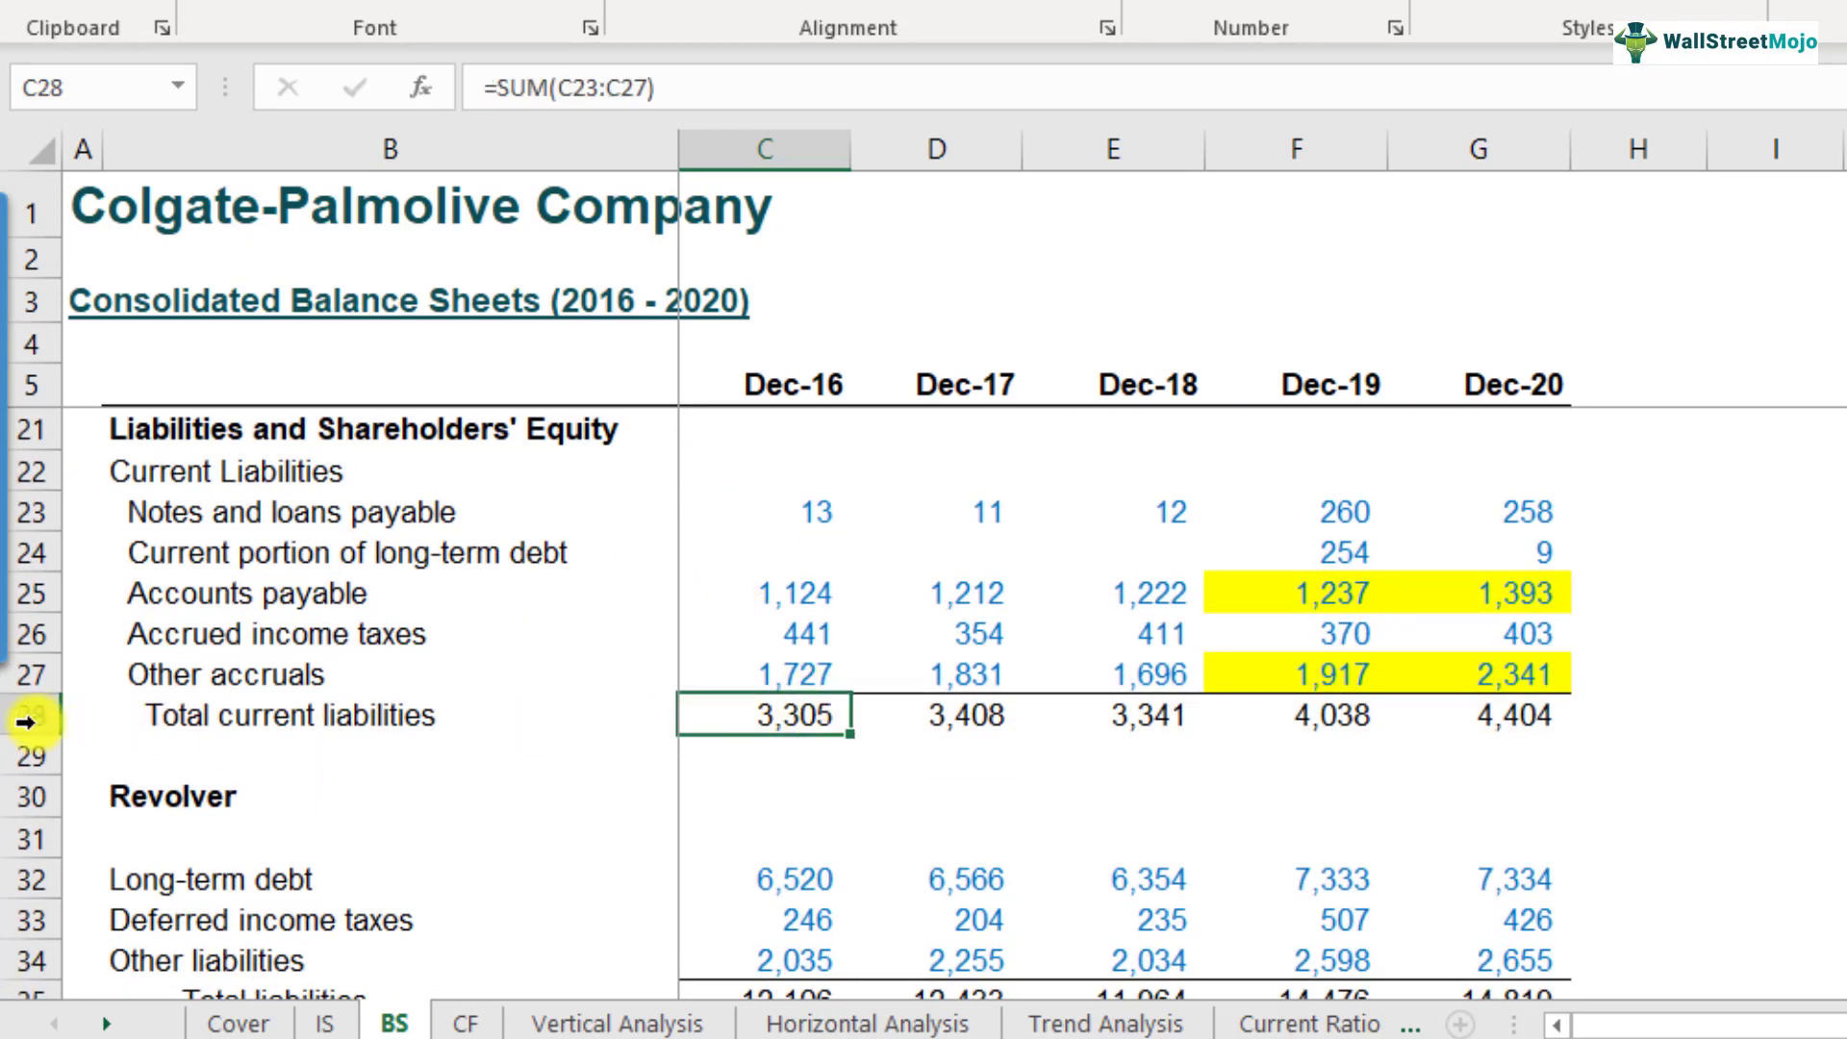
click(23, 715)
click(747, 715)
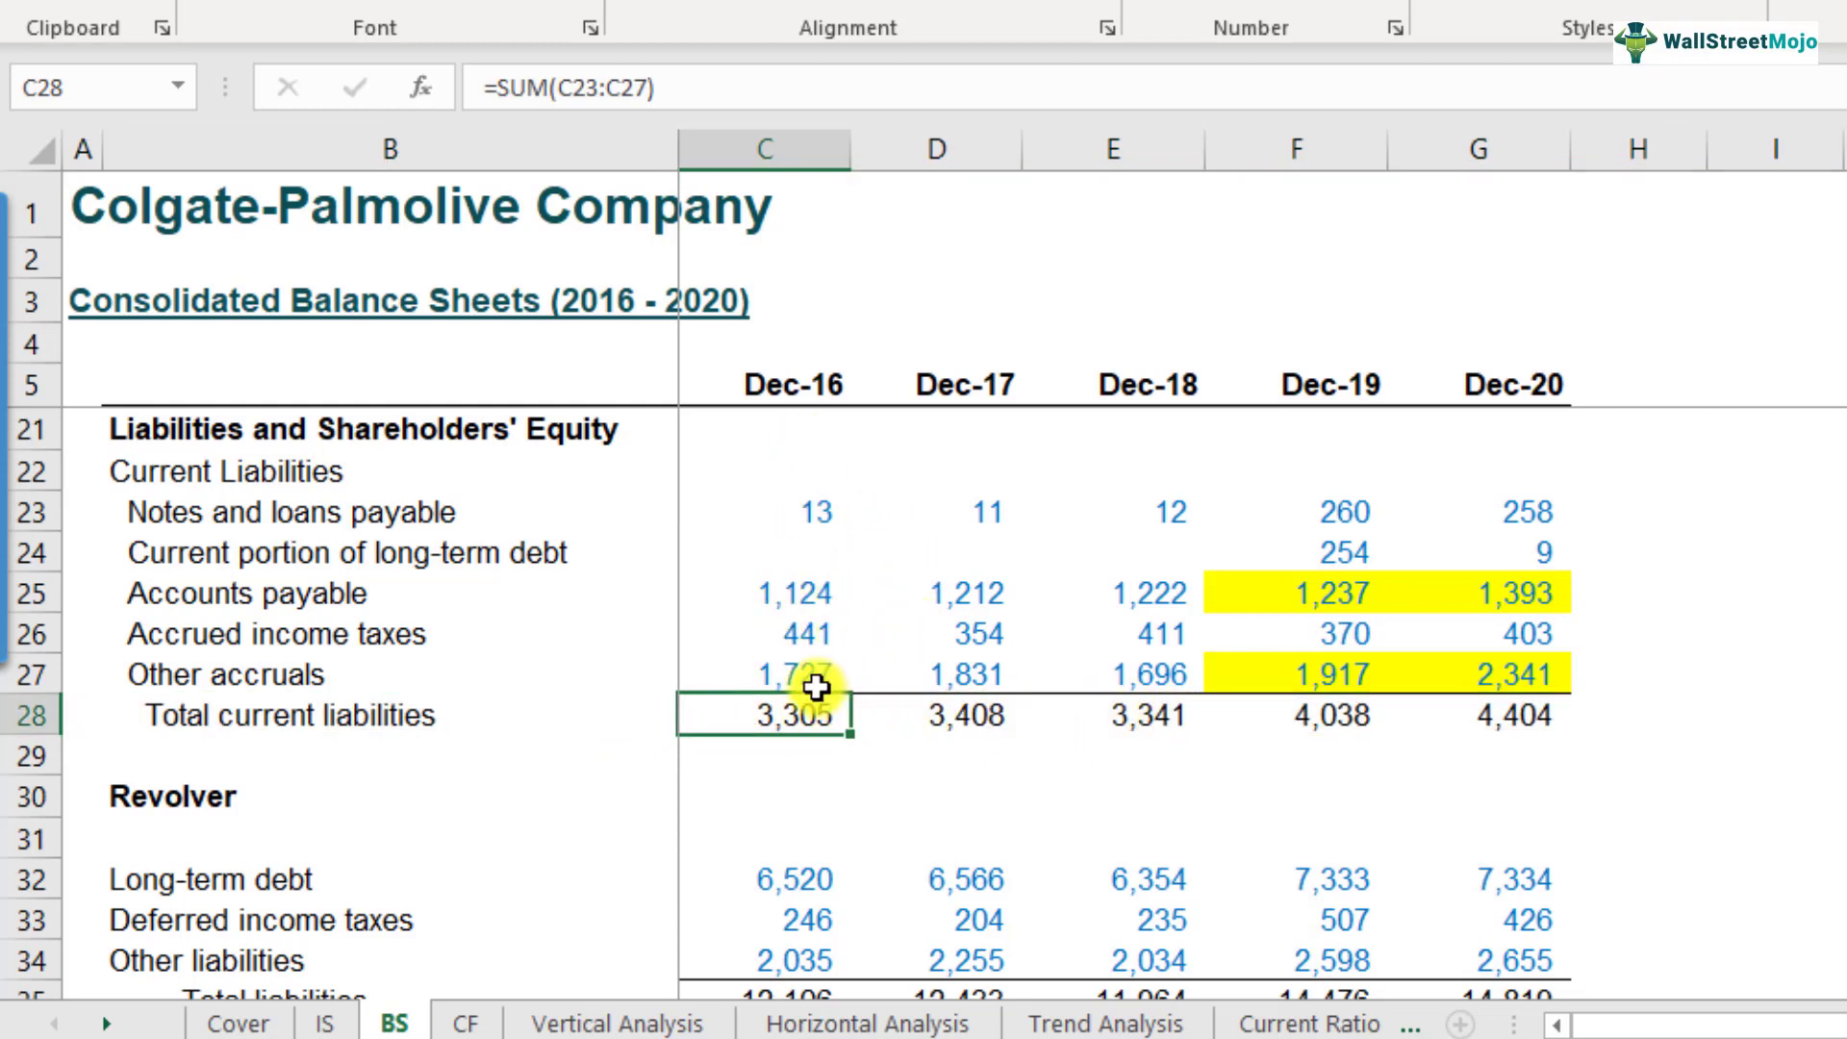
scroll(817, 685, down, 20)
Step: Enter =C8/C28 in C100 for a Dec-16 cash ratio of .40x
click(193, 715)
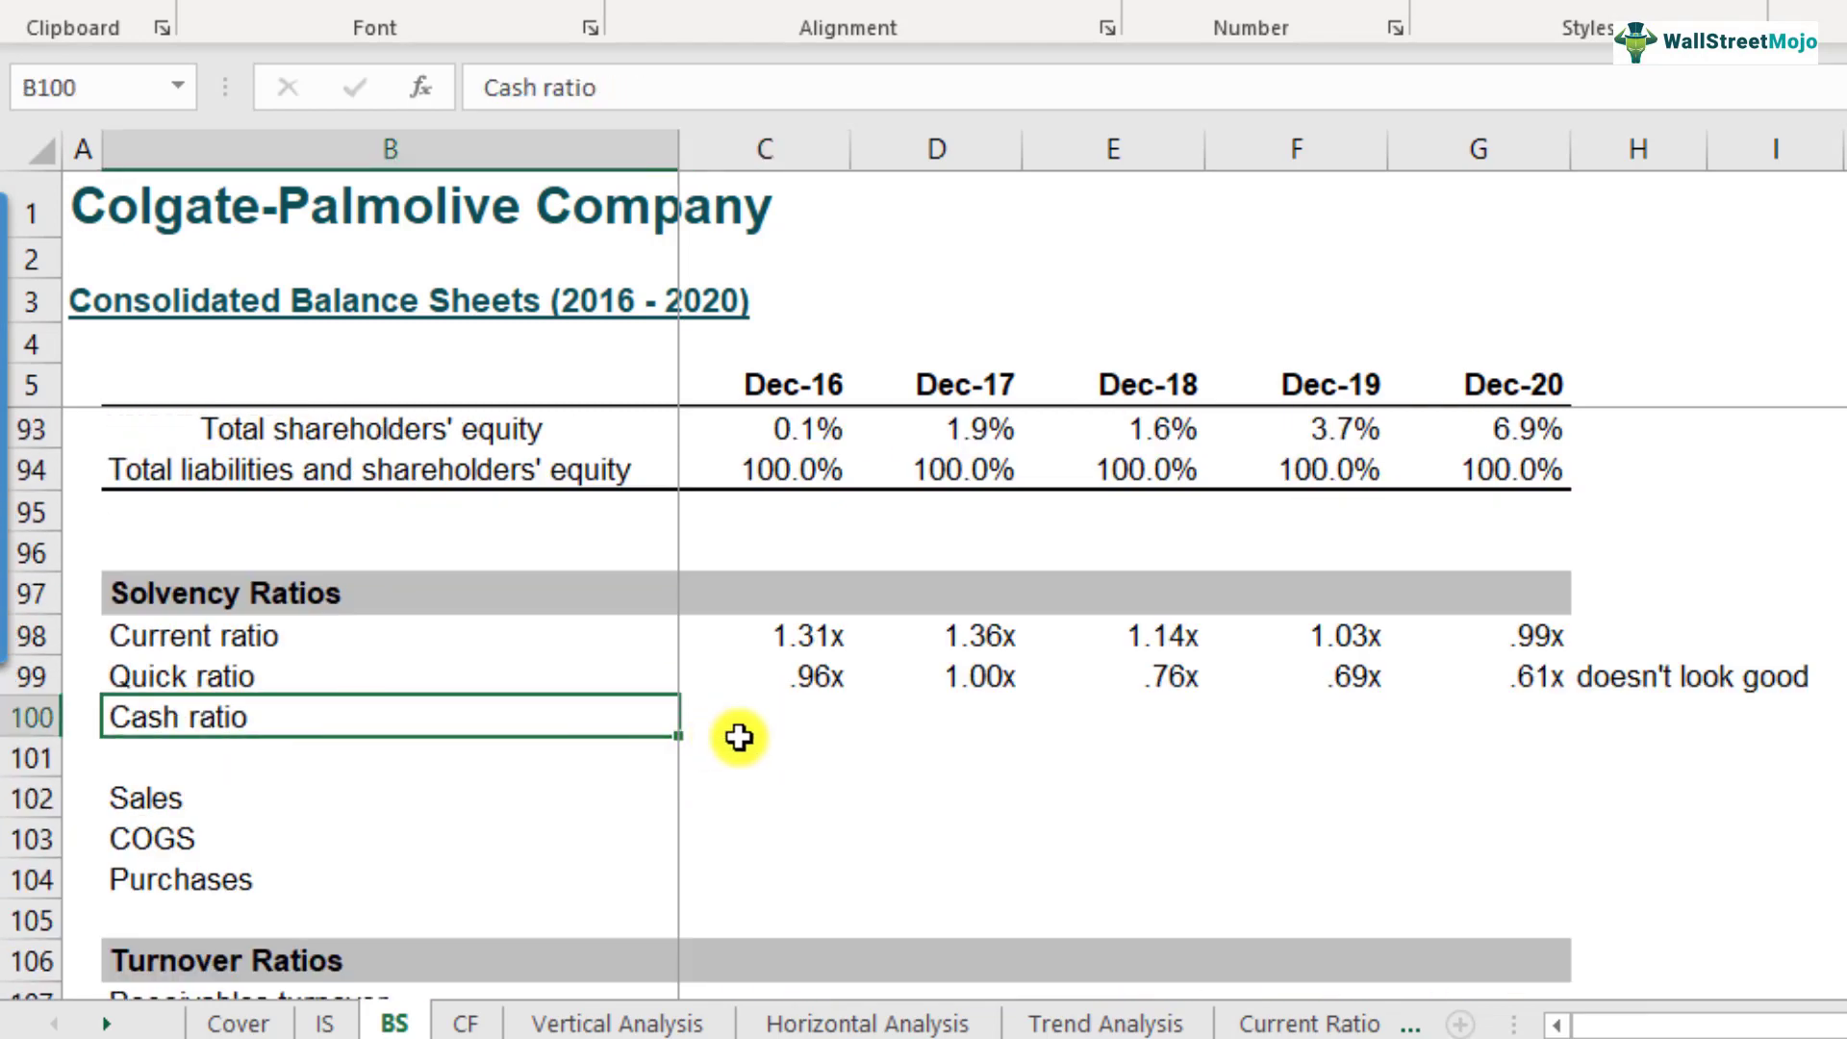
click(780, 718)
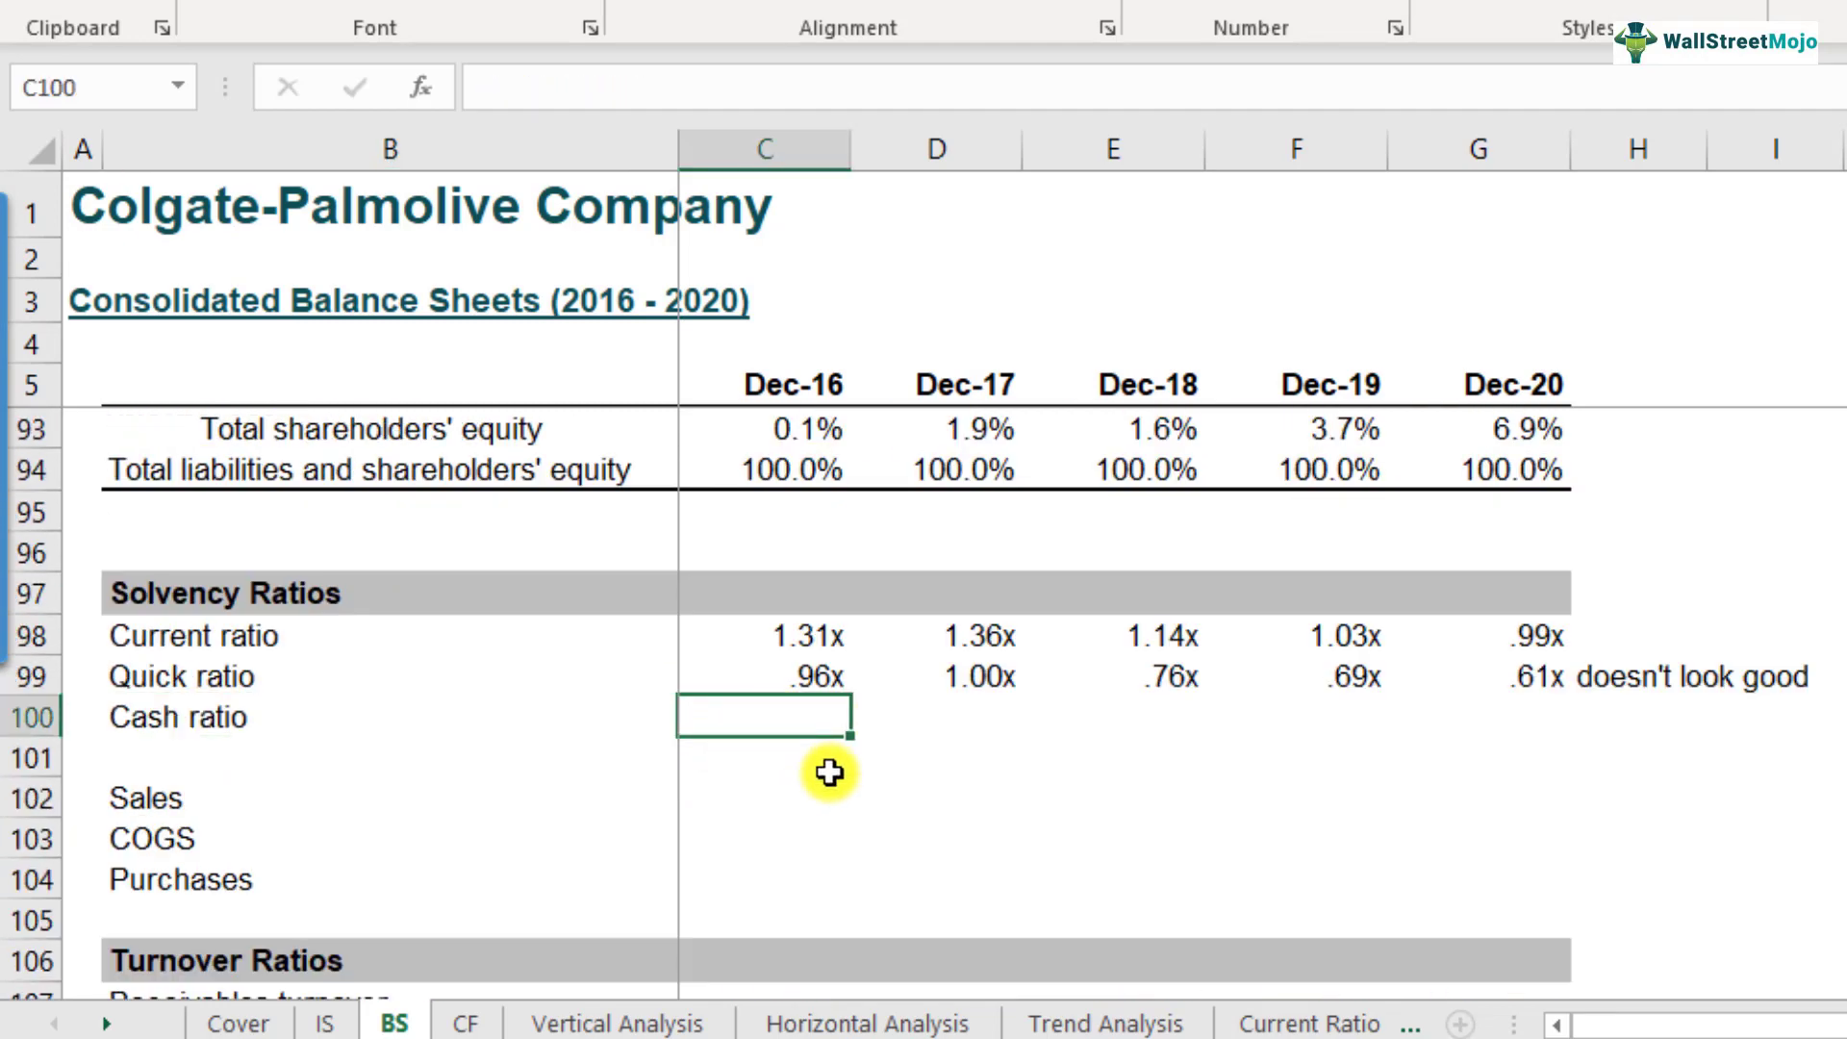
text(=)
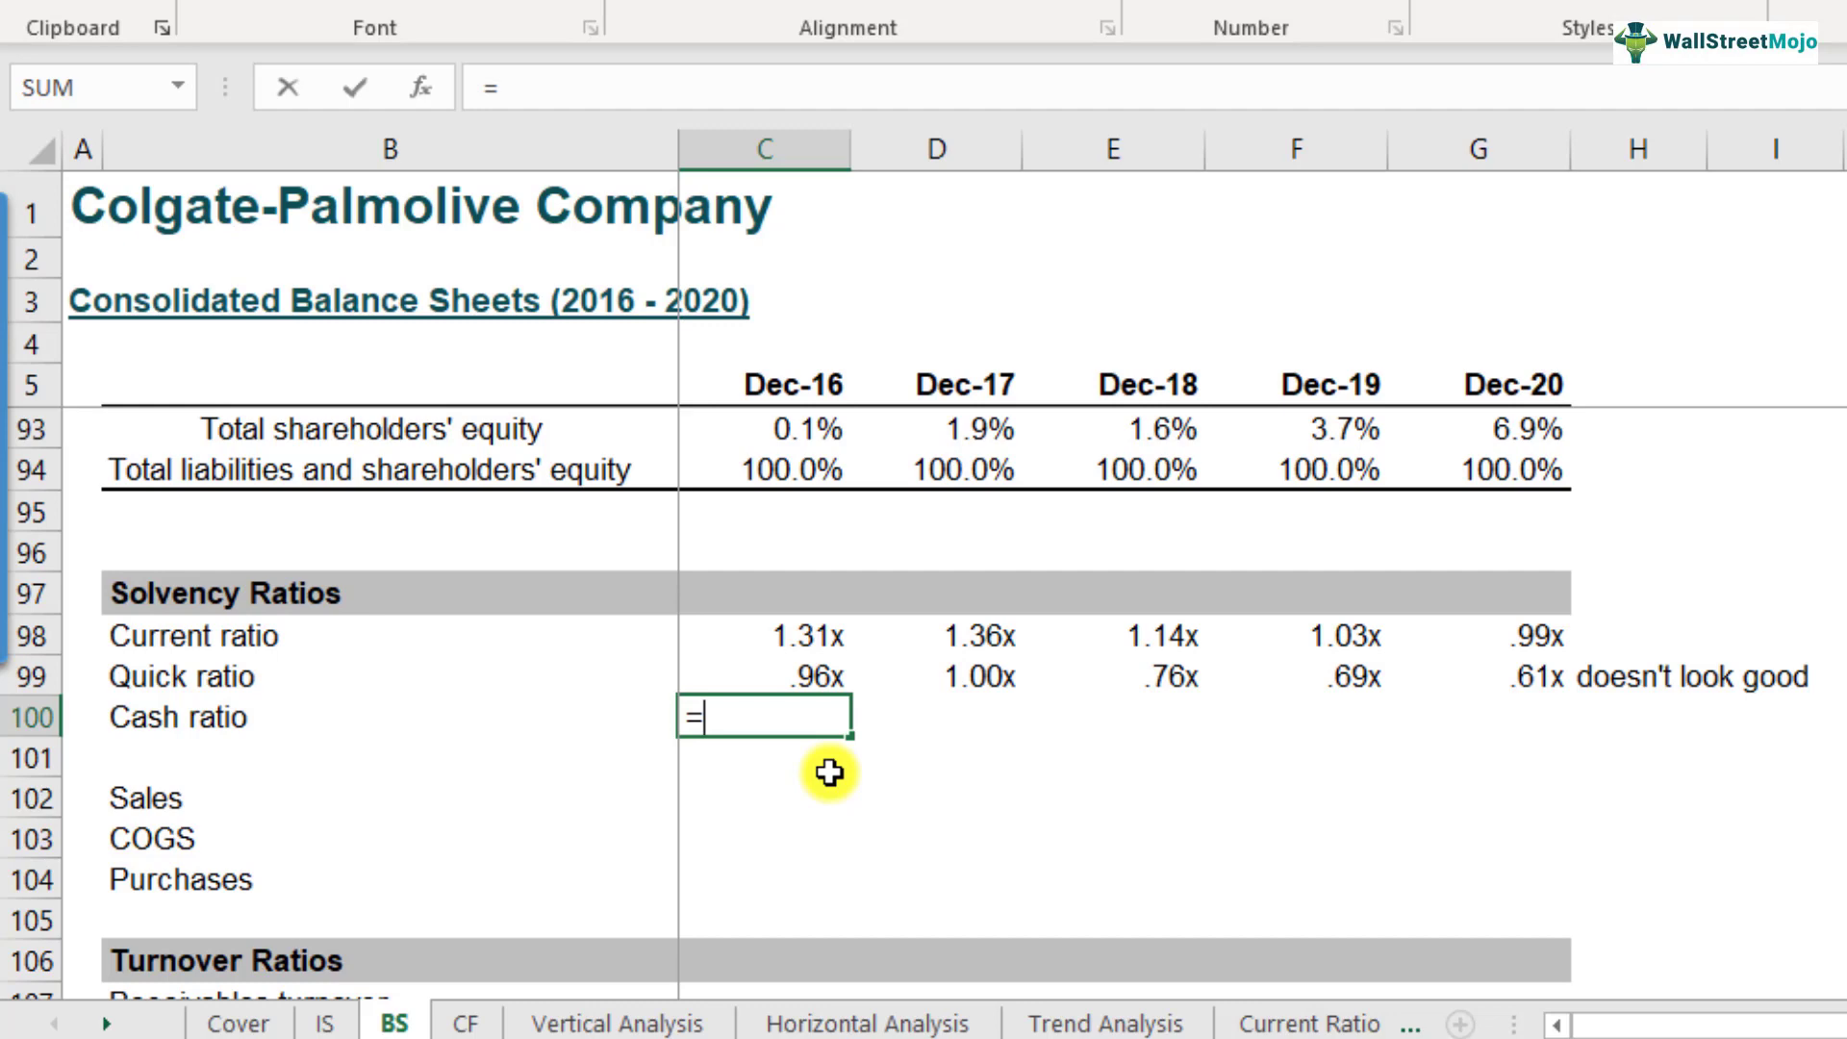
scroll(812, 569, up, 15)
scroll(812, 564, up, 14)
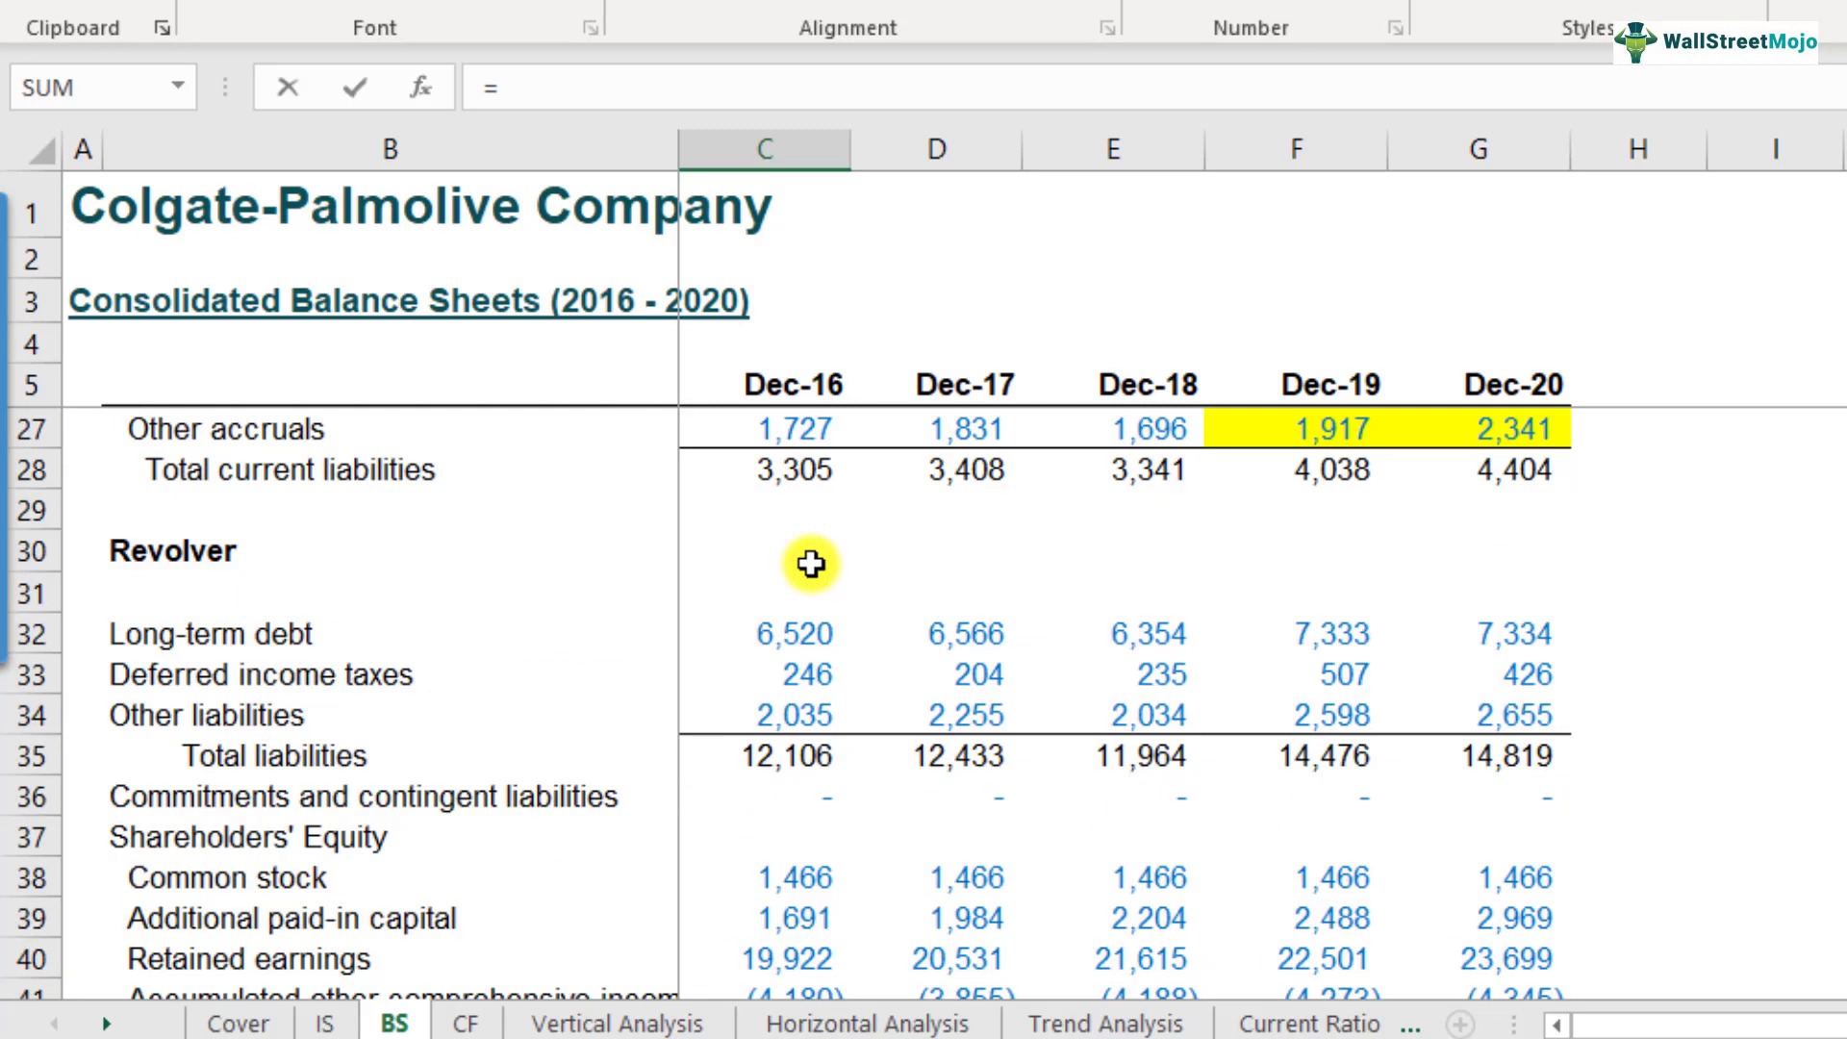
click(803, 512)
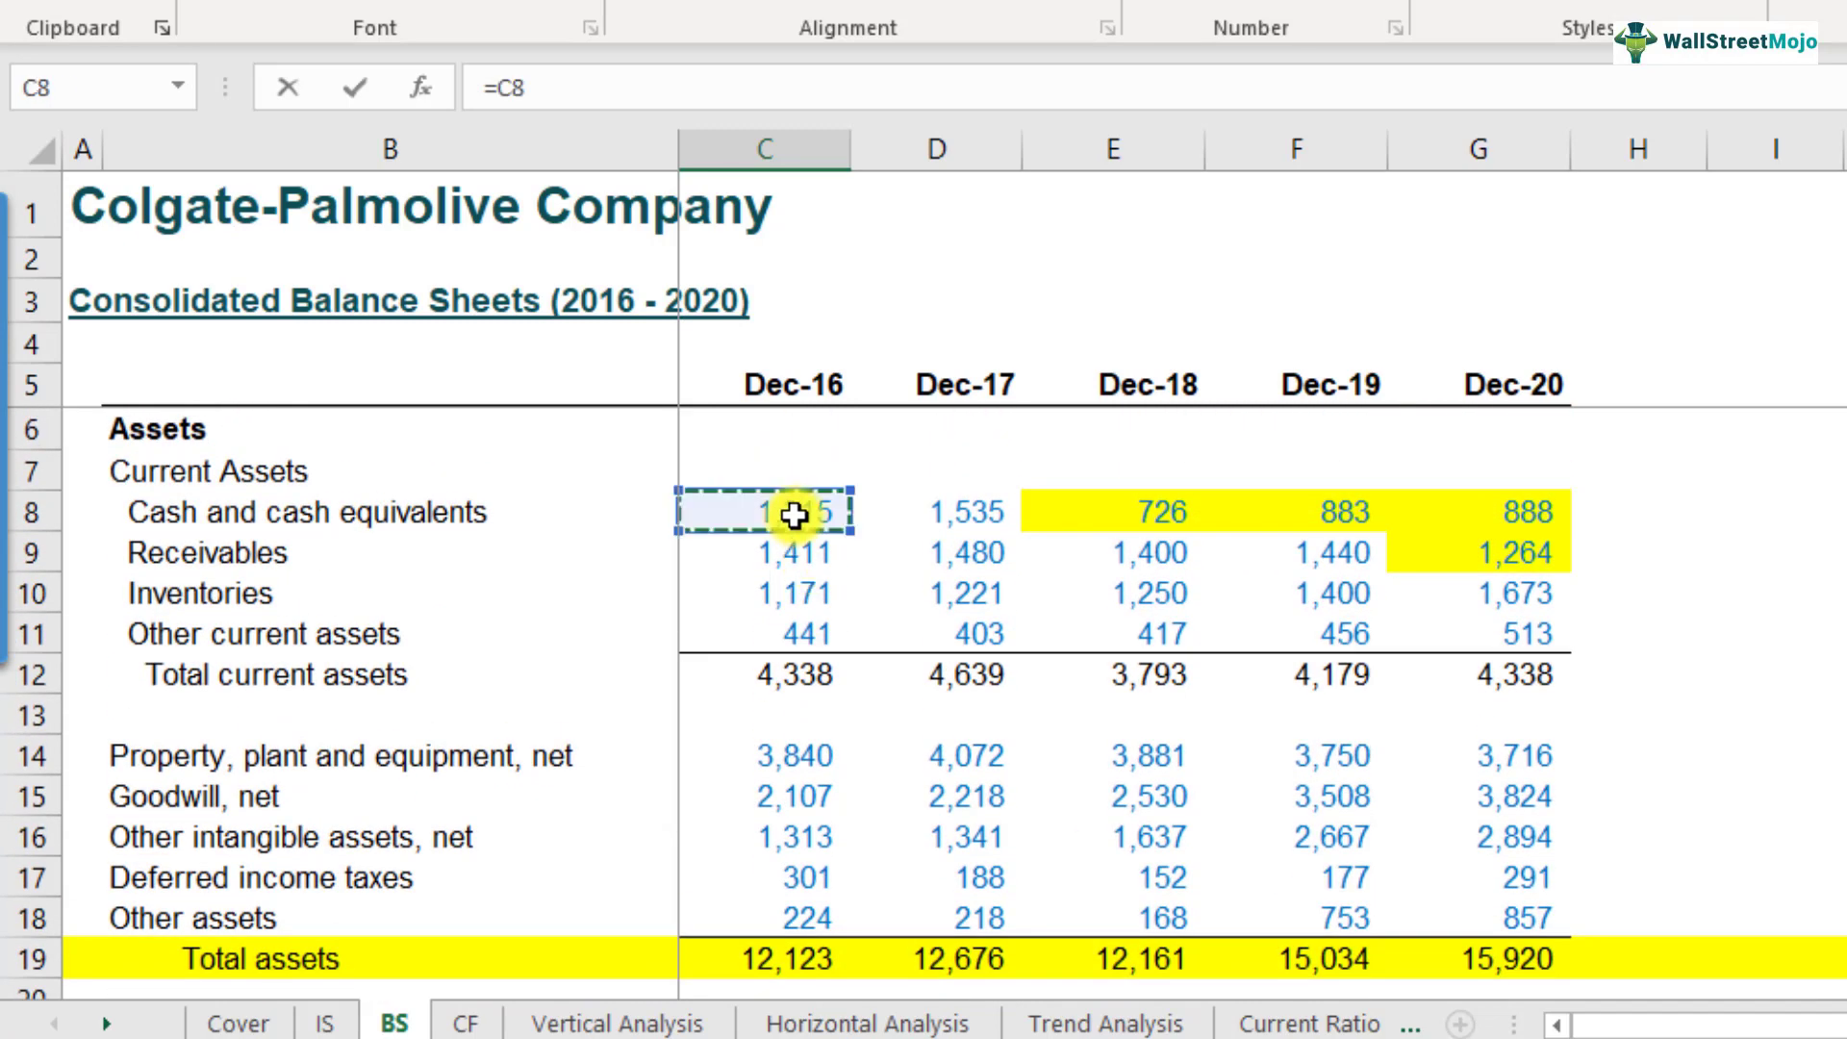
text(/)
scroll(804, 709, down, 5)
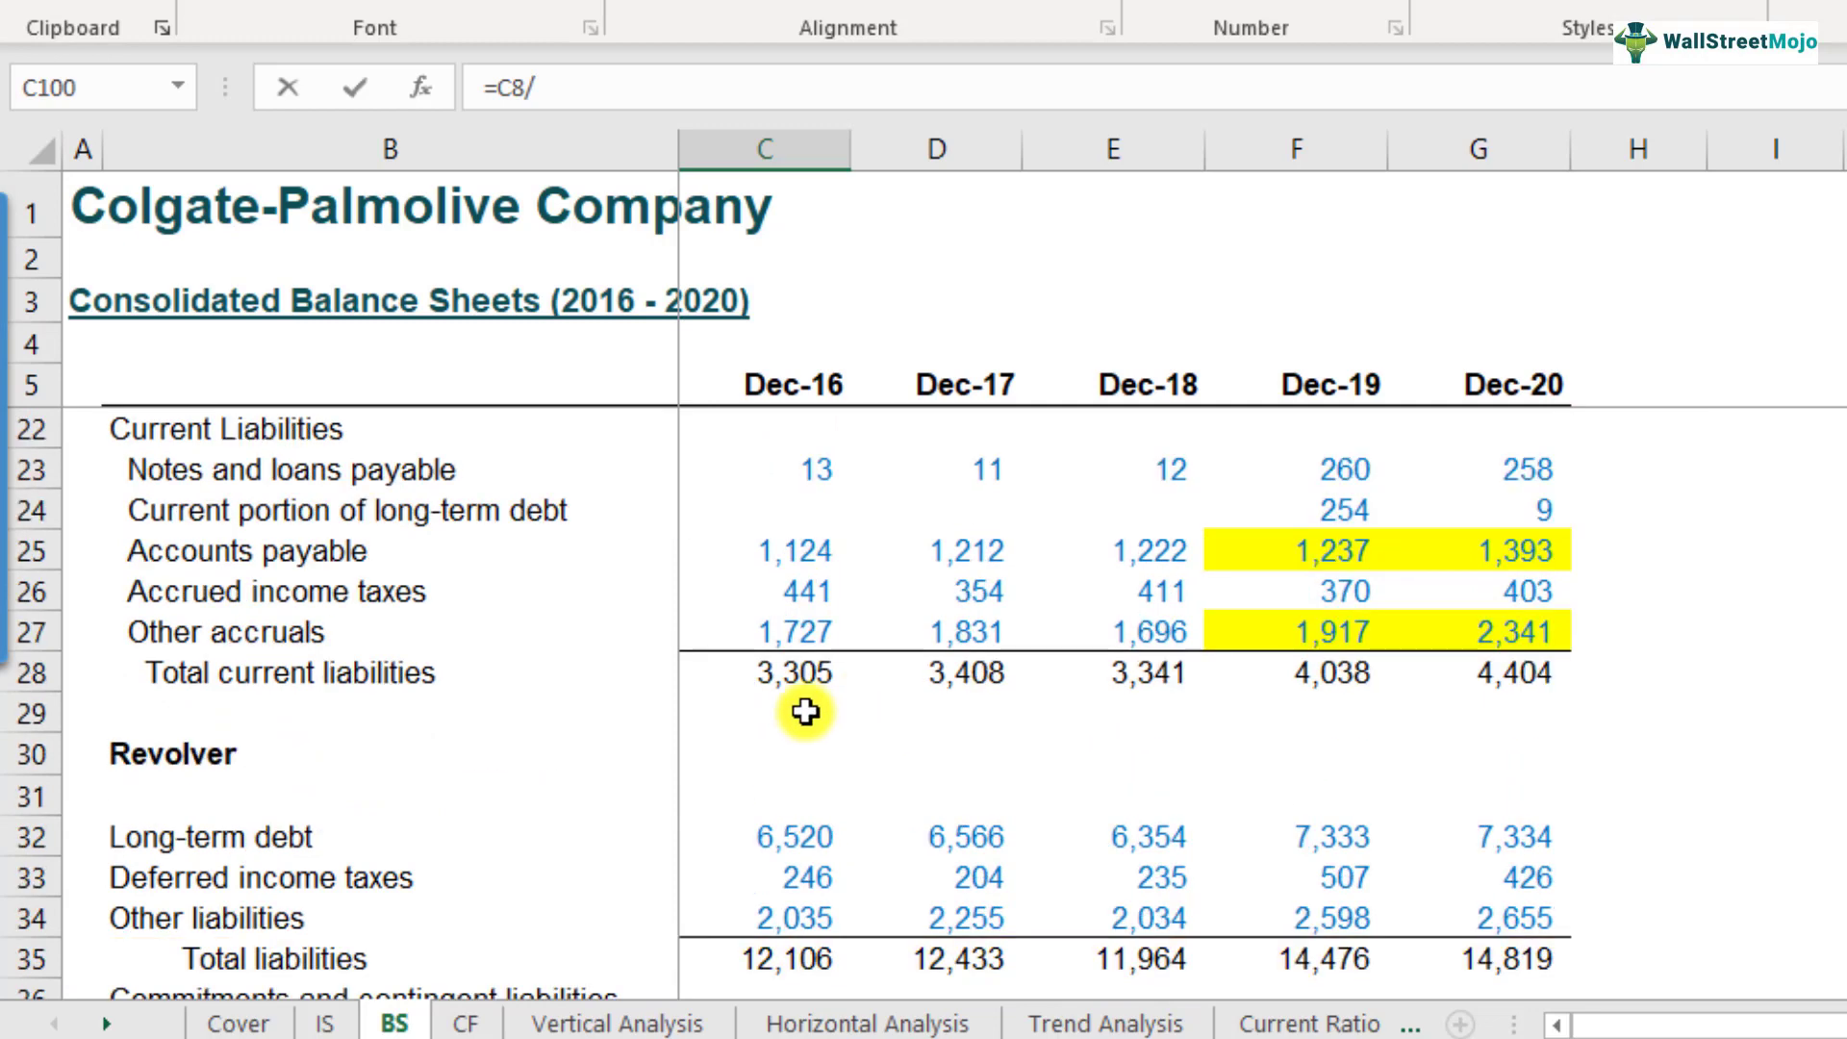
click(796, 679)
key(ctrl+Return)
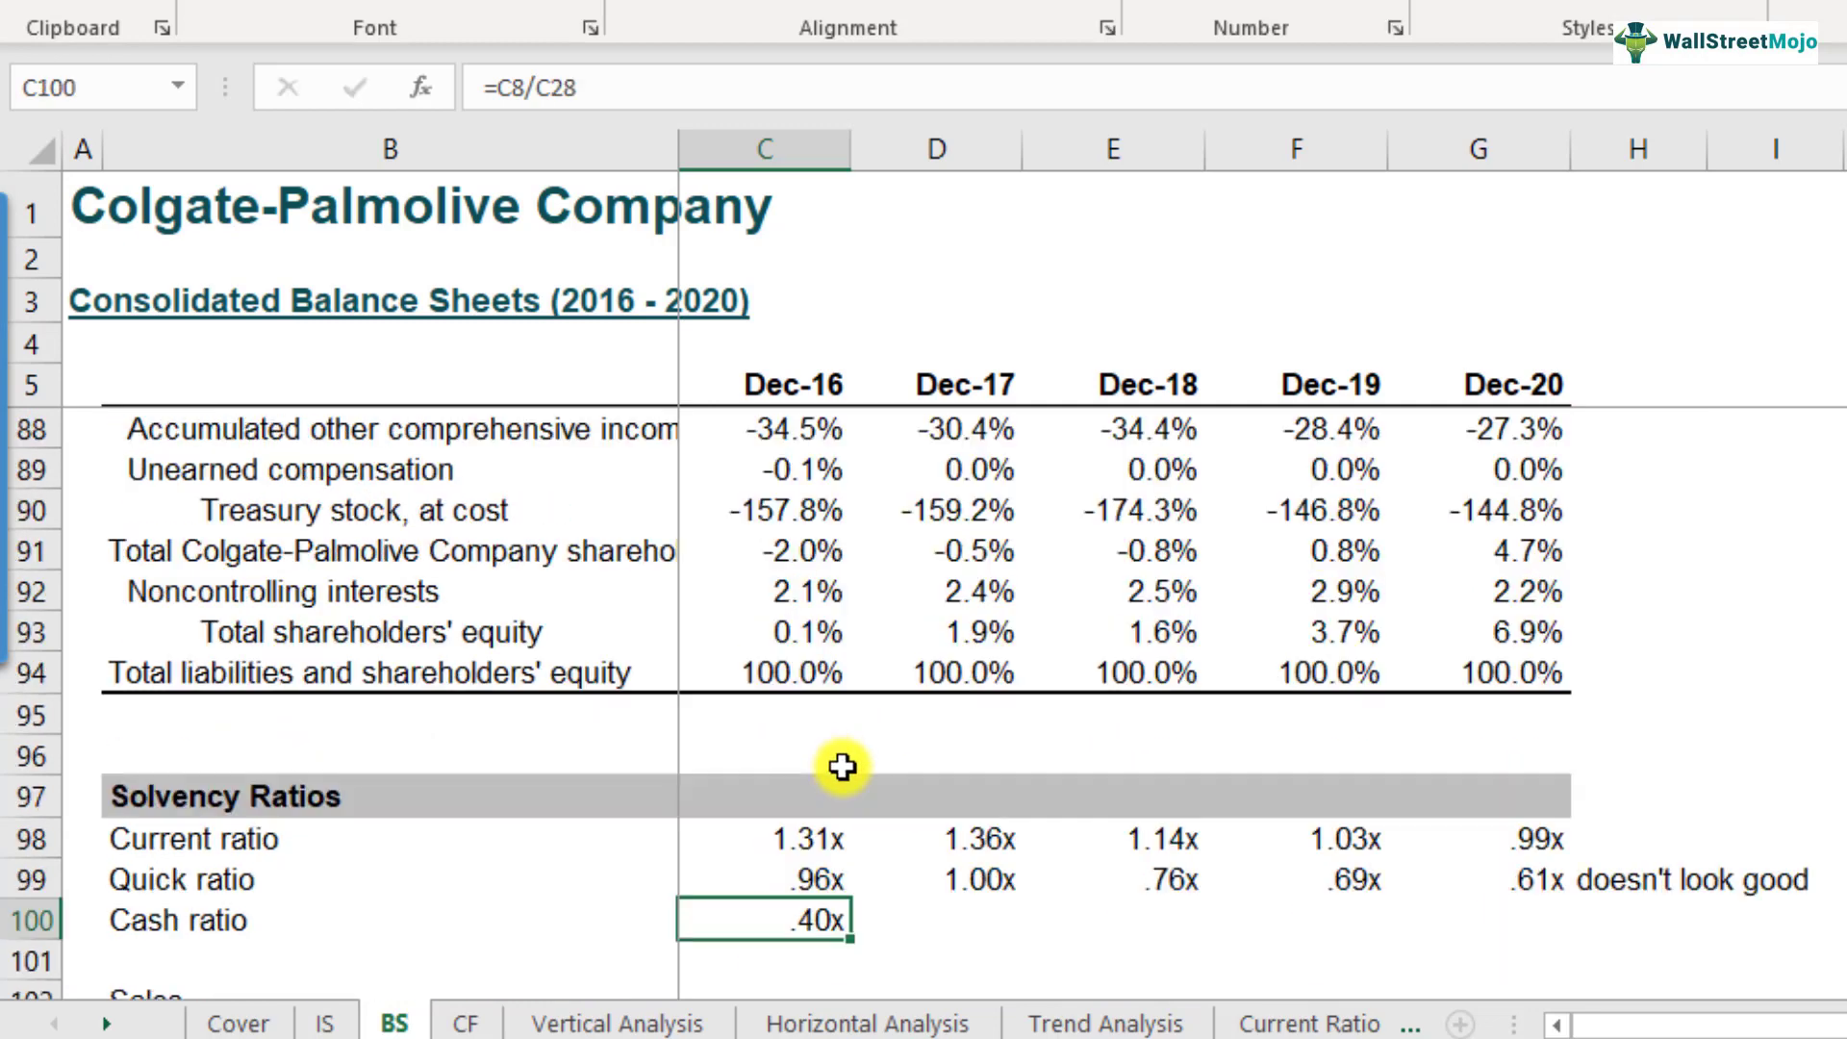
scroll(841, 767, down, 2)
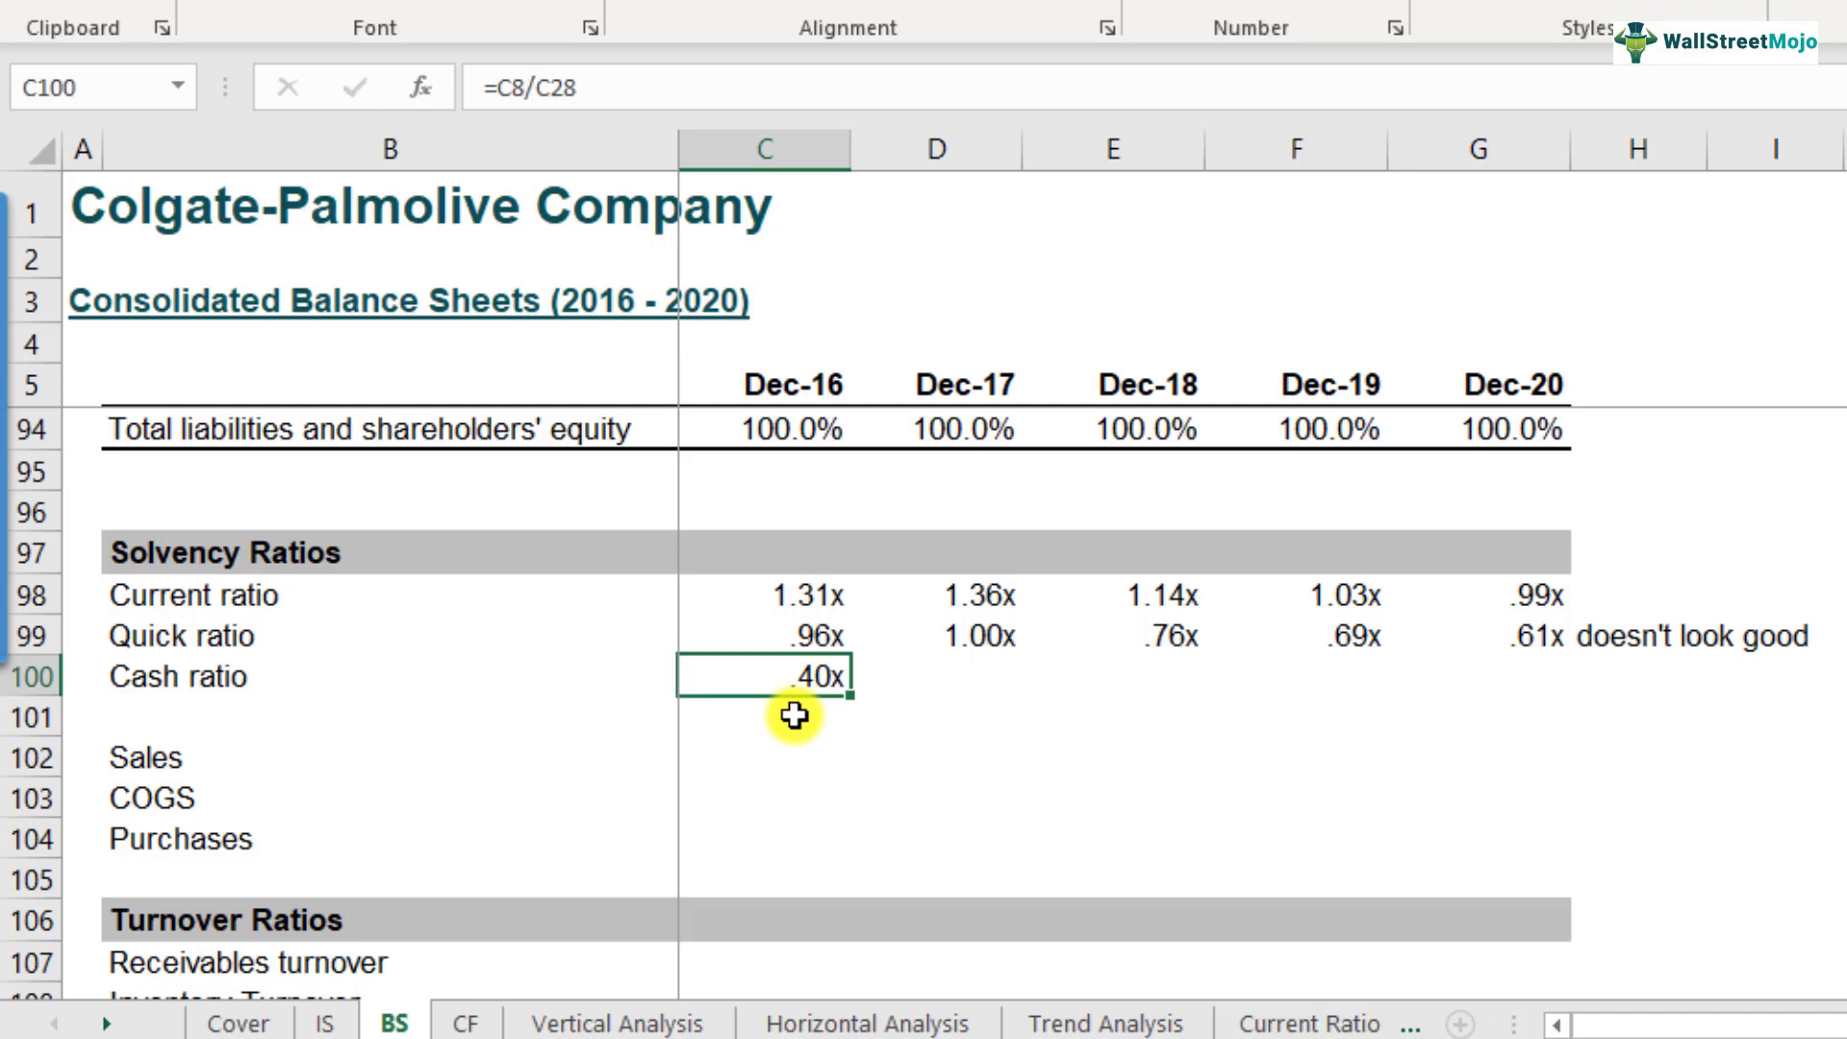
Step: Copy the C100 formula into D100:G100, giving .45x, .22x, .22x and .20x
key(F2)
key(Escape)
key(Right)
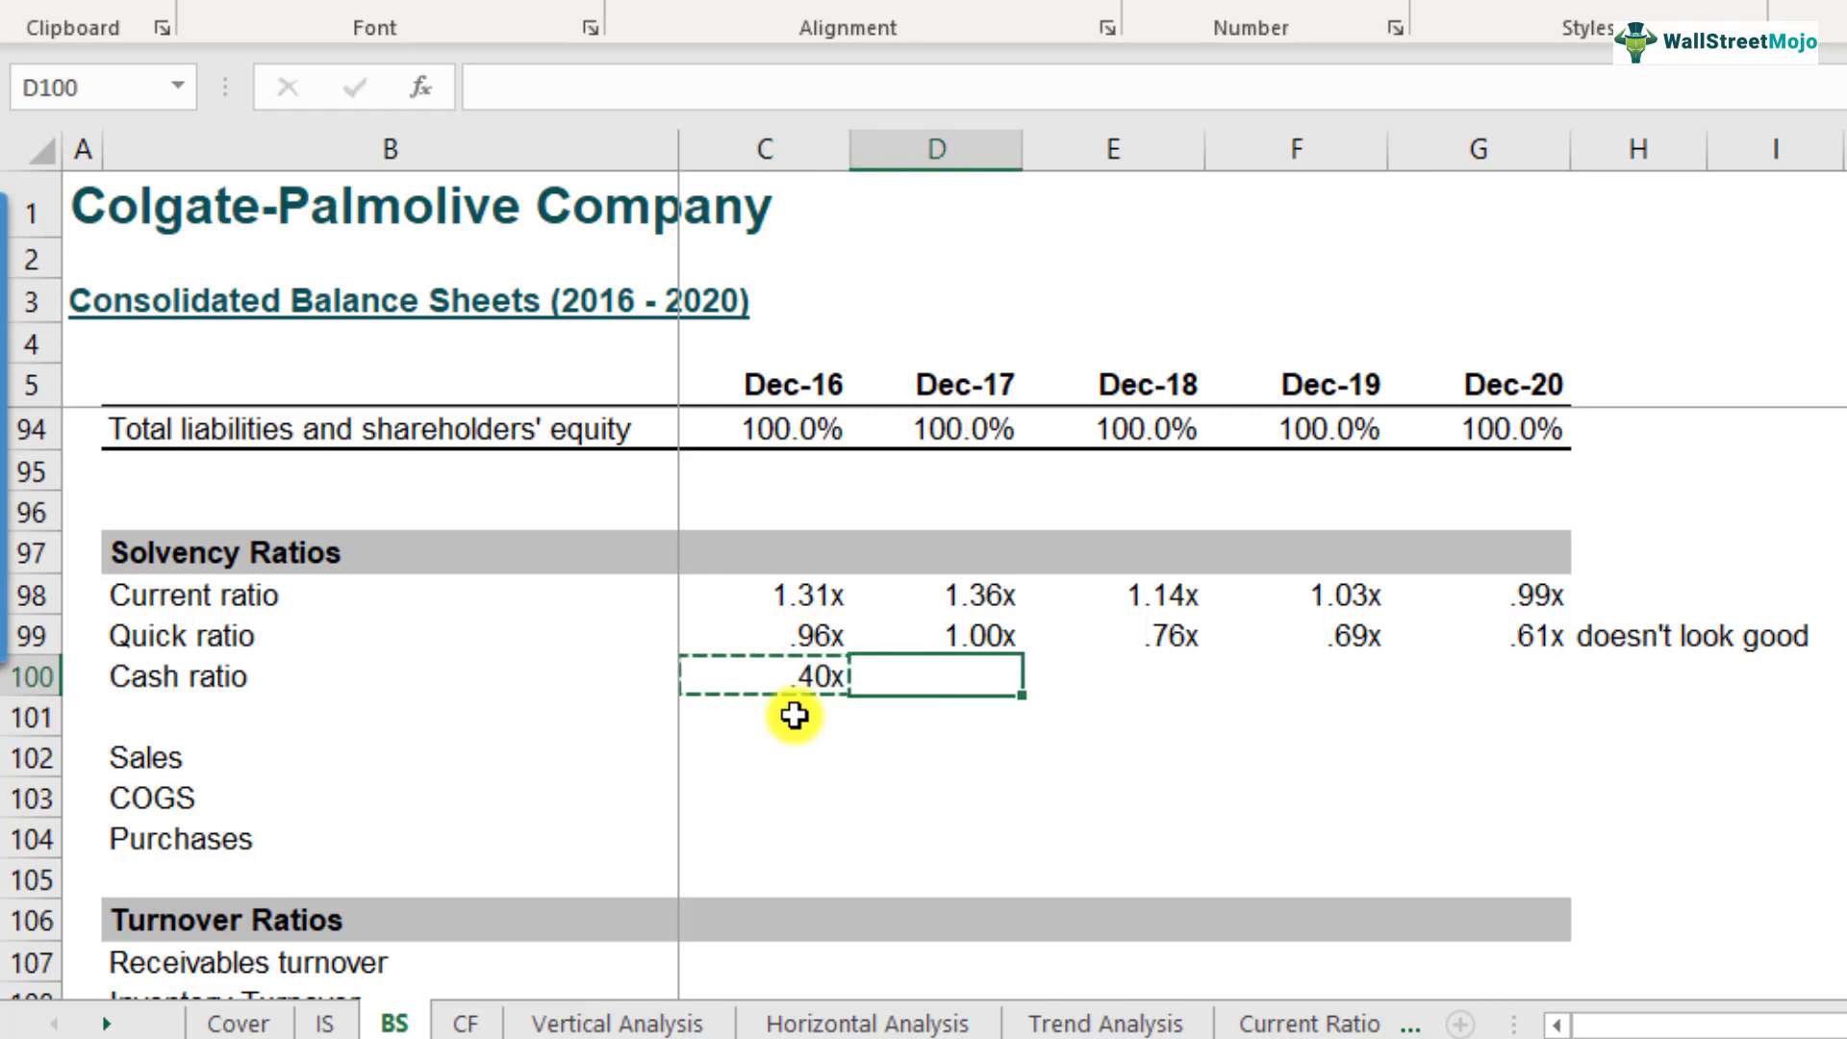
key(shift+Right)
key(shift+Right)
key(shift+Right)
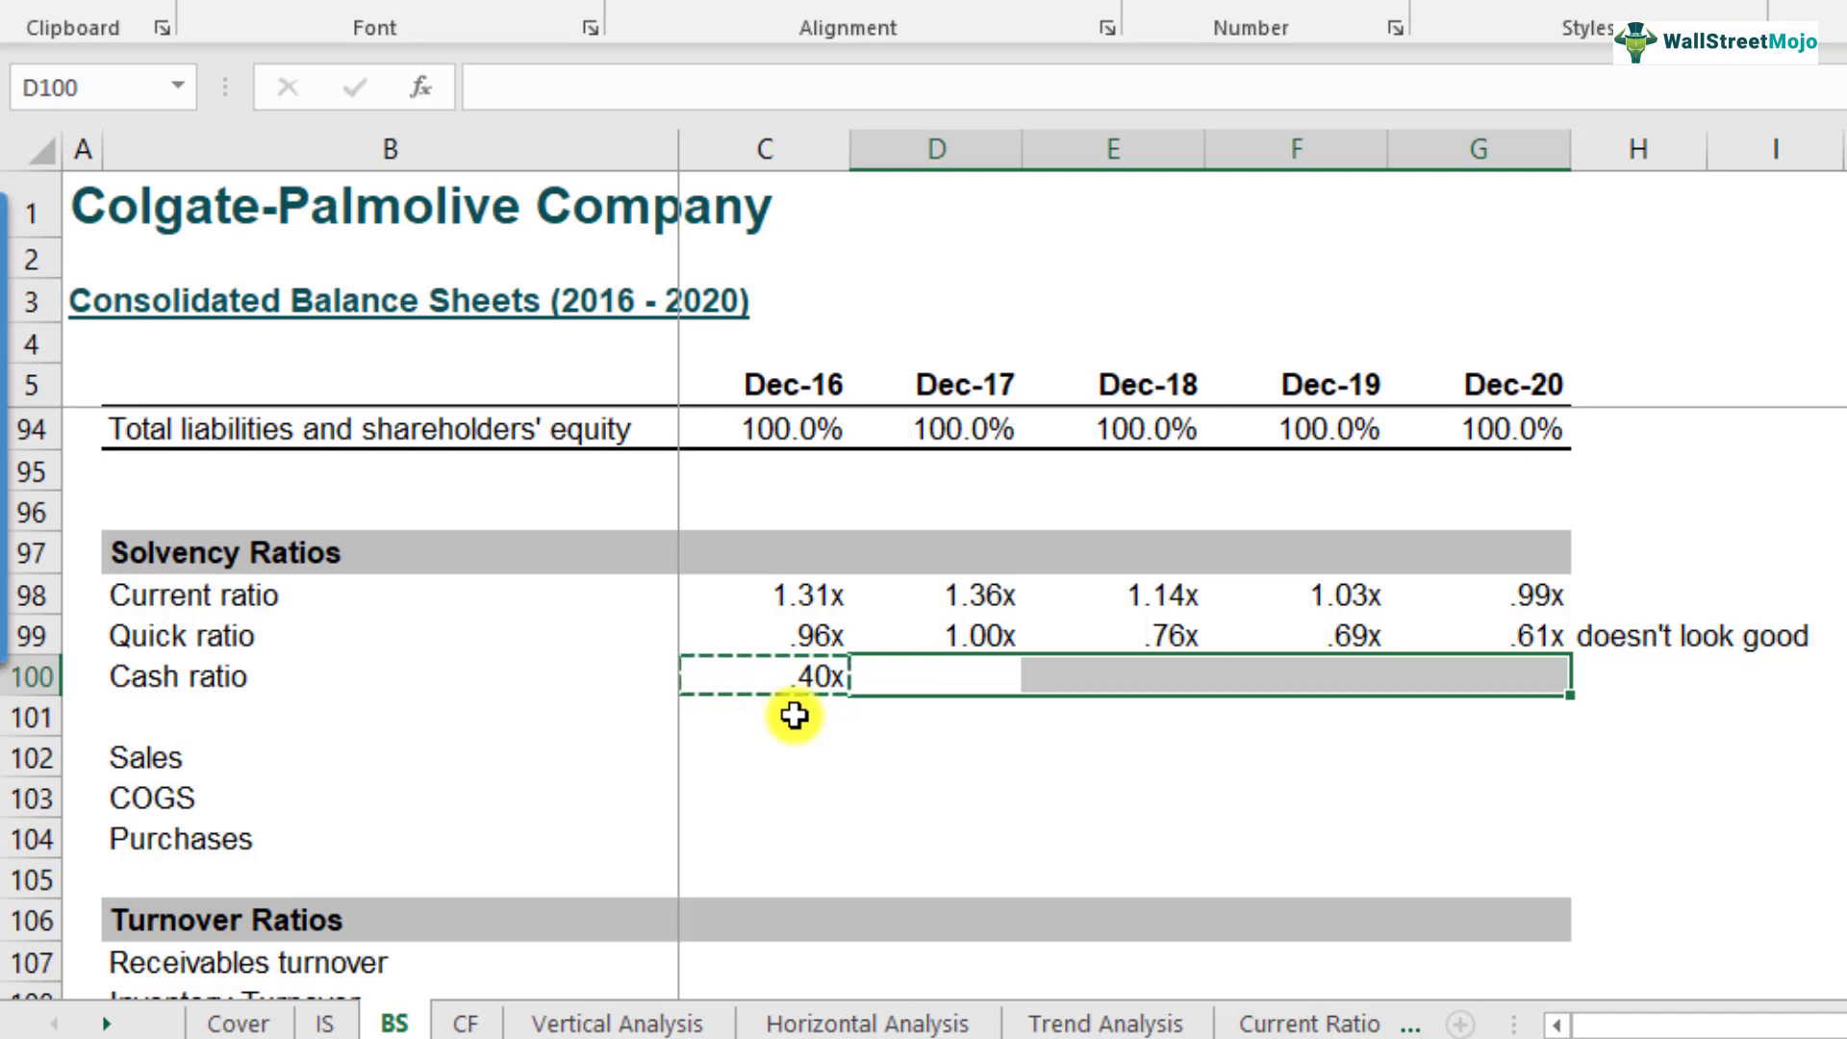
text(.45x	.22x	.22x	.20x)
key(Down)
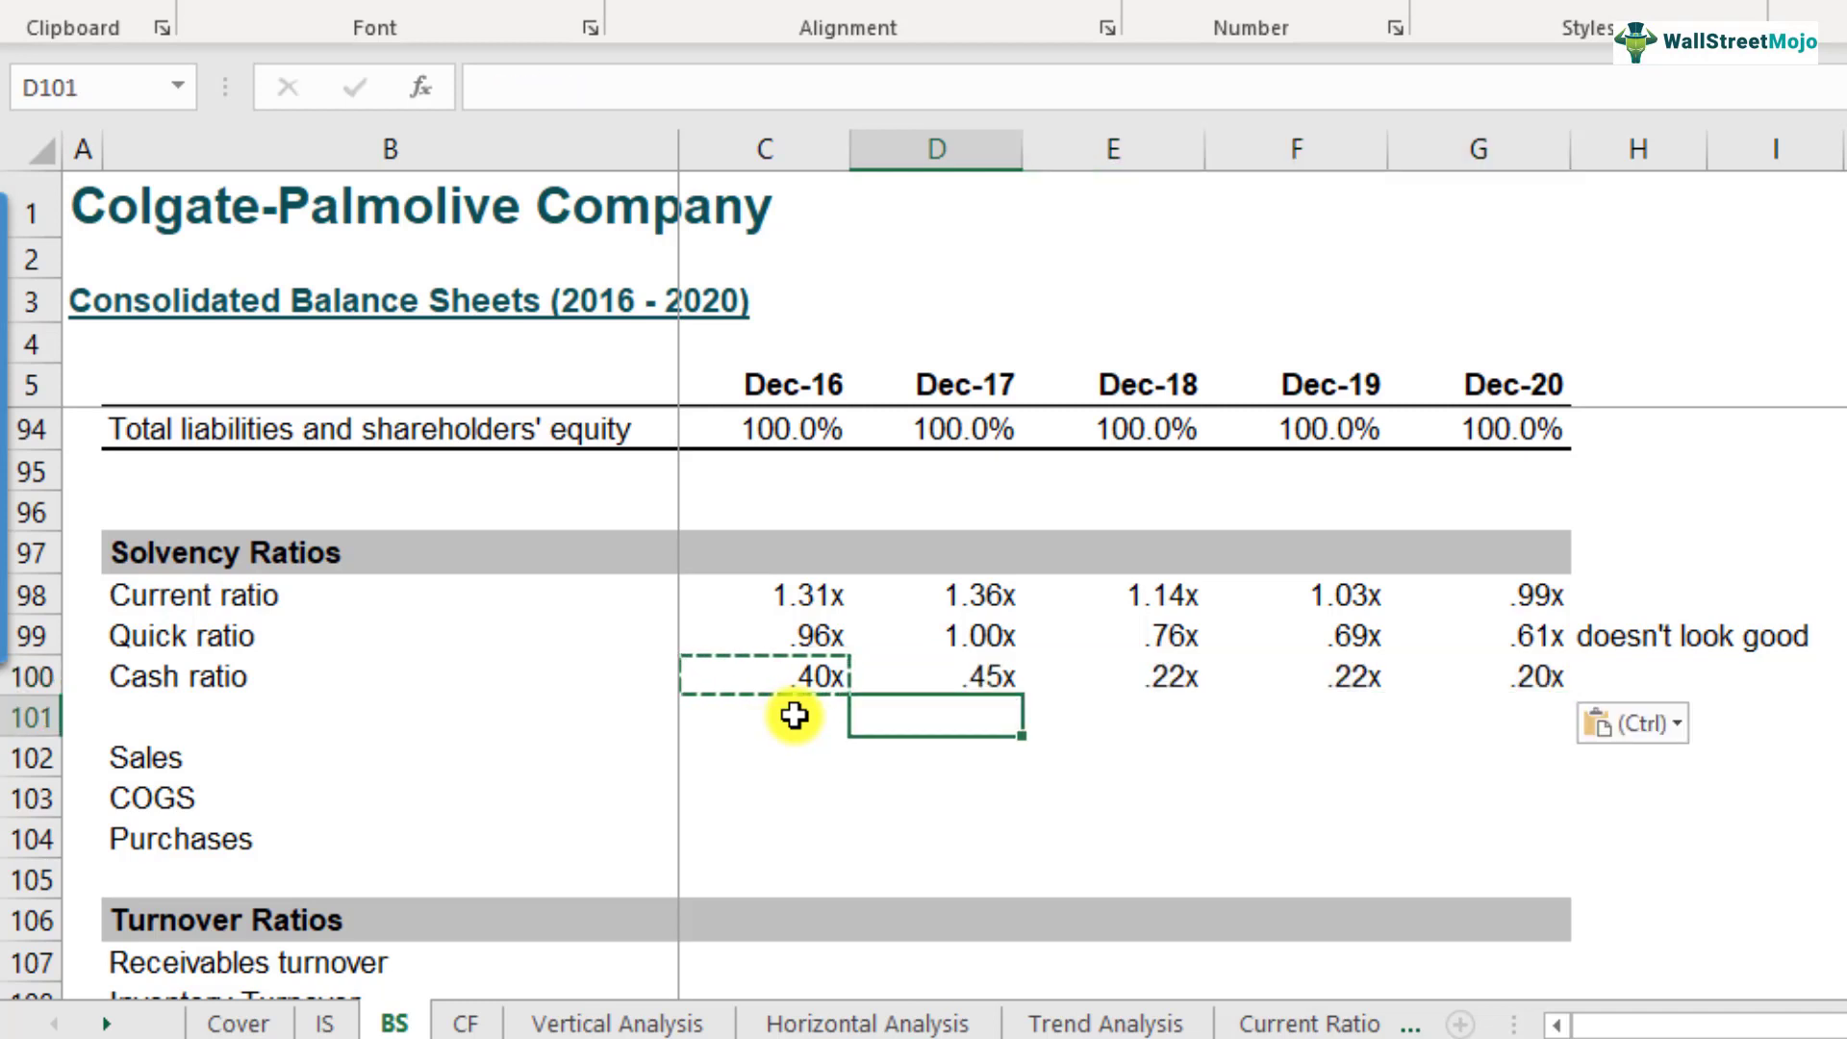
click(972, 667)
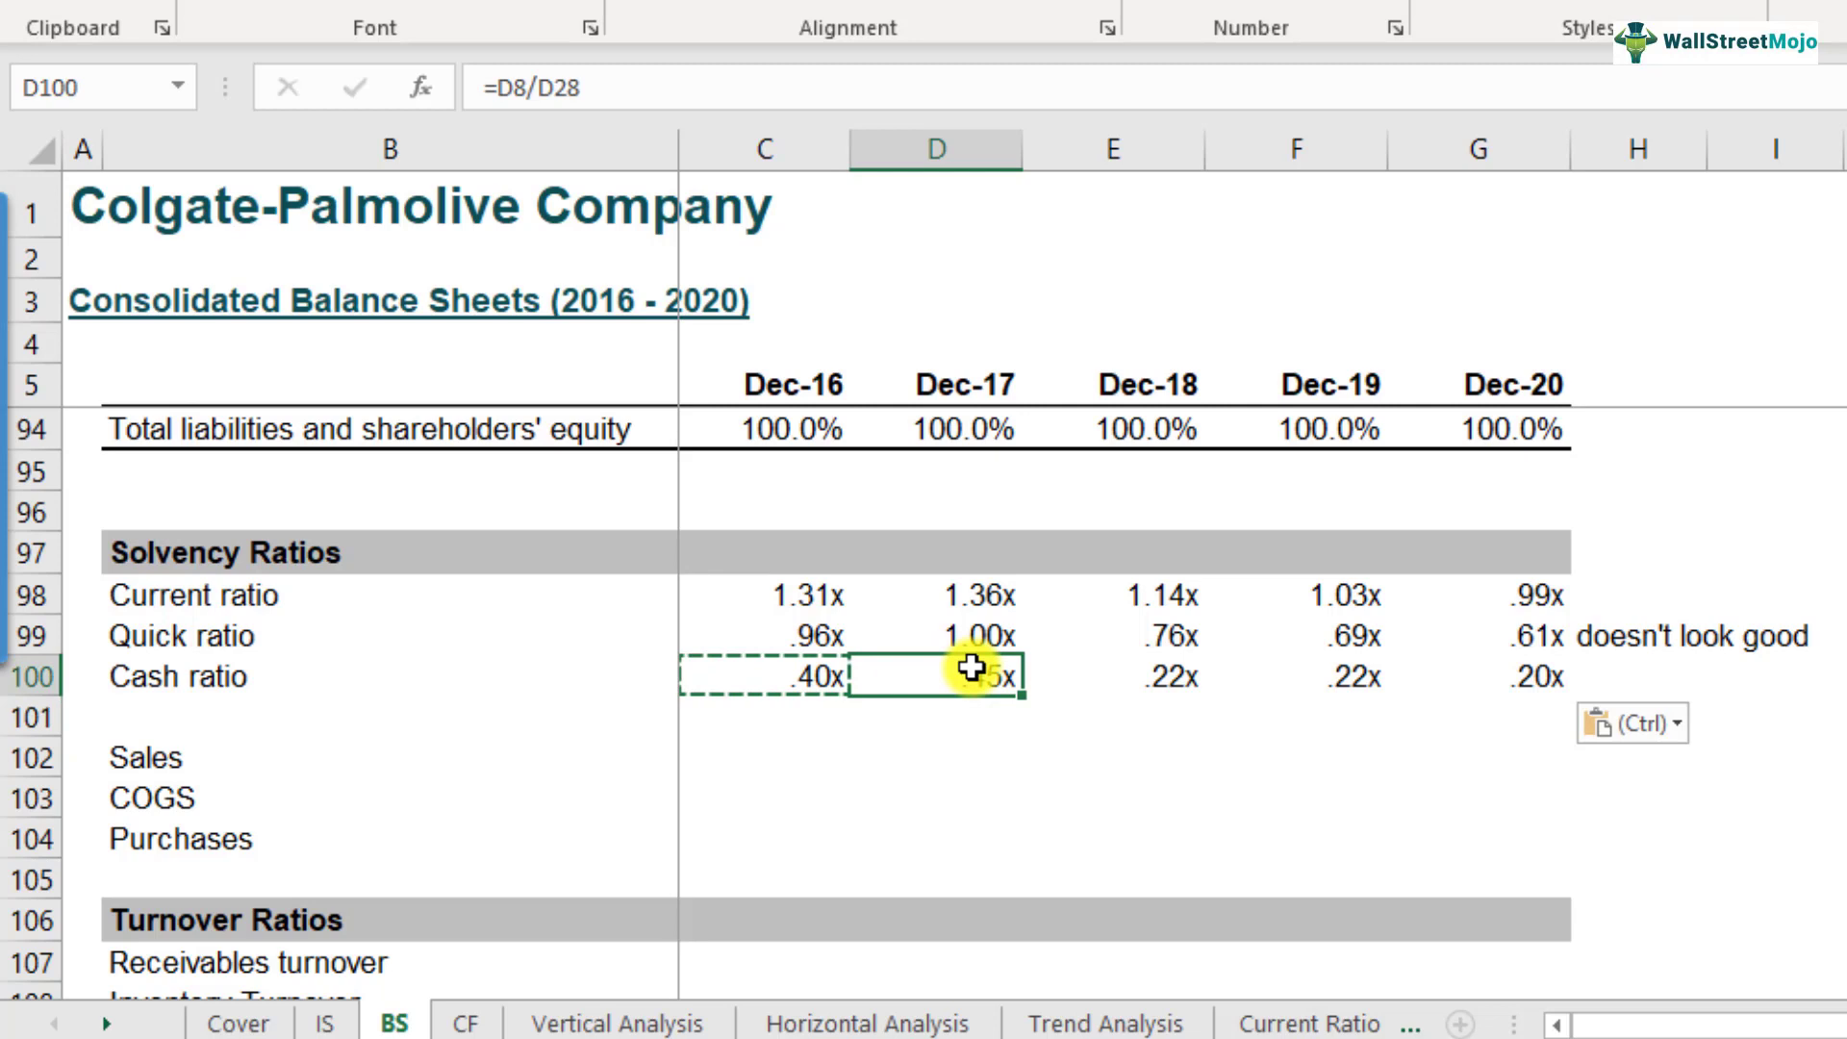
drag(1156, 685, 1477, 685)
click(1136, 682)
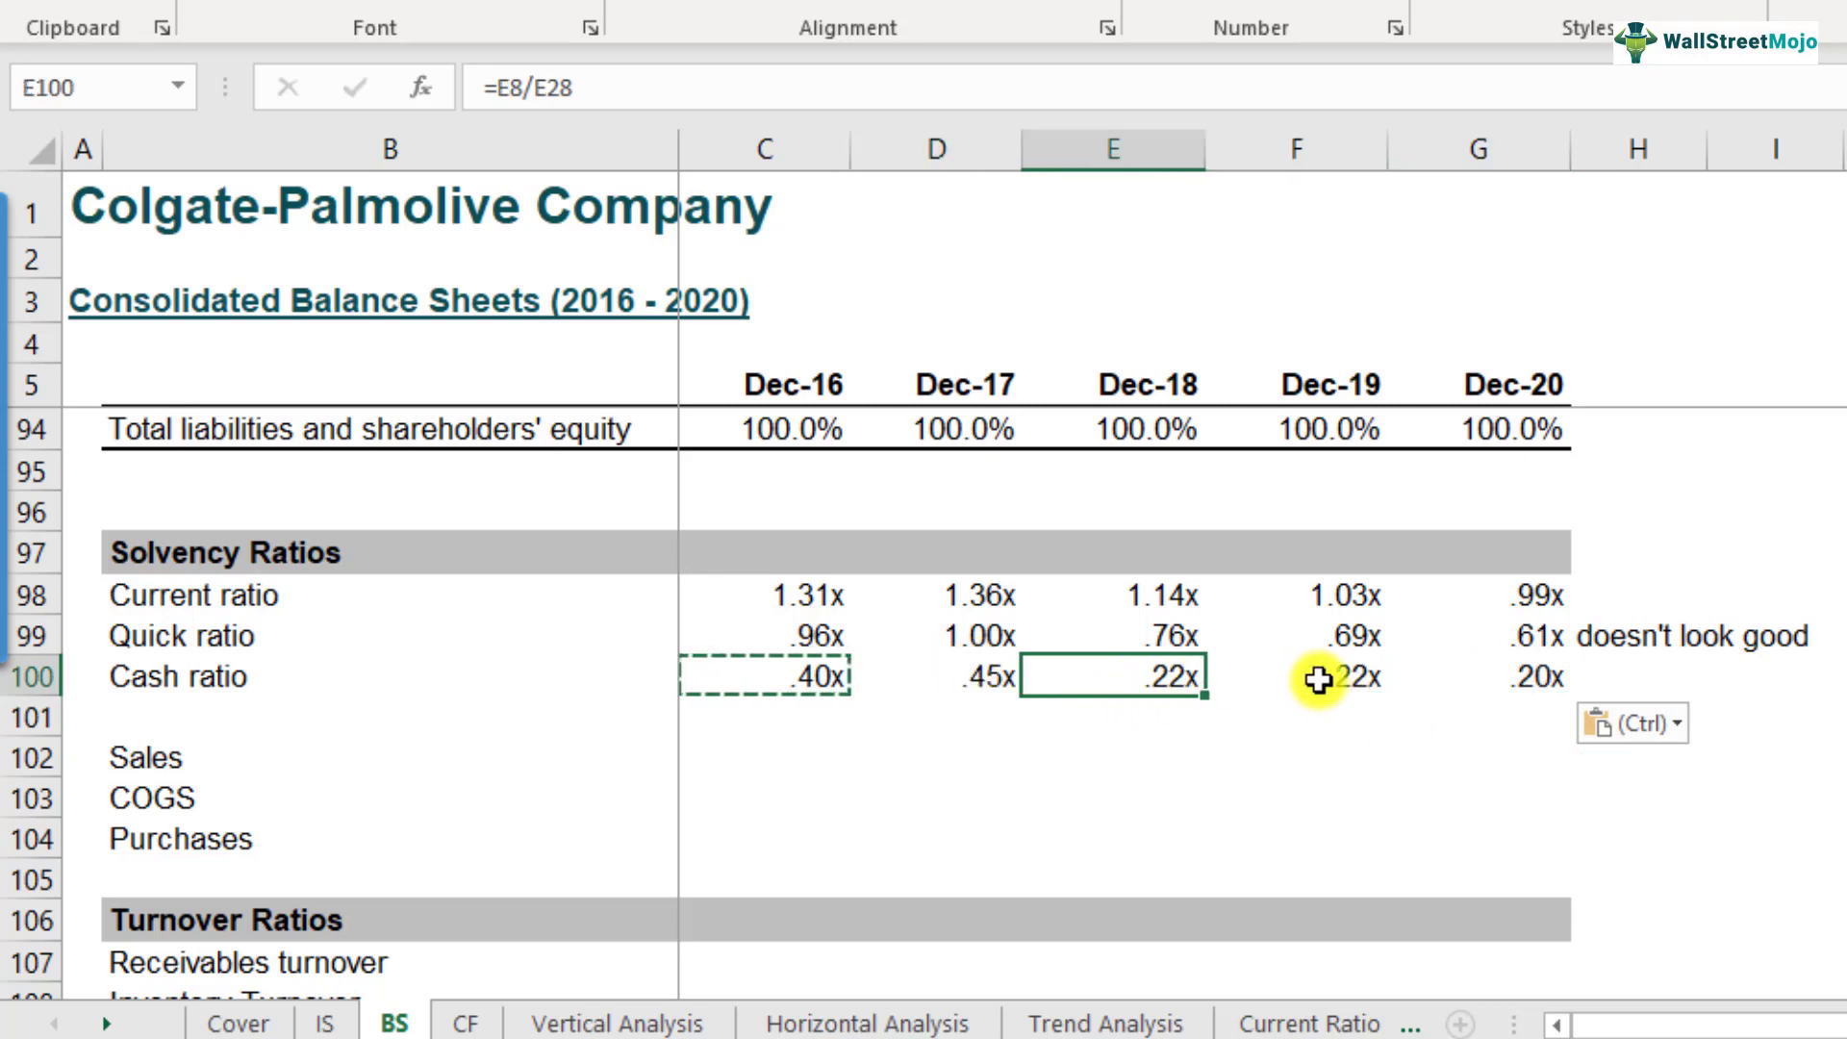
click(1319, 679)
click(1473, 683)
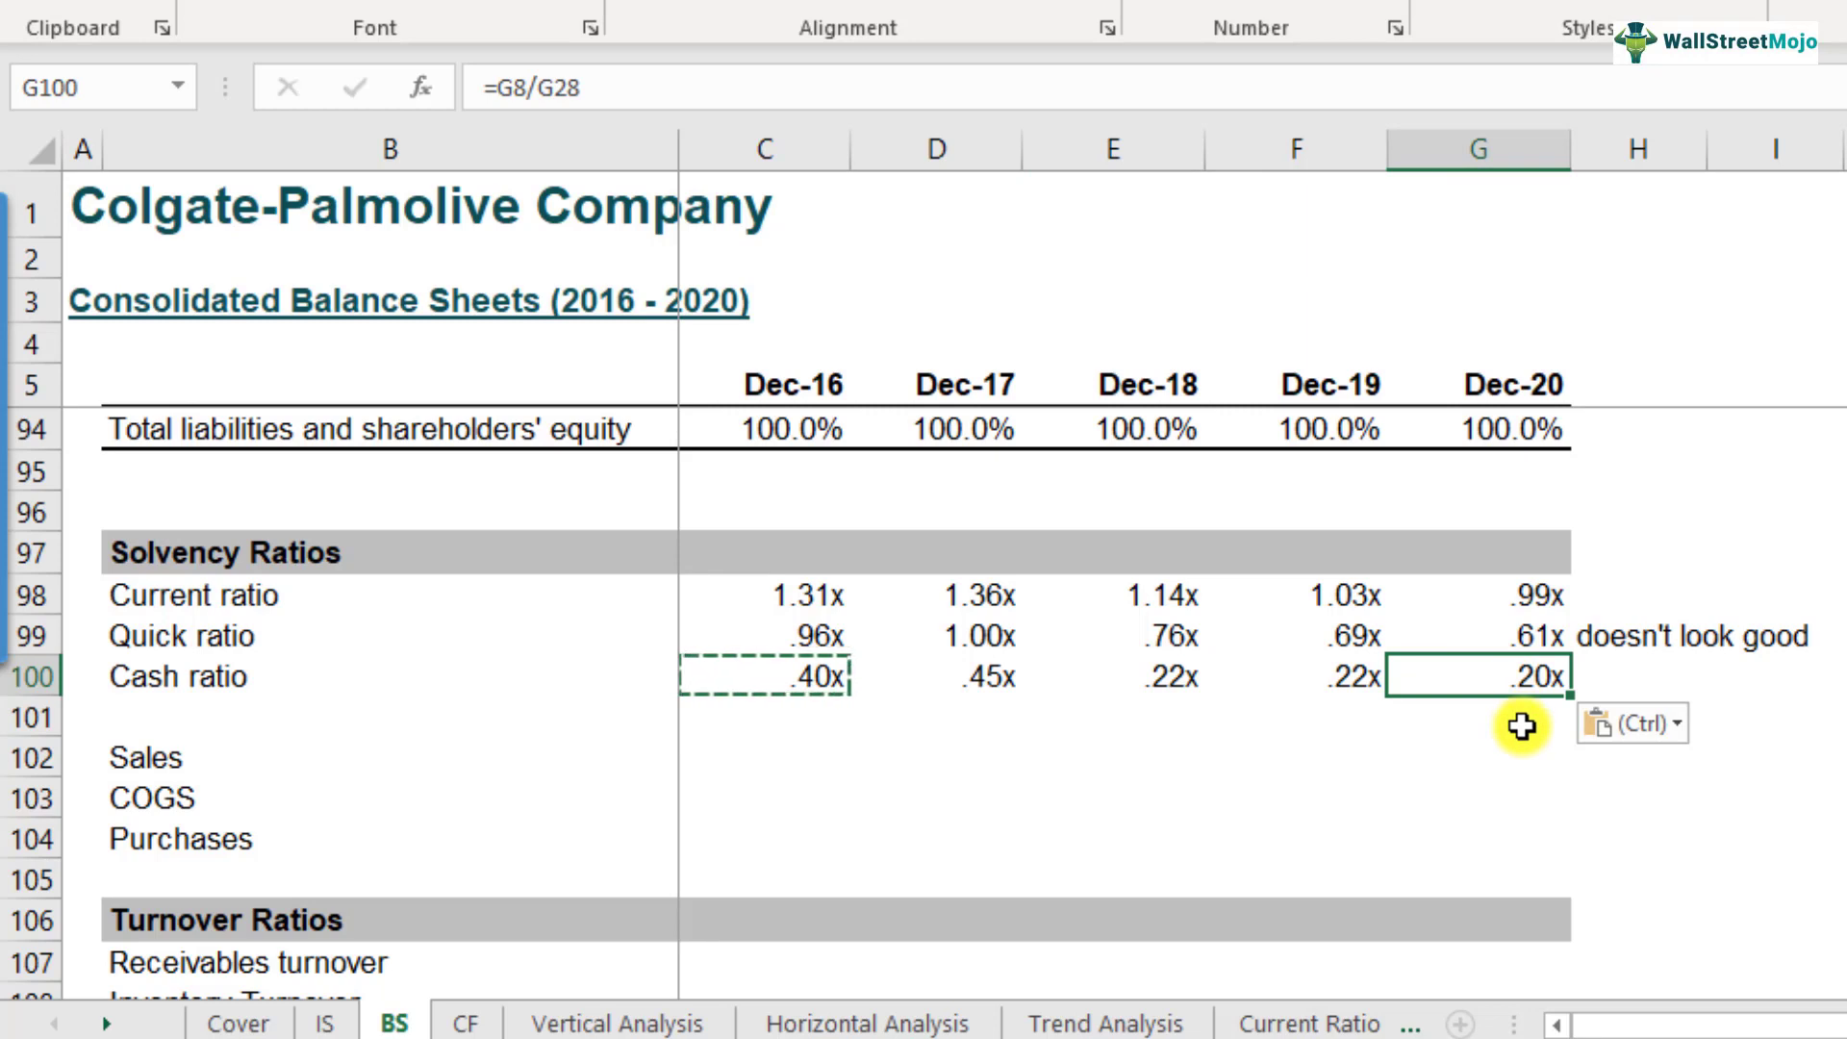
Step: Add the note 'FAIR position' in H100
click(1629, 684)
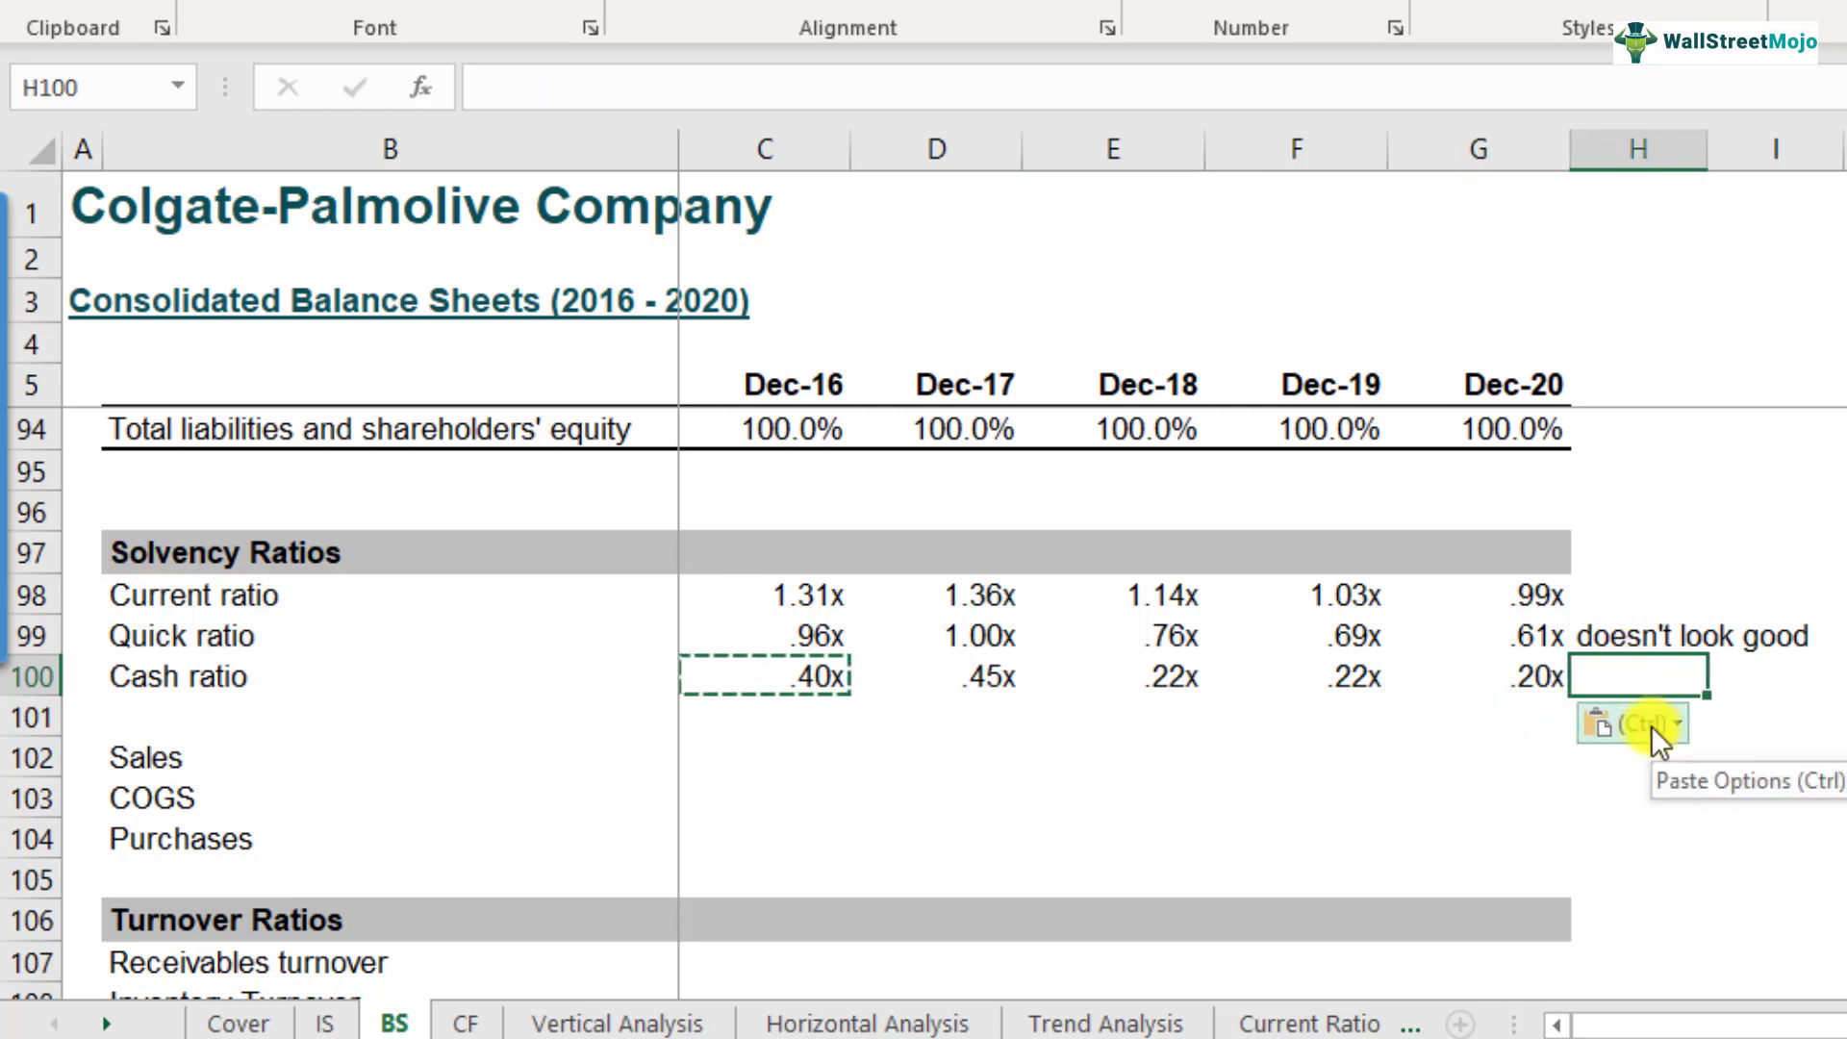
text(FAI)
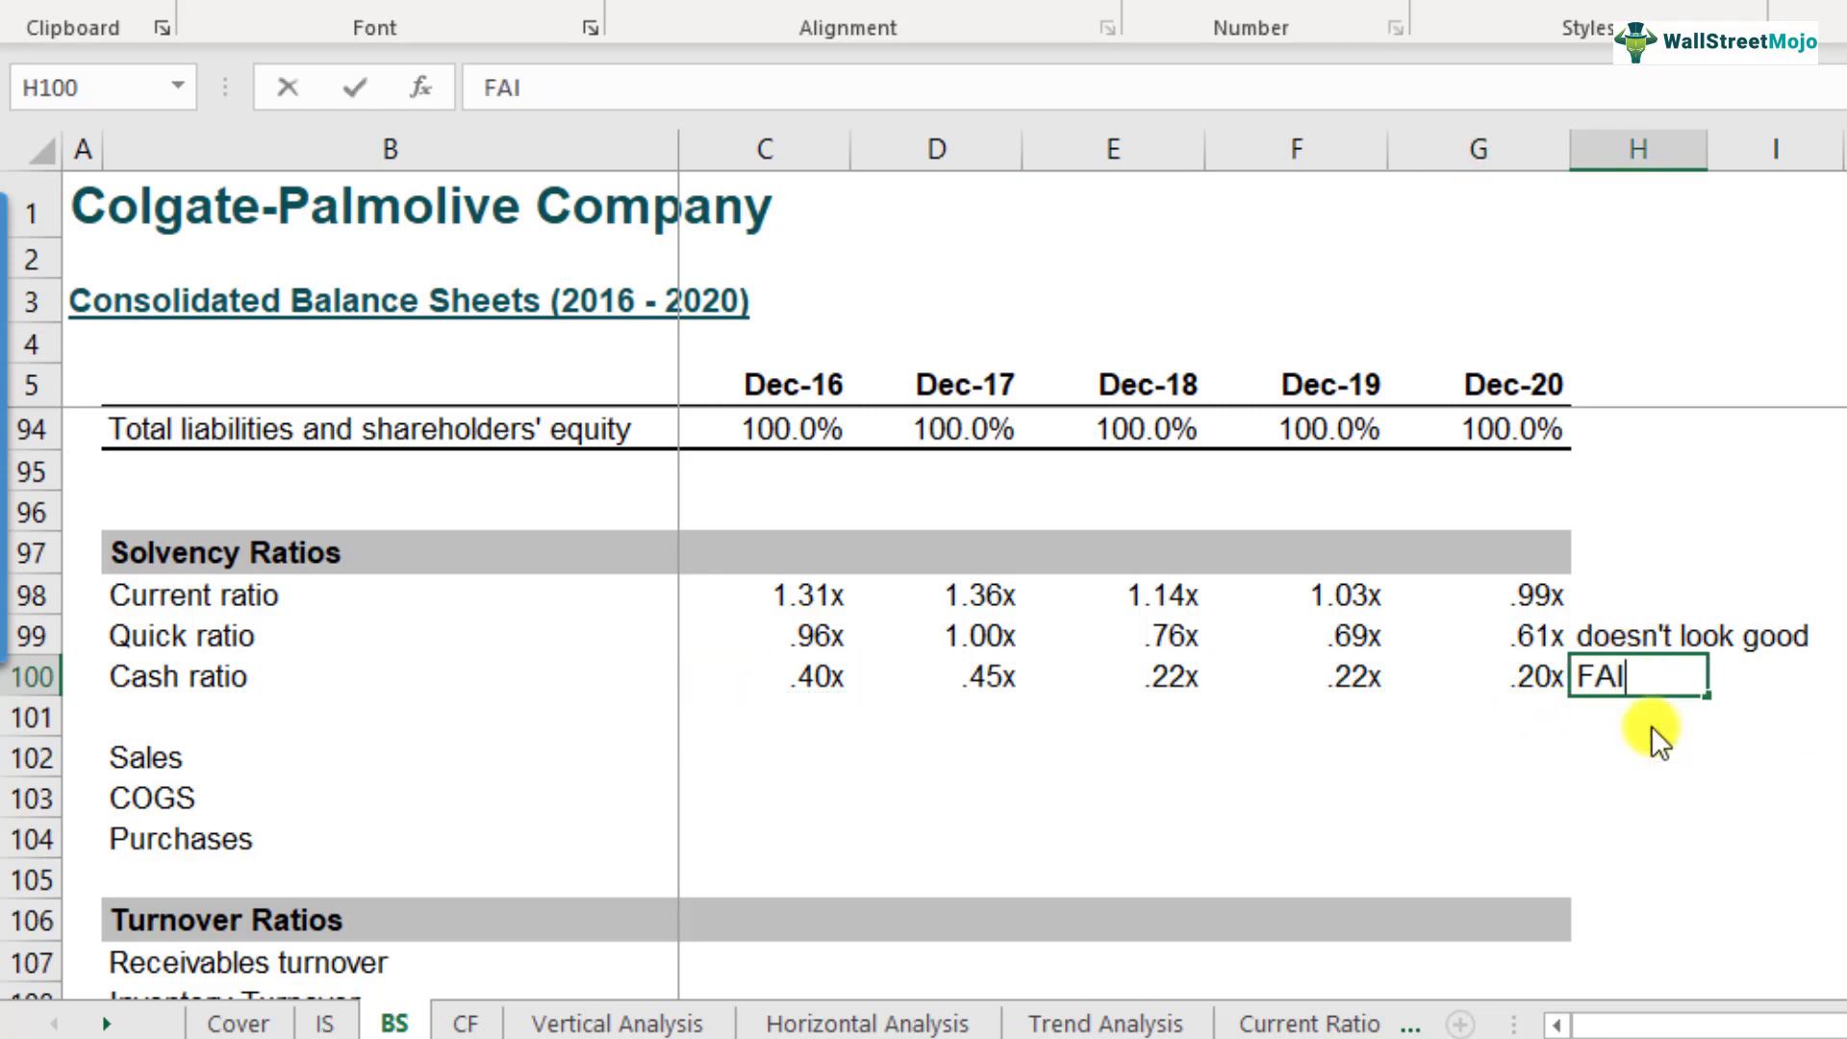
text(R position)
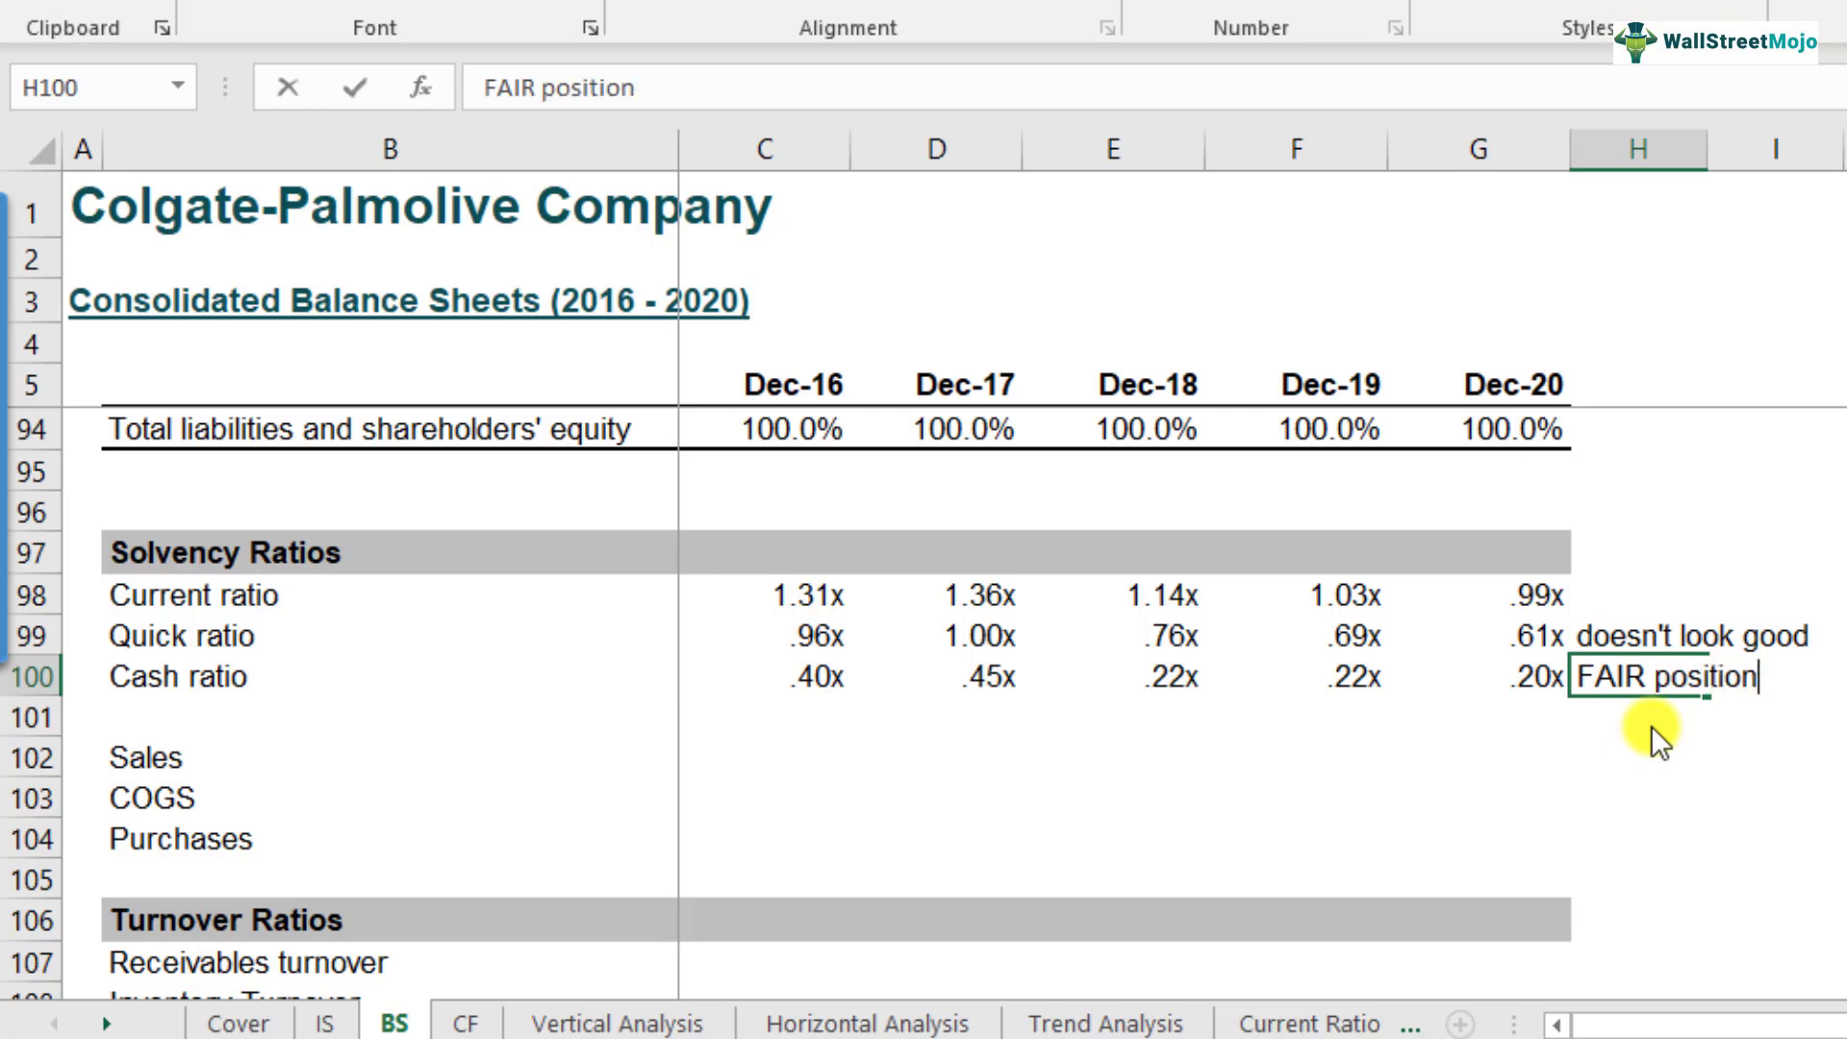
key(ctrl+Return)
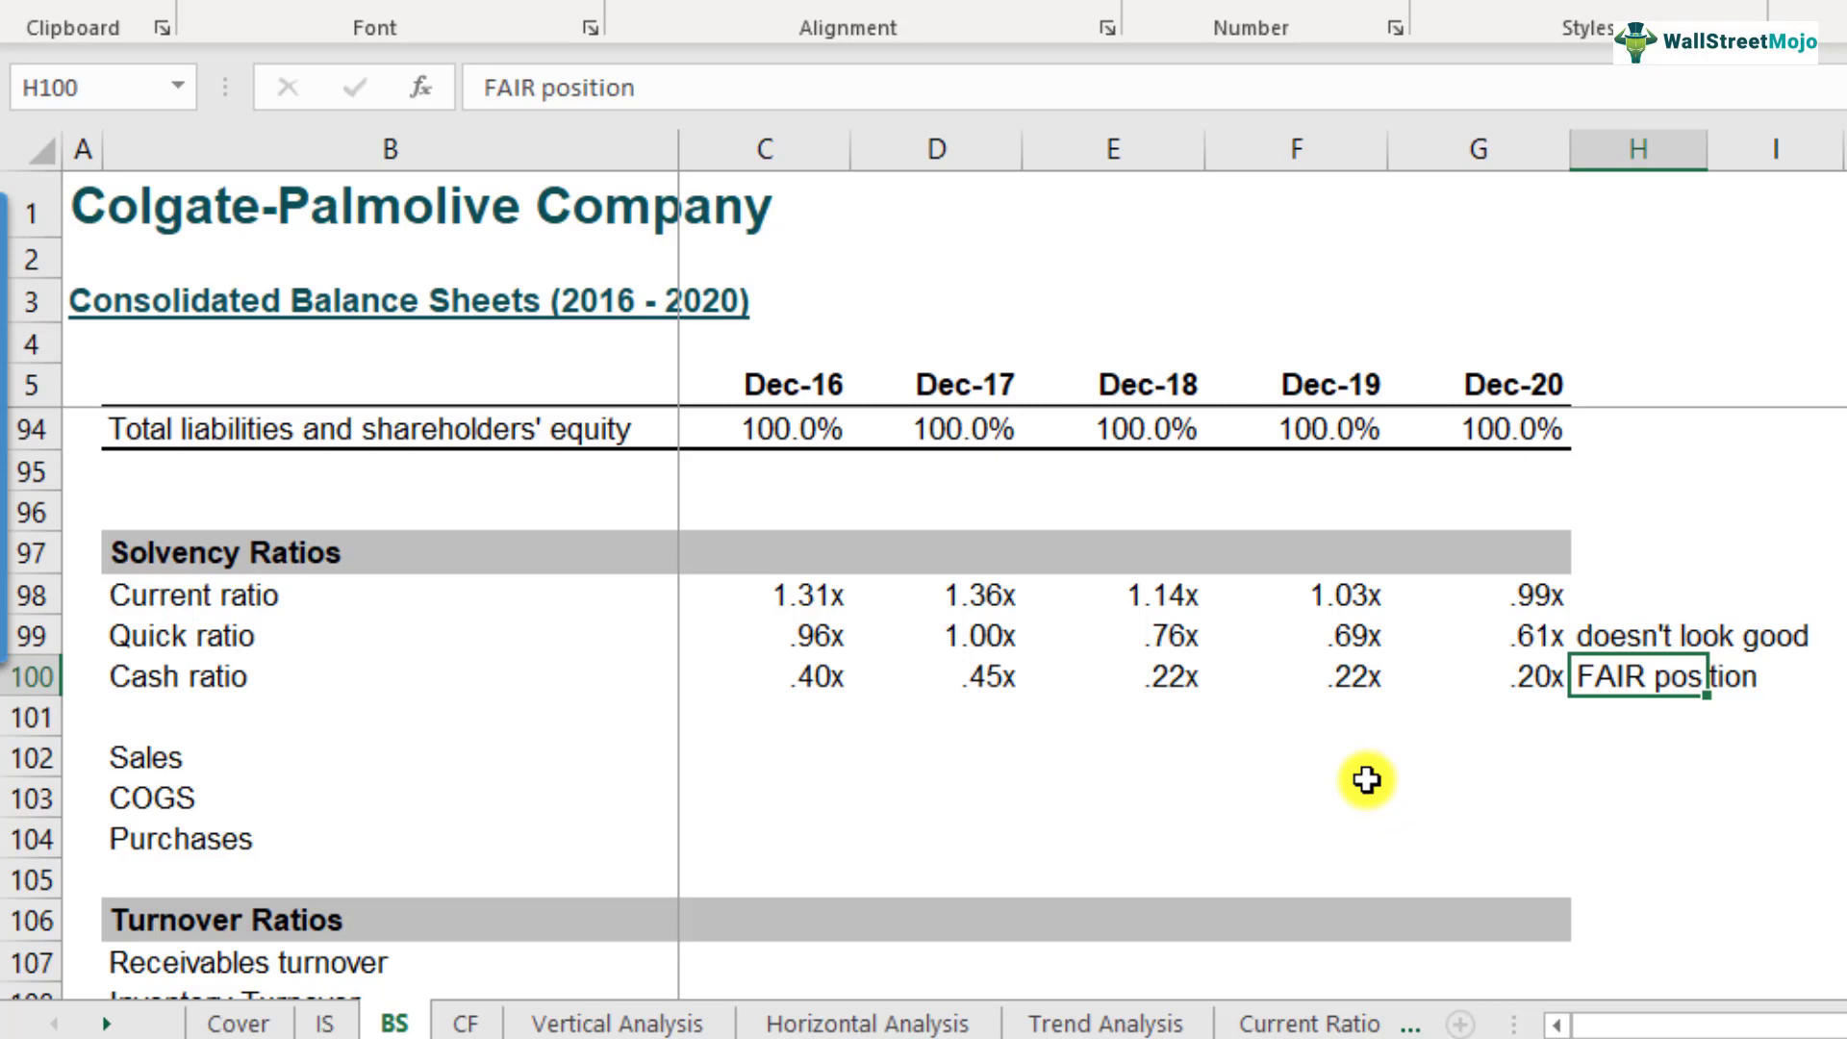
click(1506, 600)
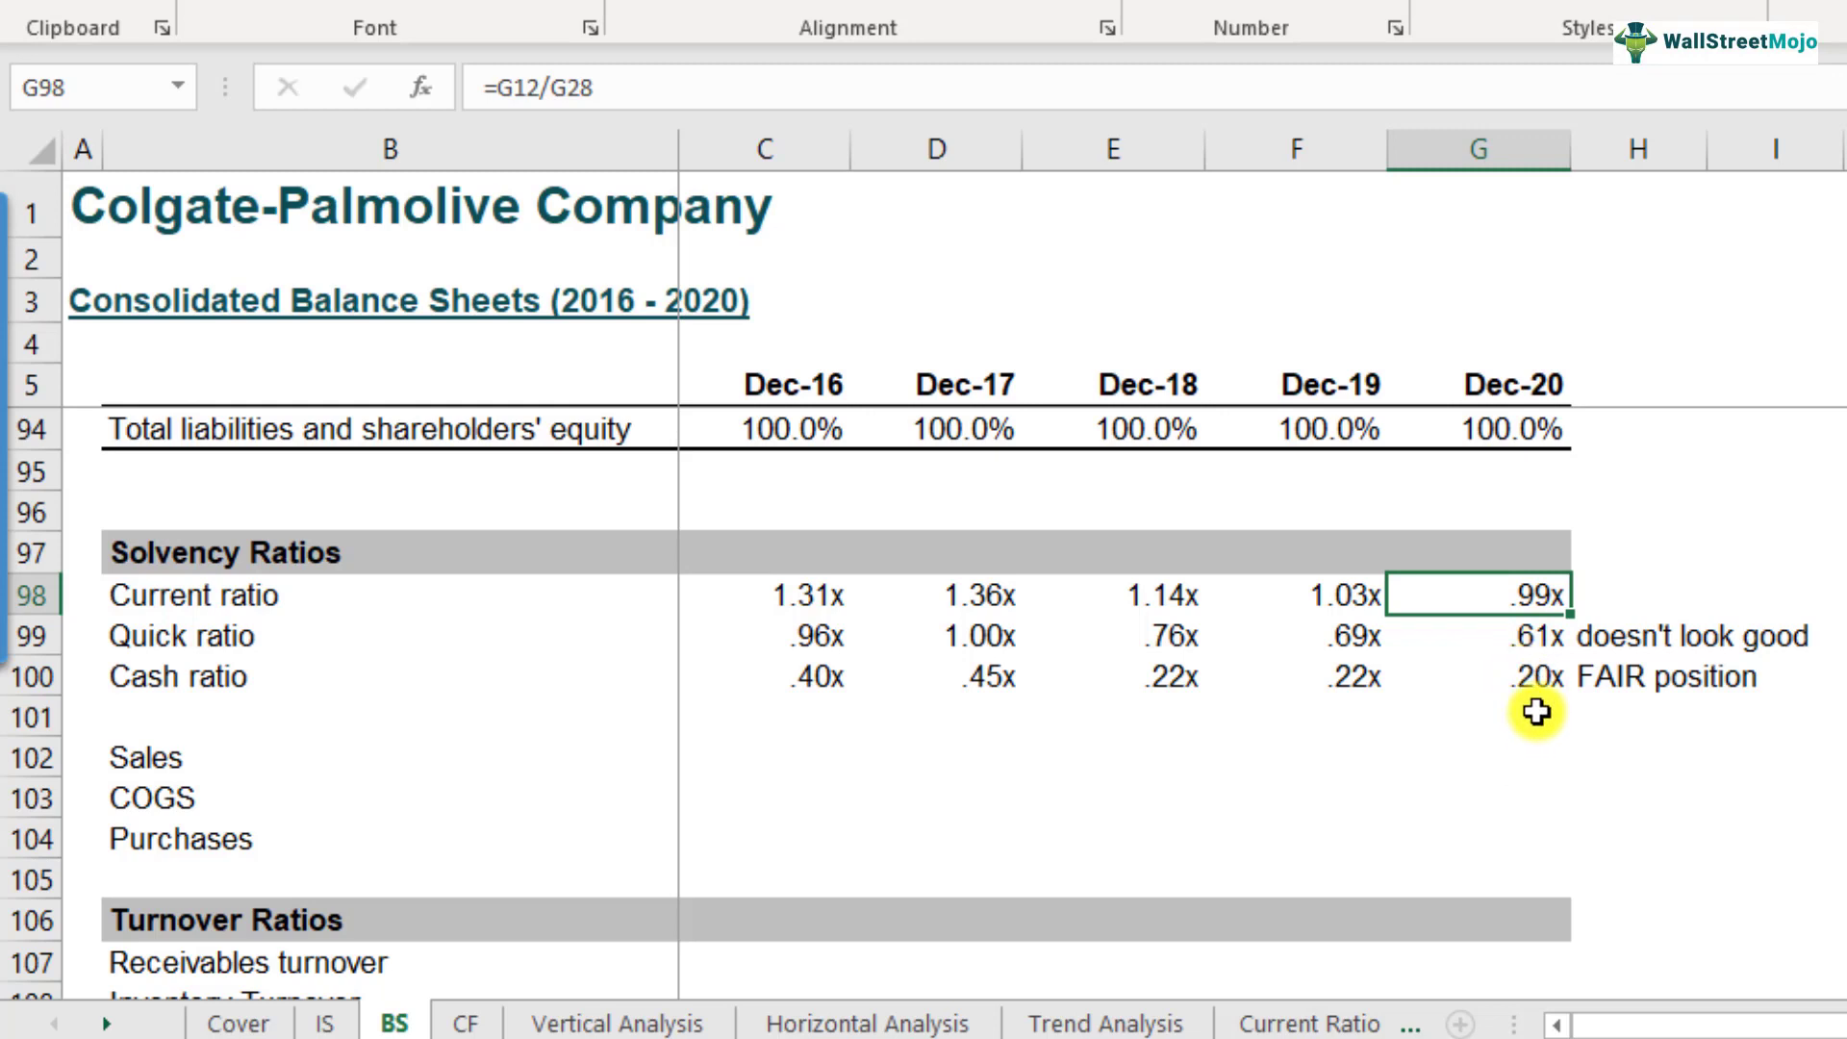
drag(1535, 635, 1532, 597)
click(1533, 595)
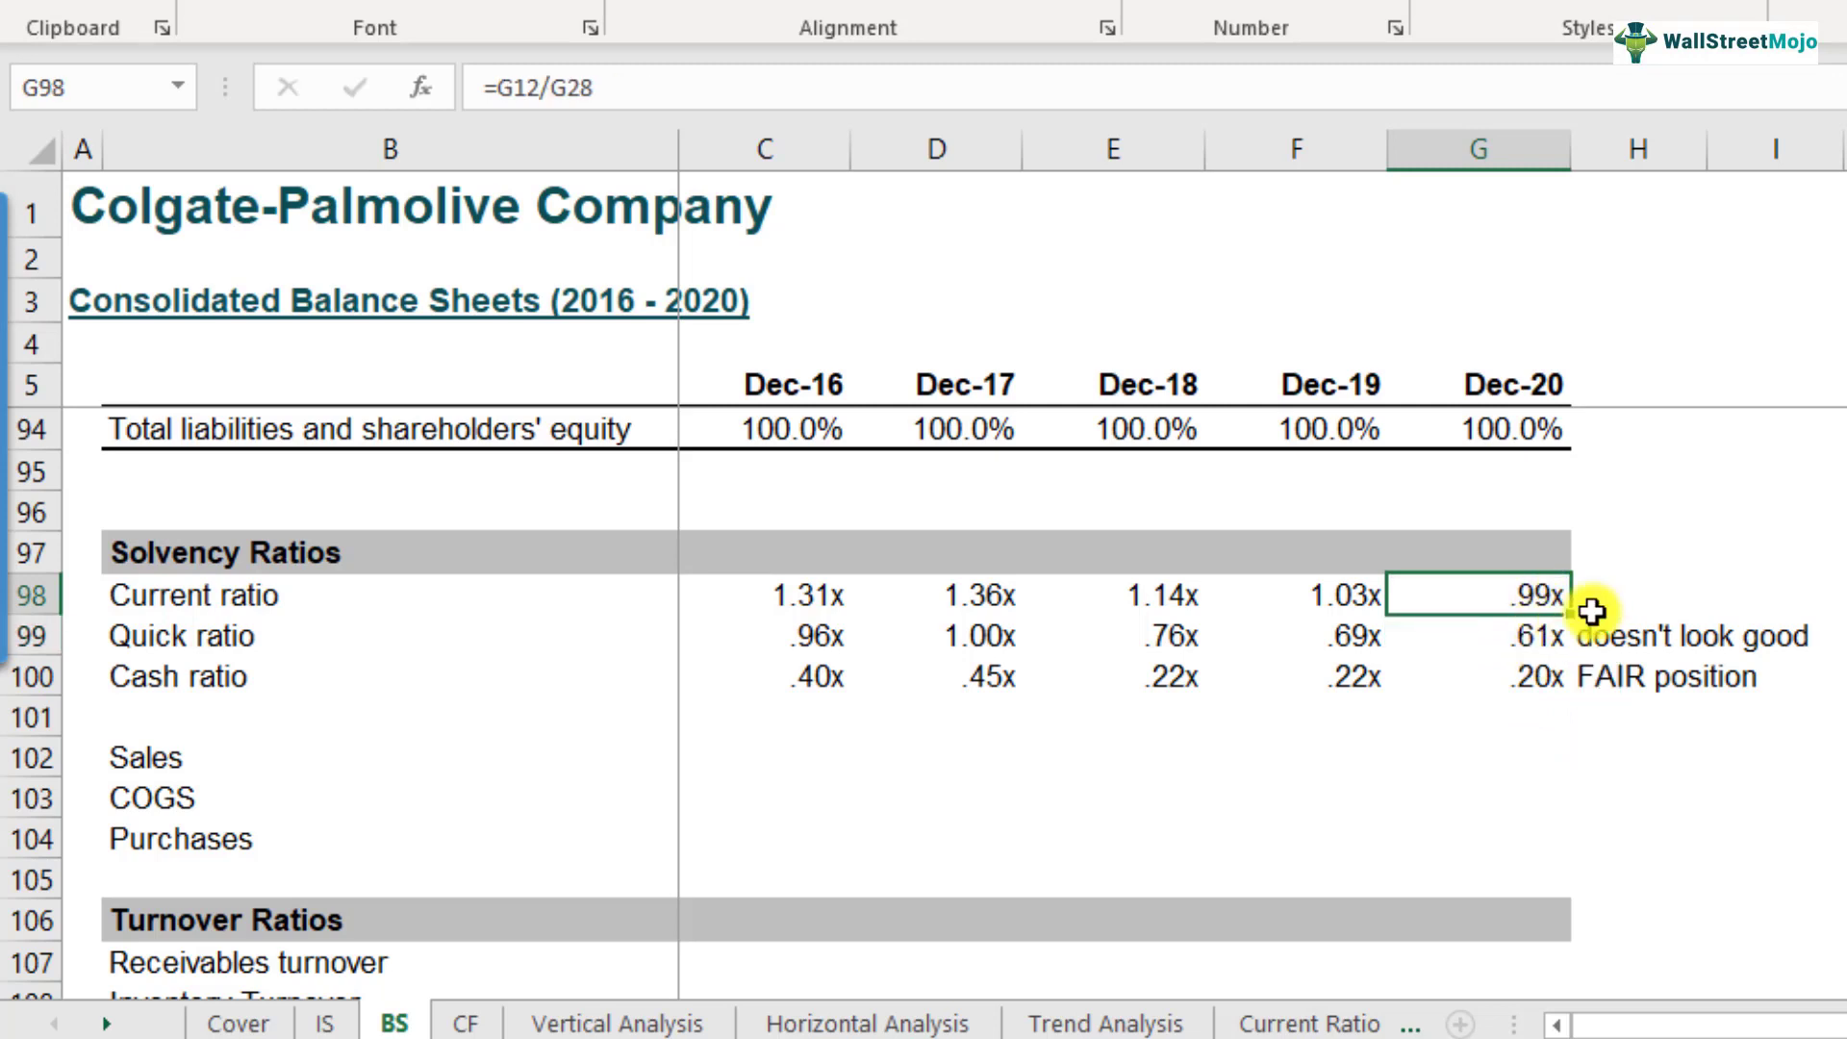
click(1538, 637)
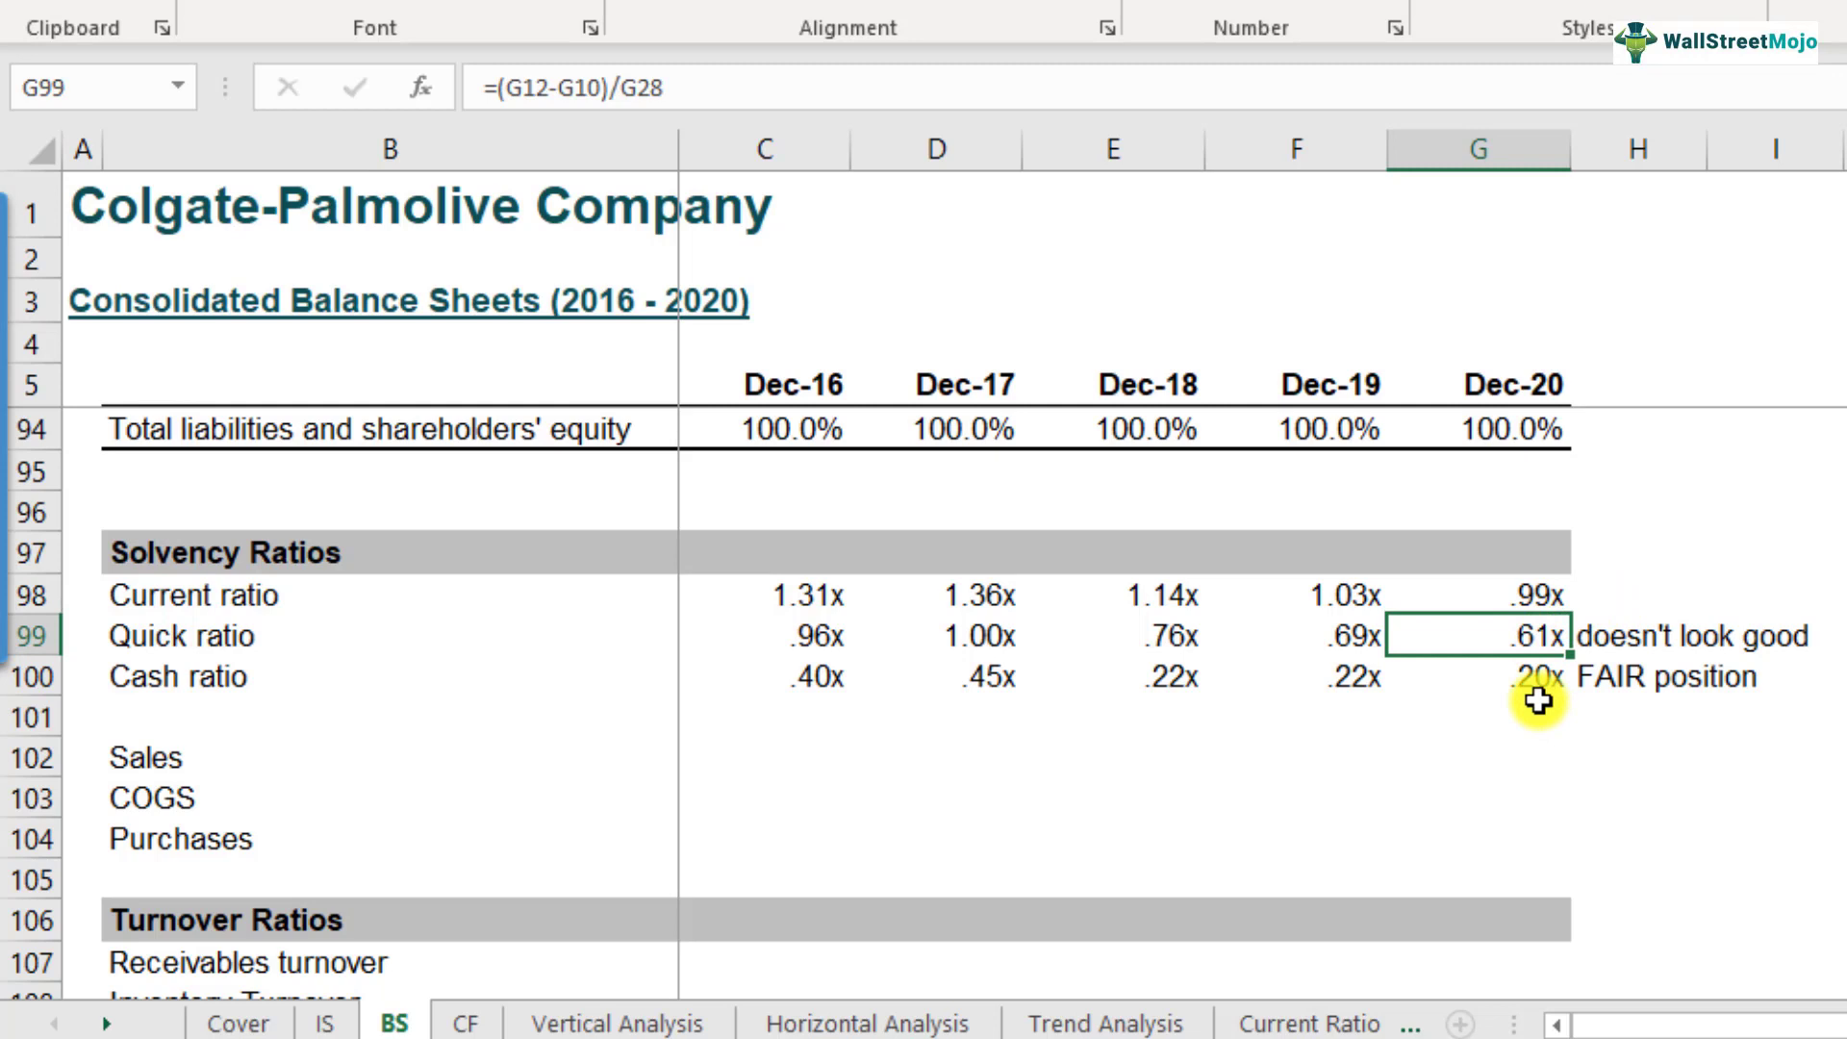
click(1536, 687)
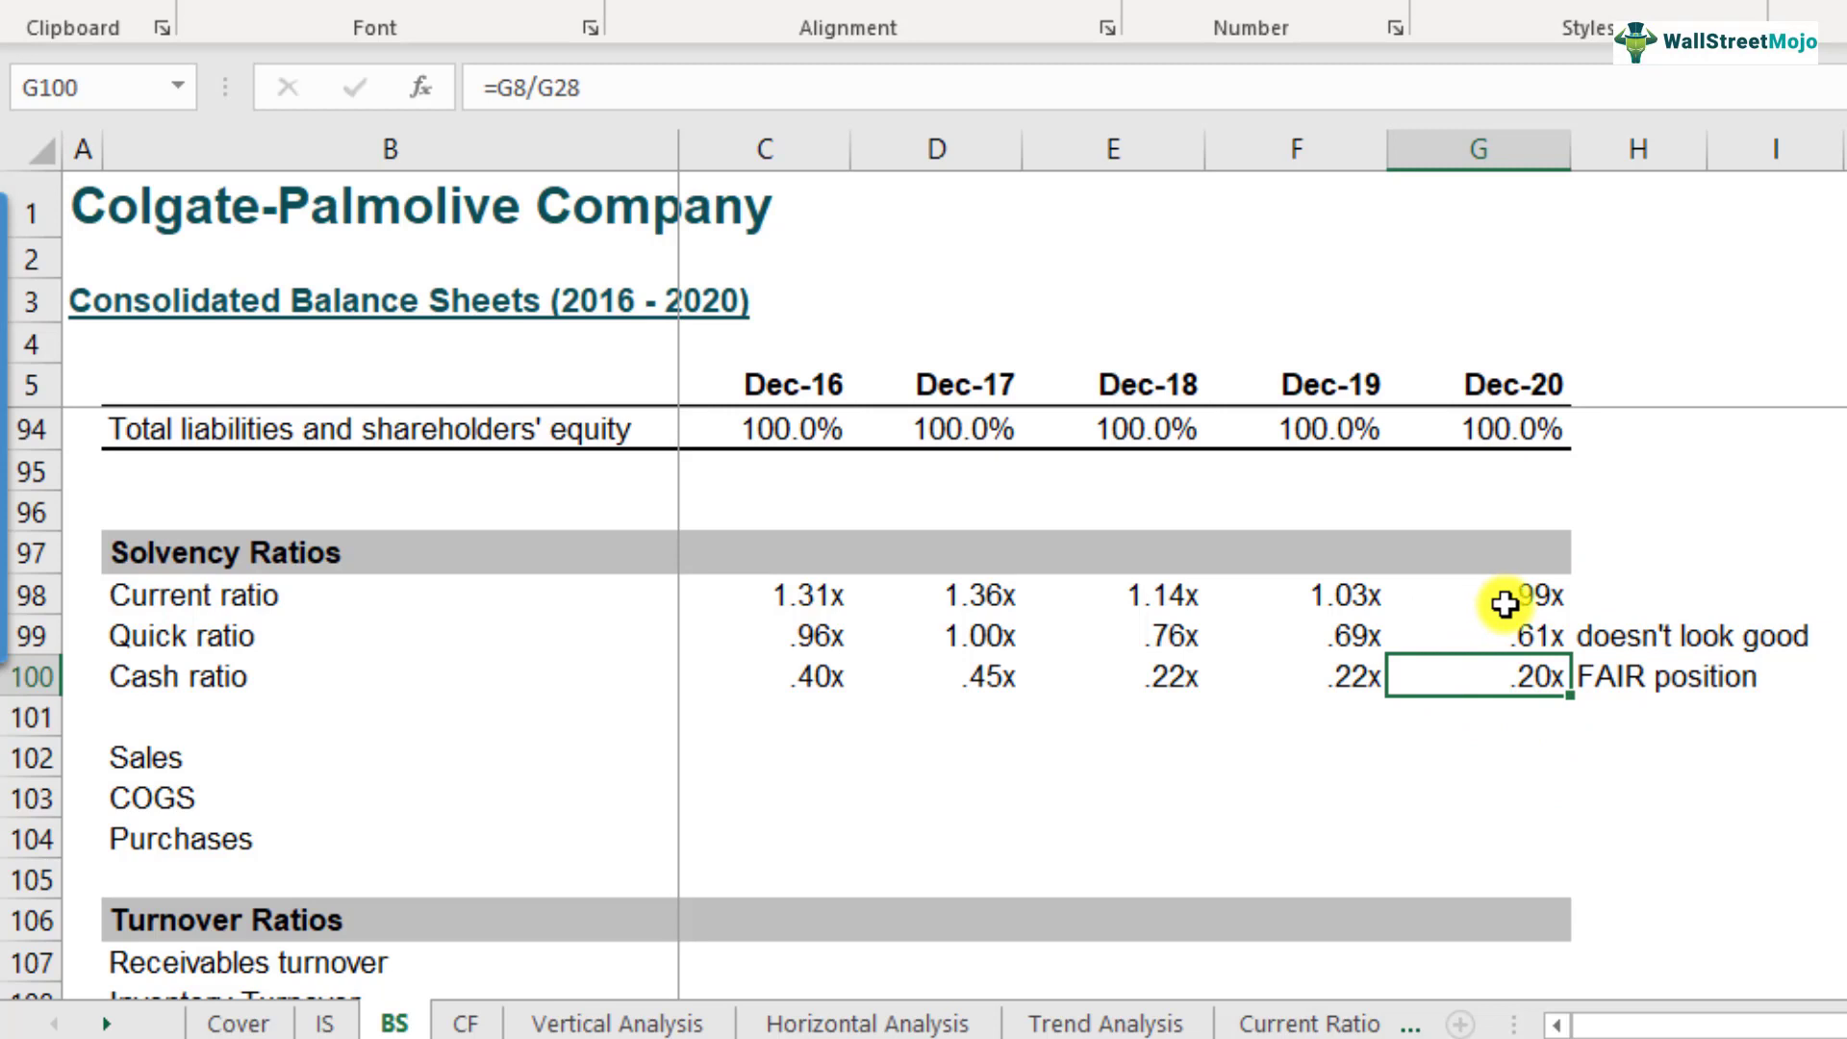
drag(1505, 603, 1533, 664)
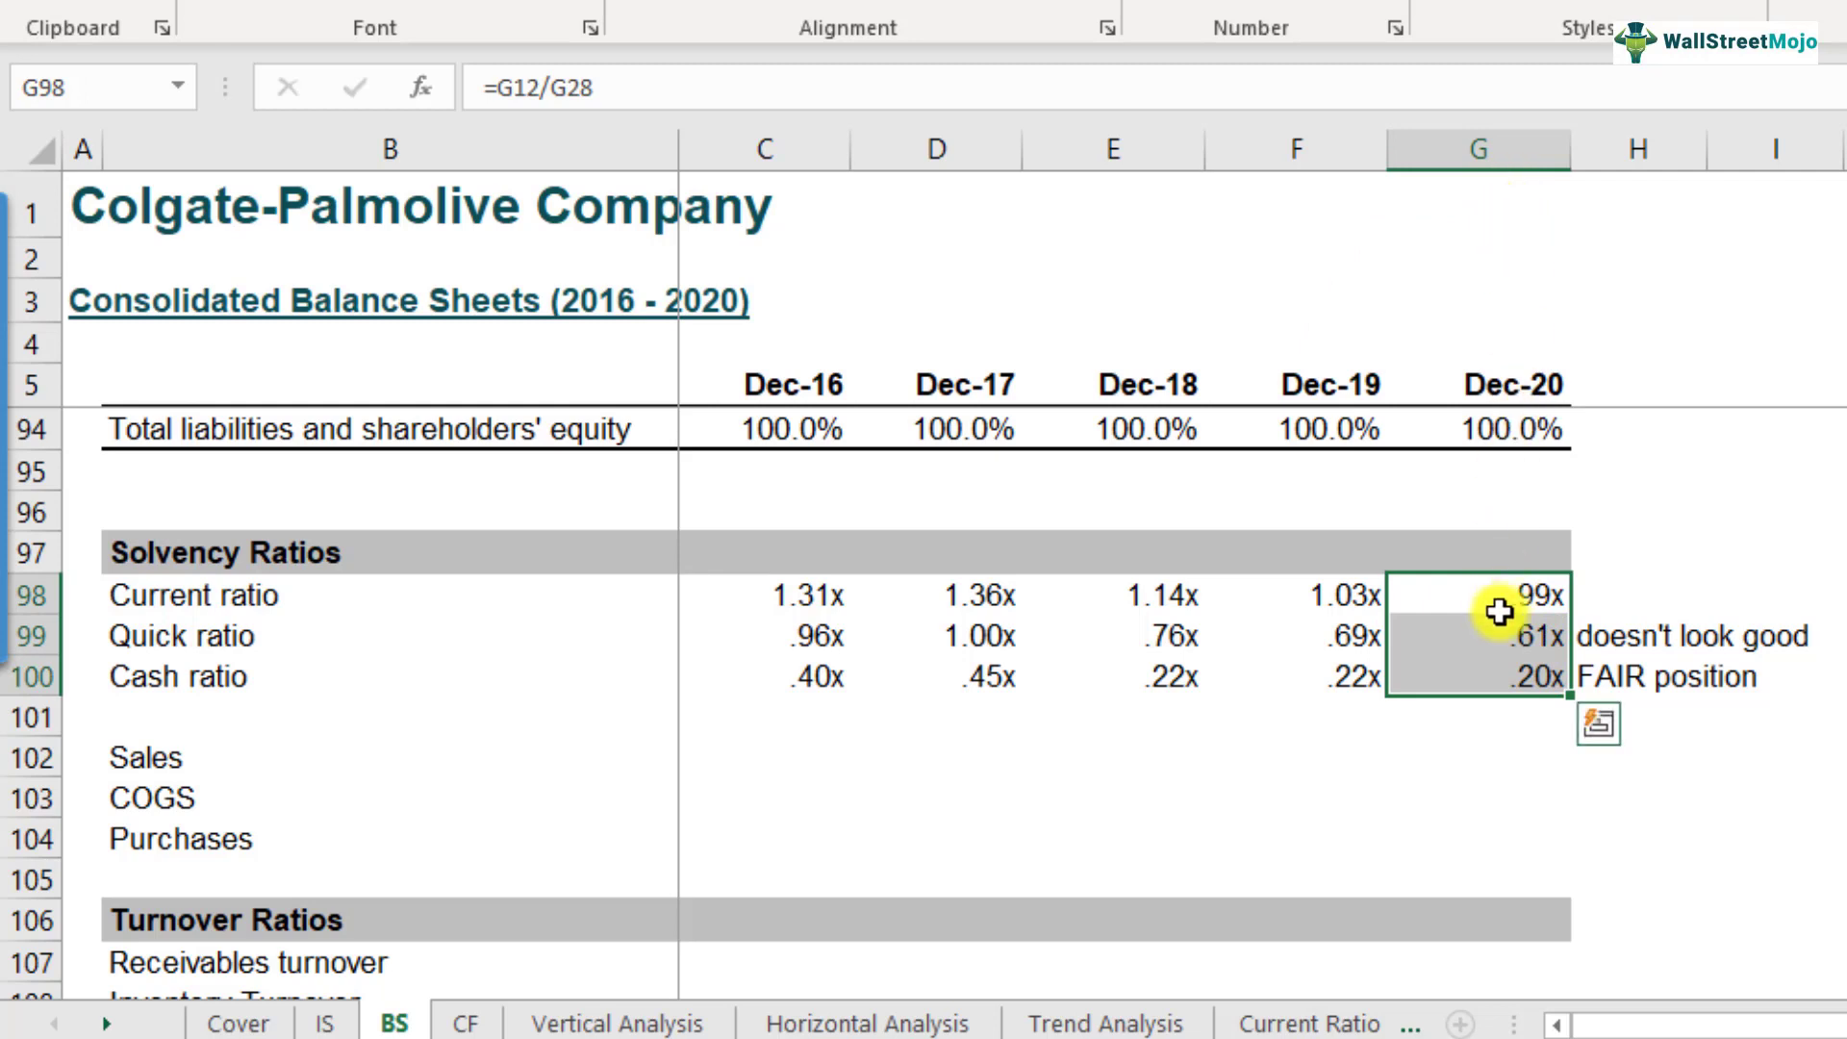
drag(1505, 598, 1505, 669)
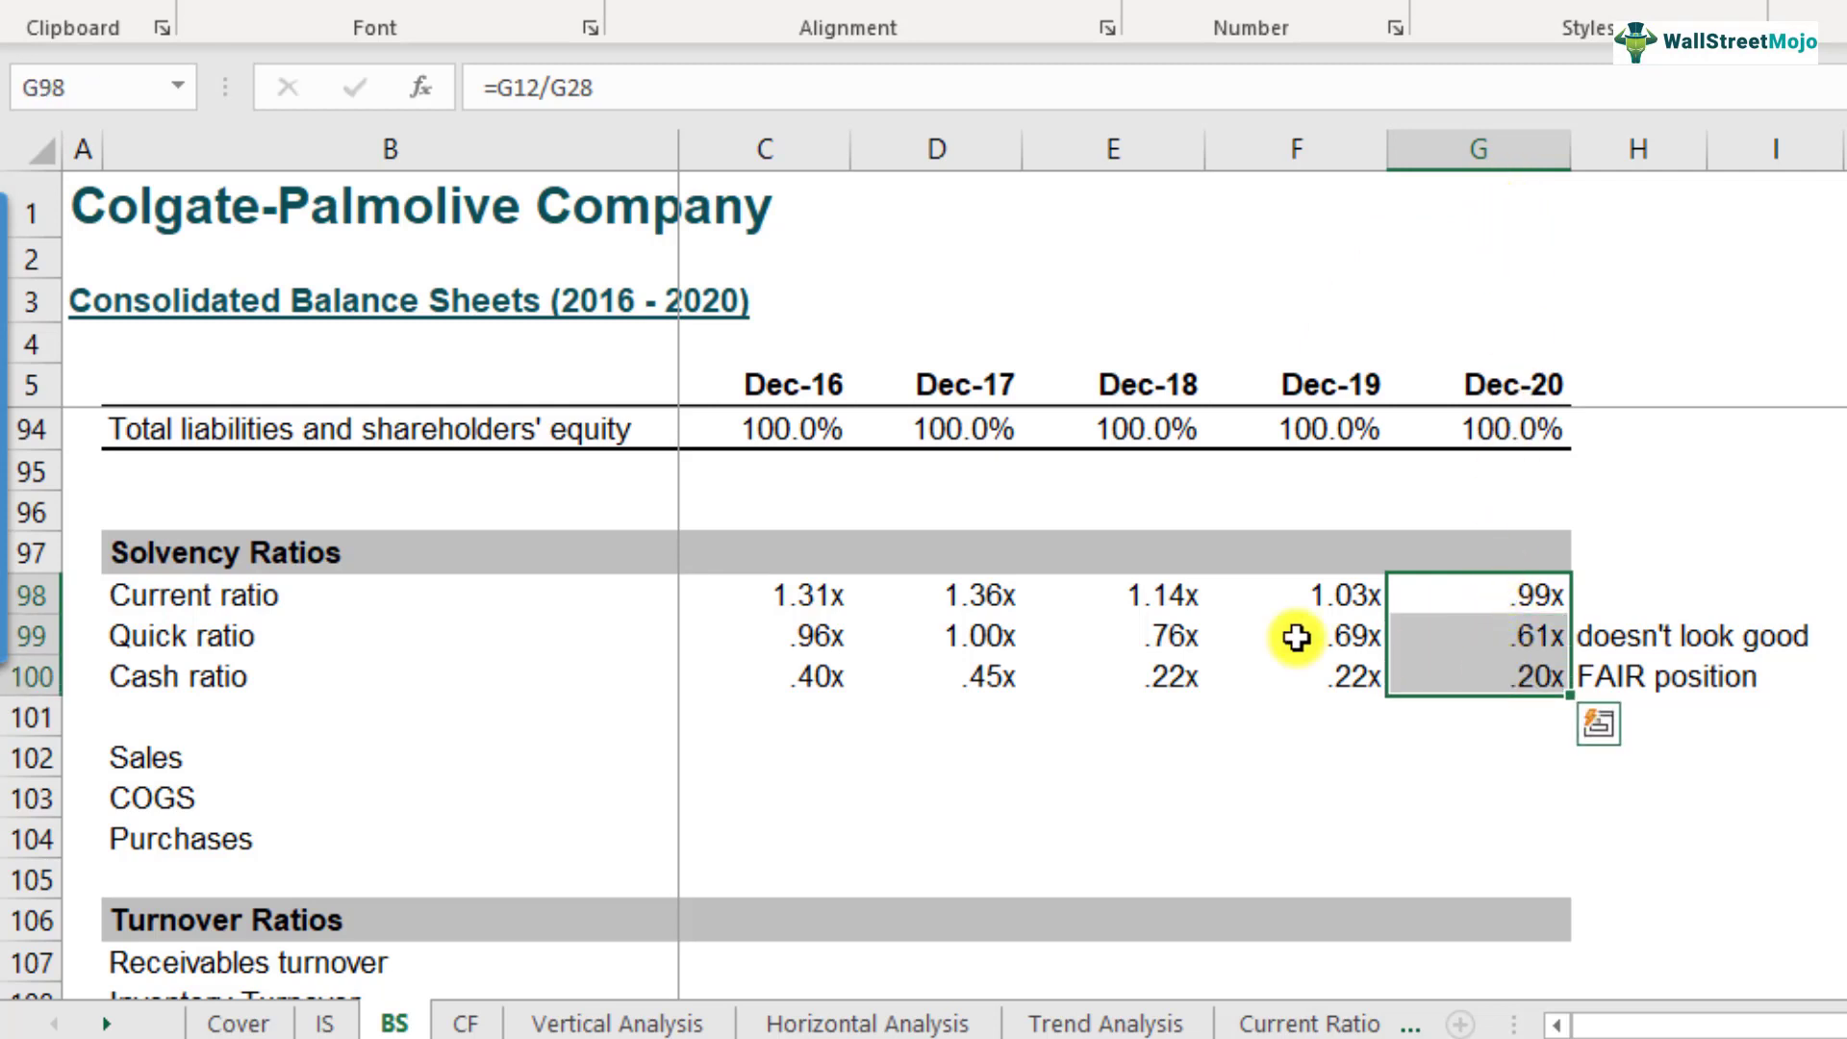
drag(1116, 594, 1128, 669)
drag(1308, 598, 1320, 672)
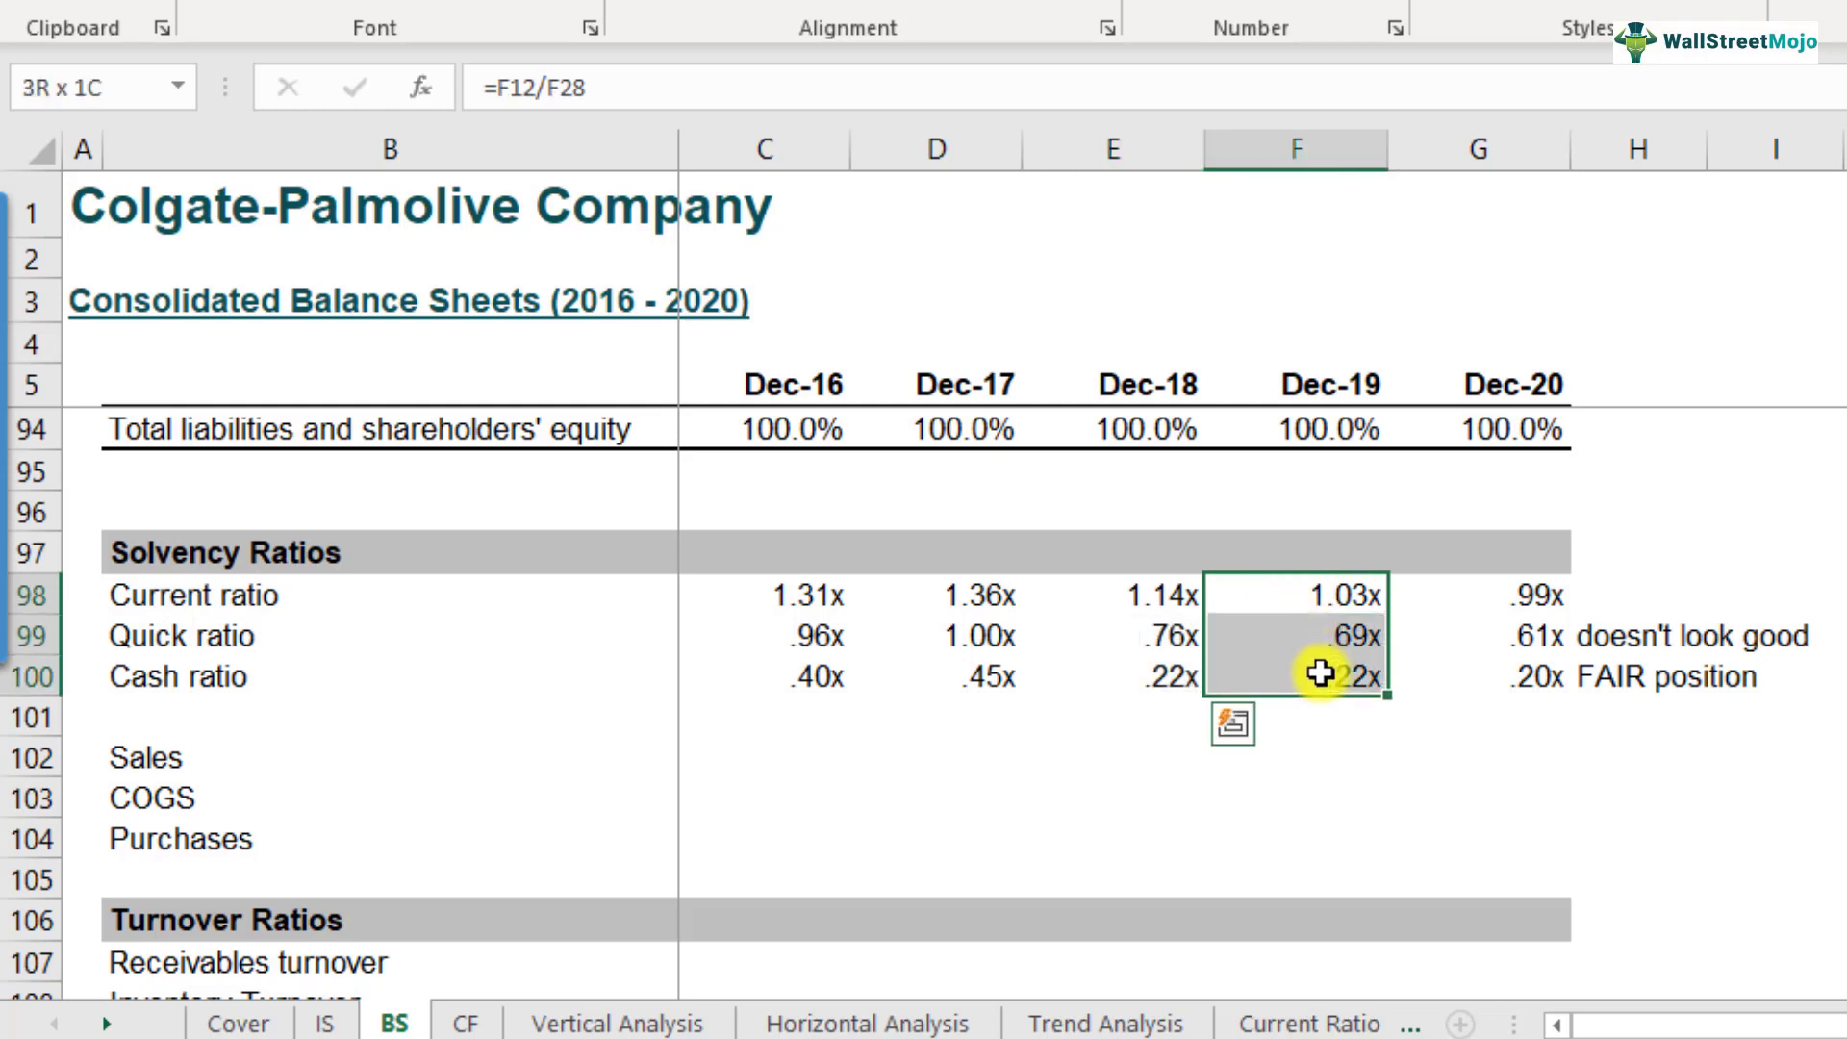
drag(1472, 590, 1491, 662)
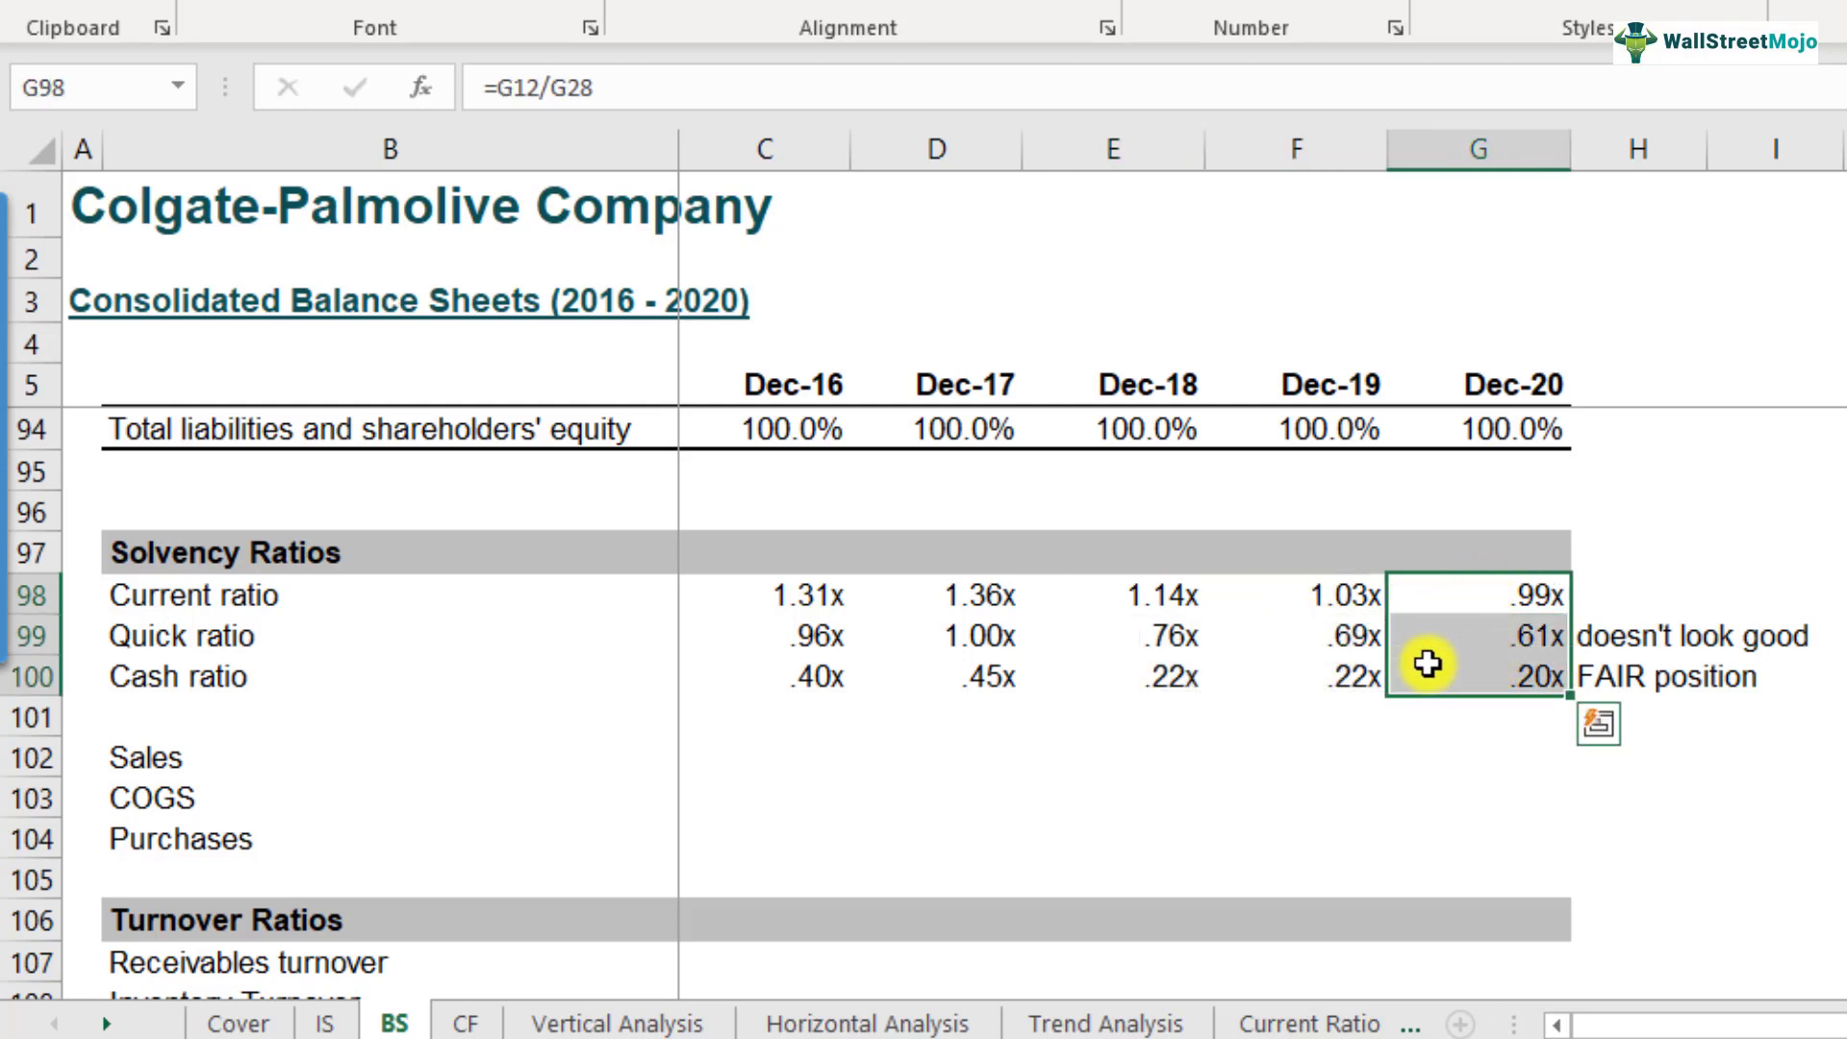
click(1153, 609)
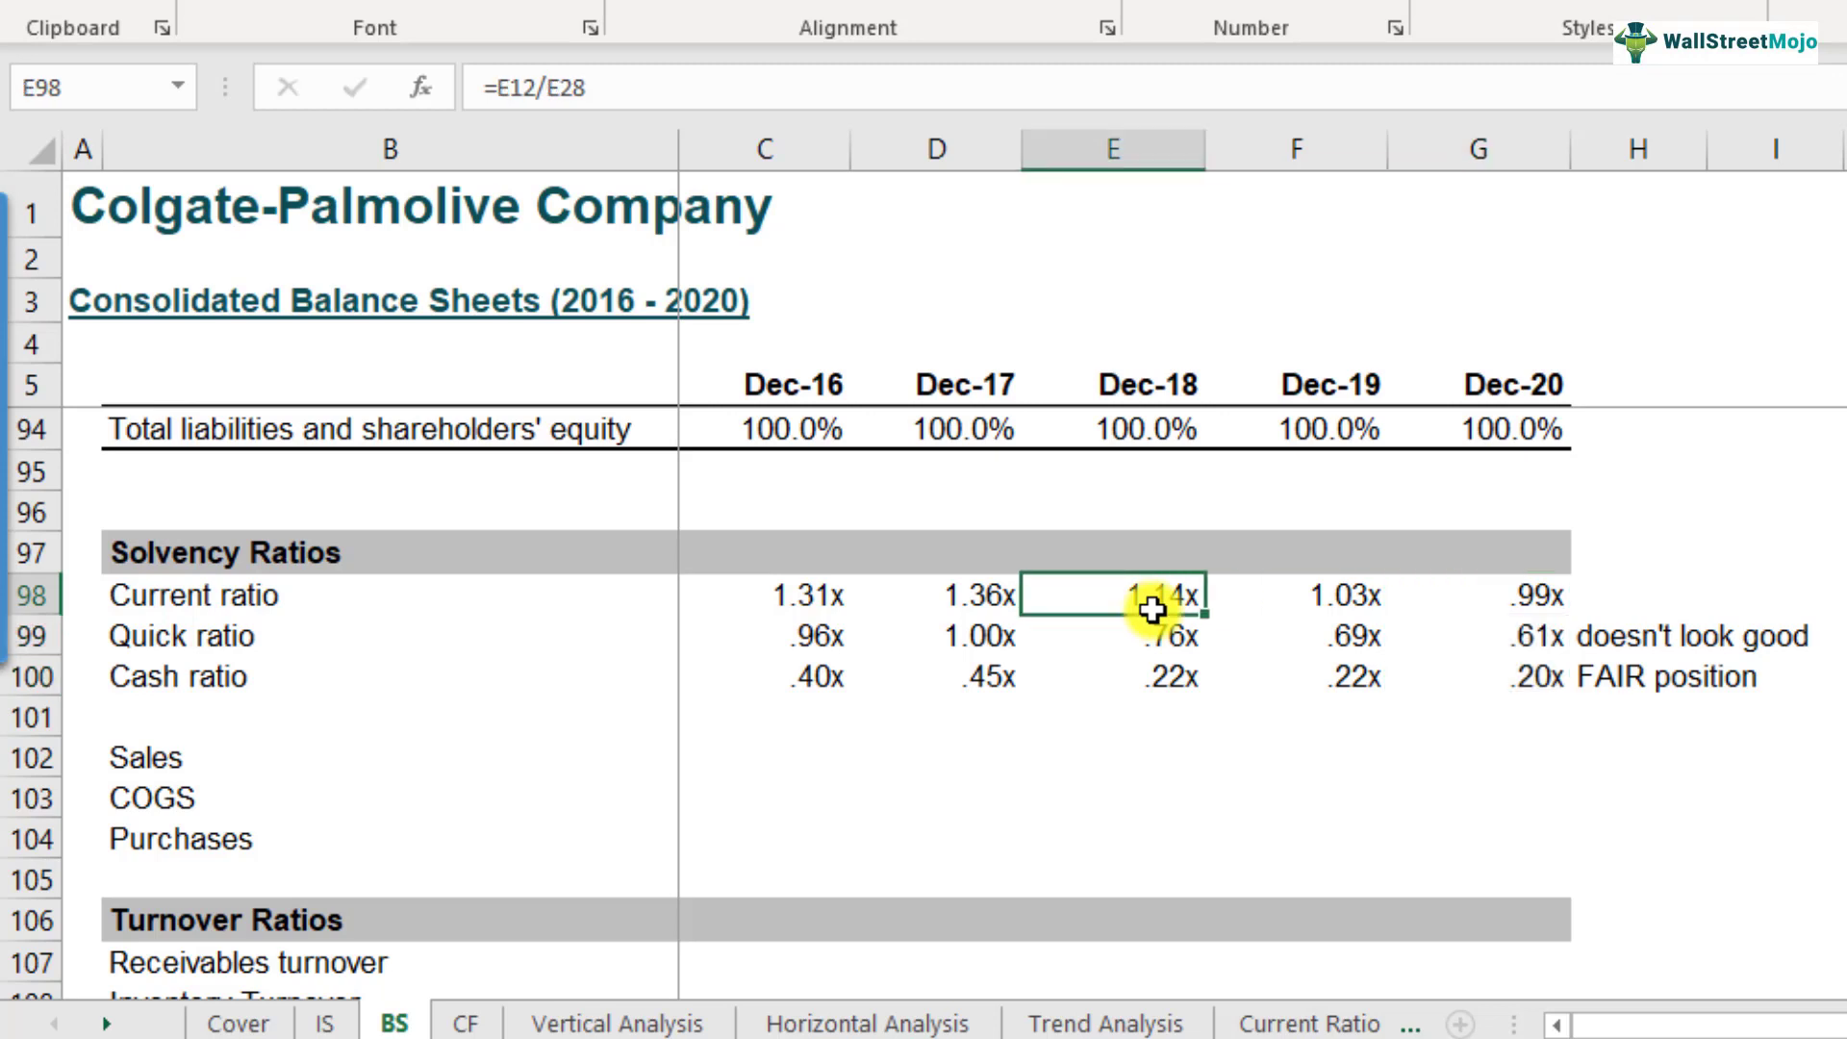
click(1340, 609)
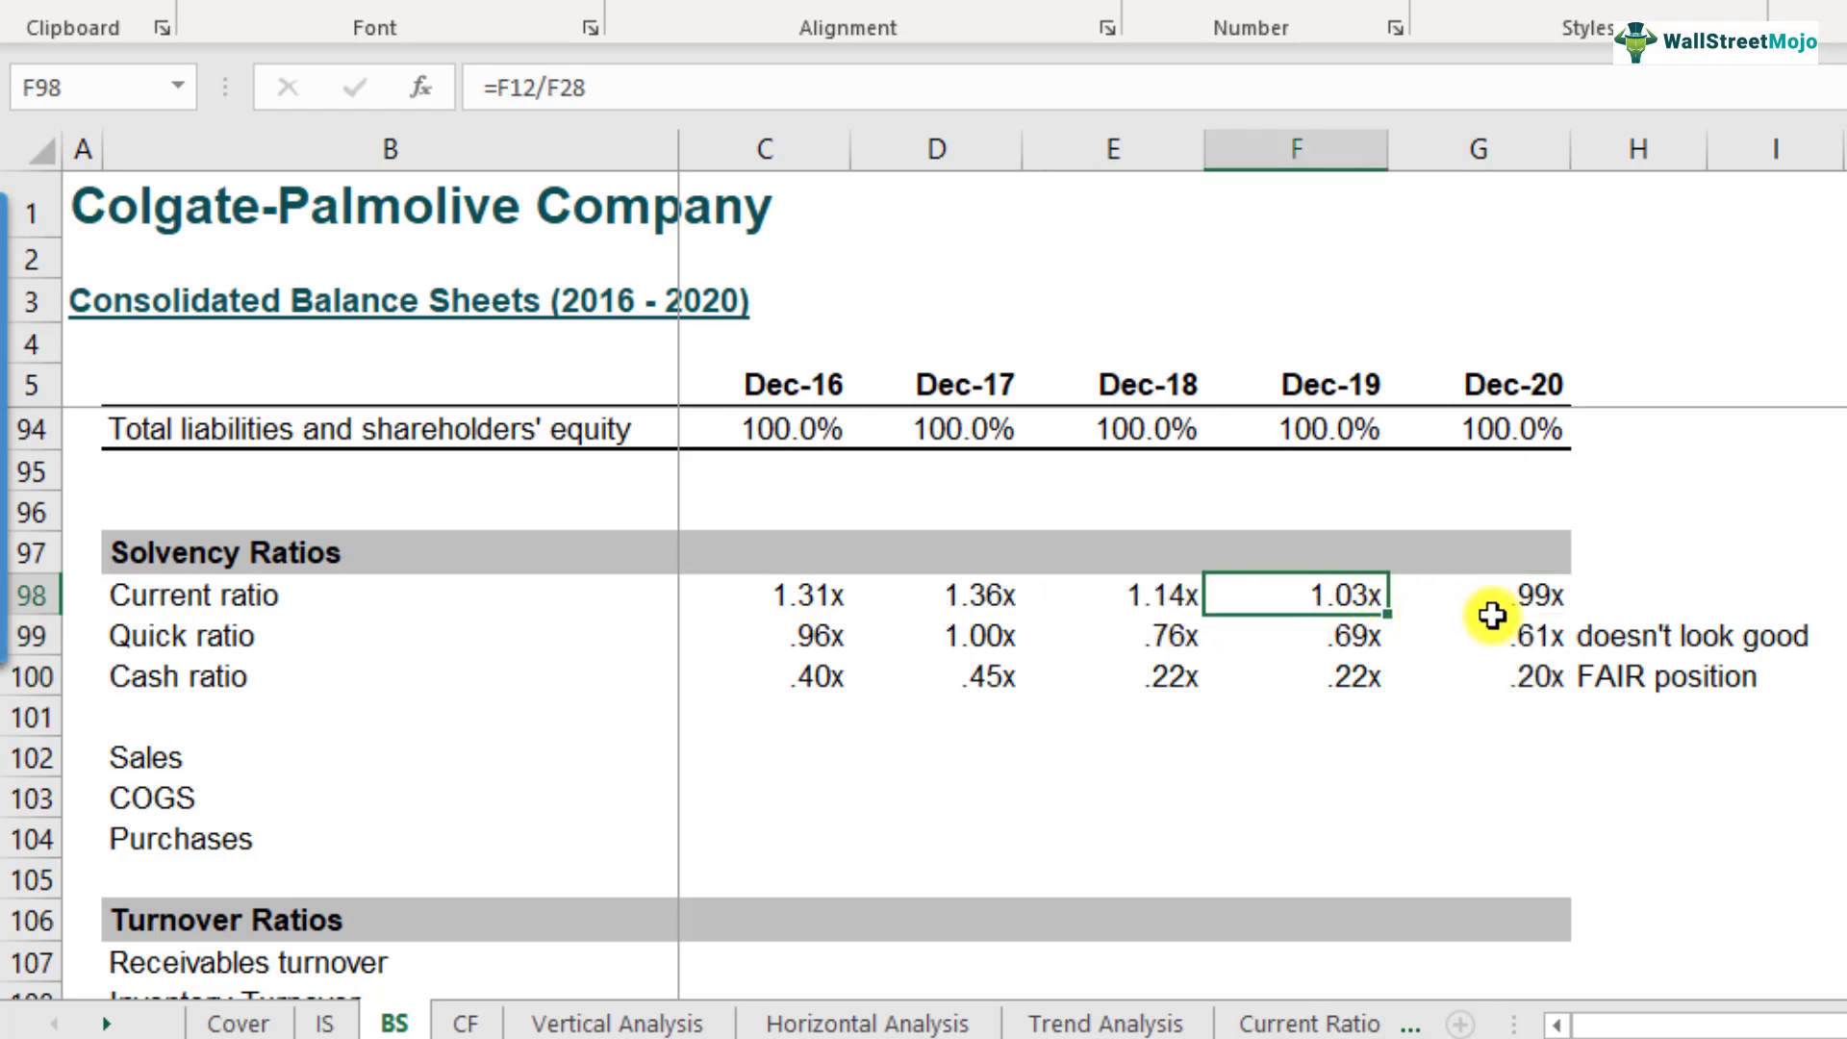
click(1528, 602)
click(1629, 609)
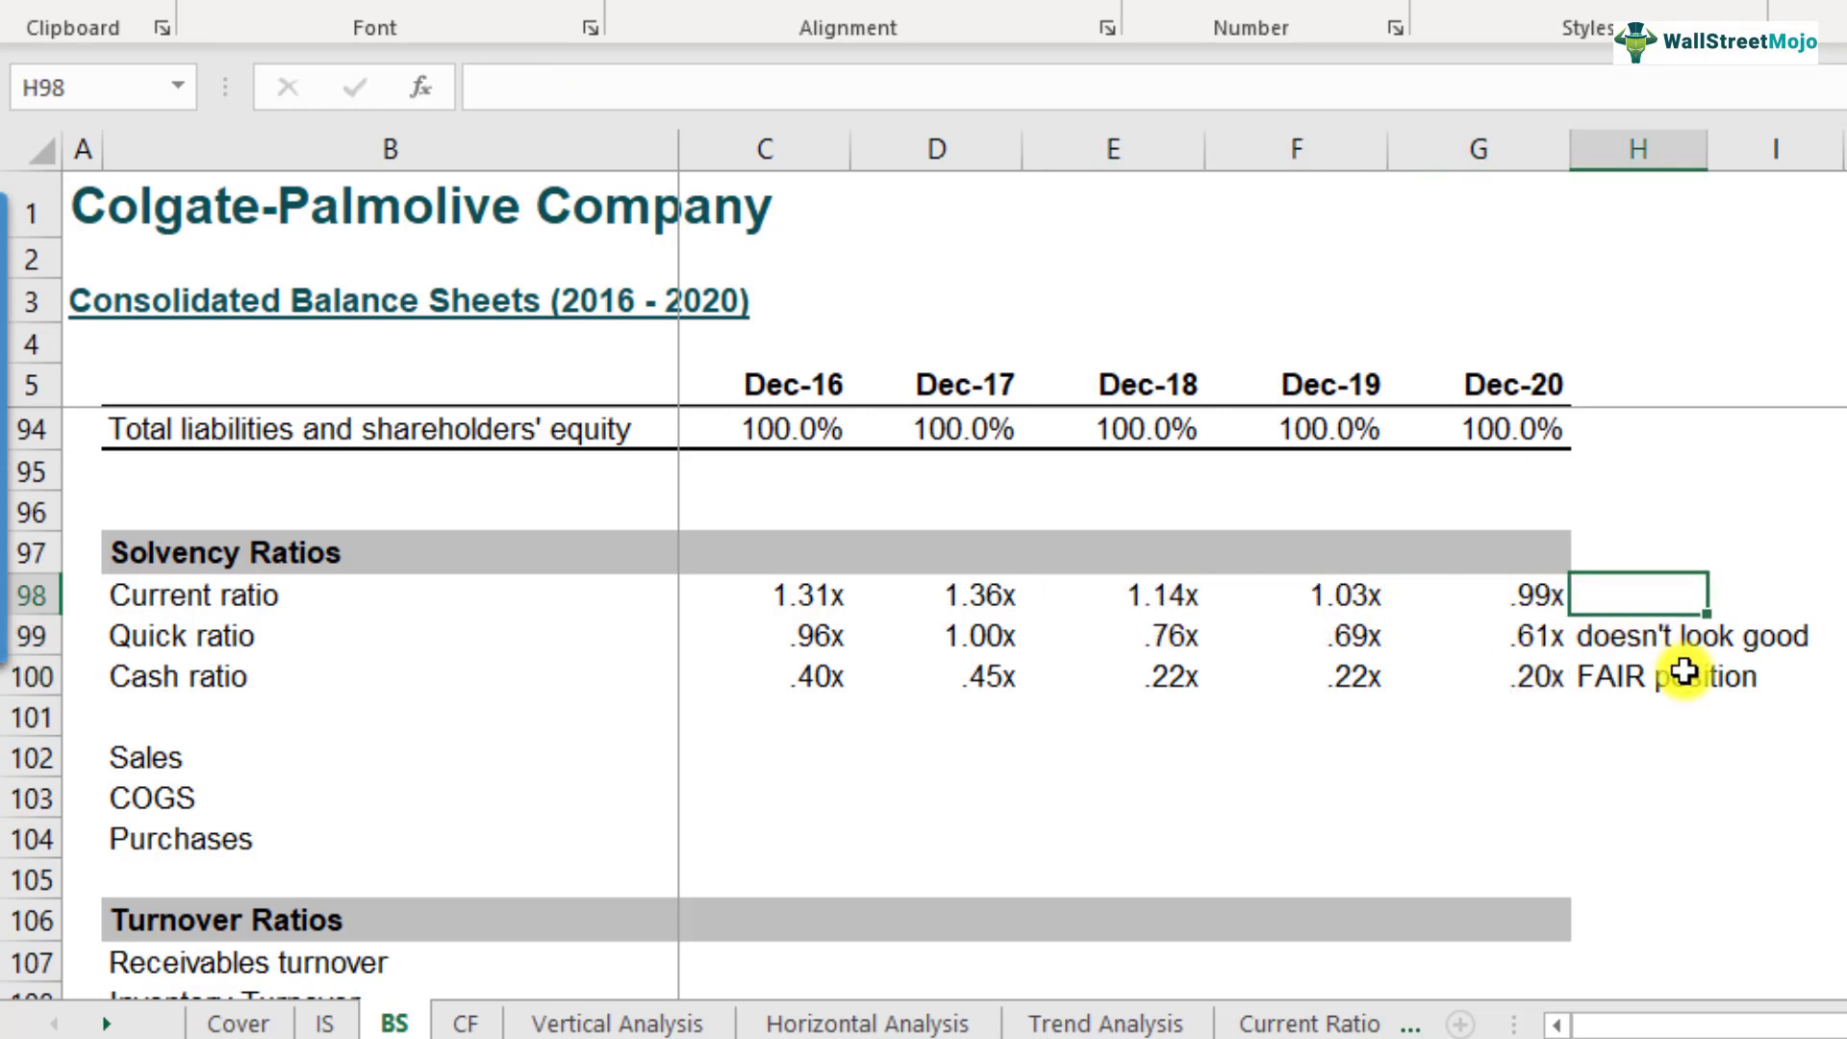